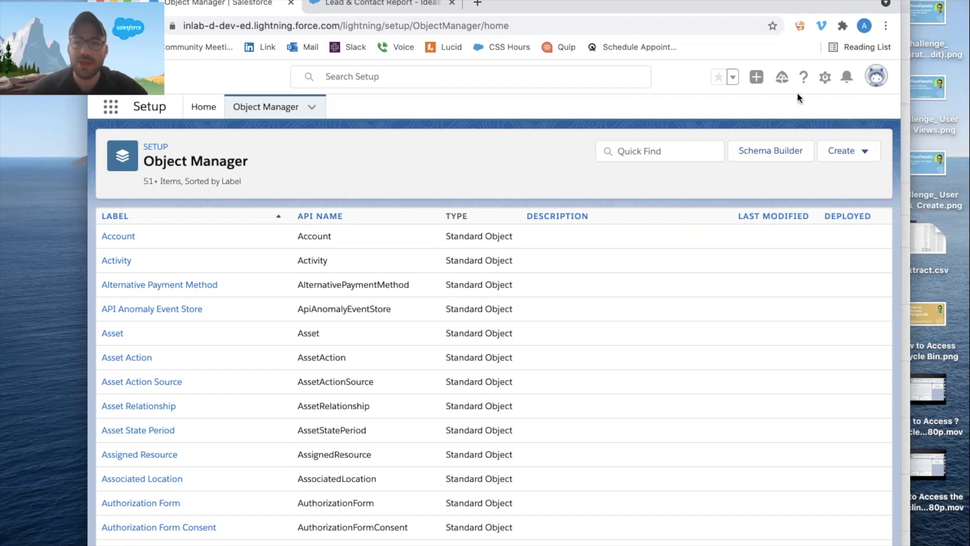
Start a new custom object from the Object Manager in Setup.
left_click(825, 77)
left_click(783, 115)
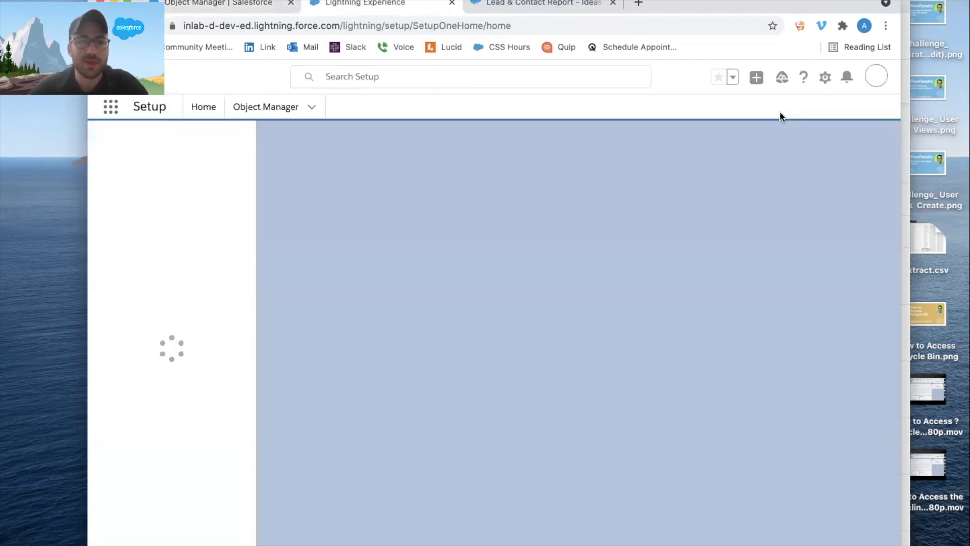
left_click(271, 114)
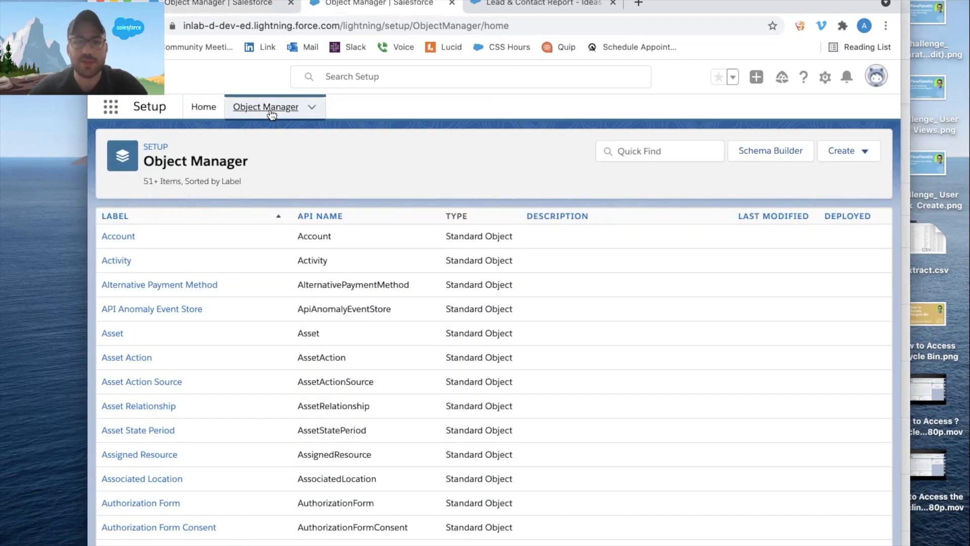
left_click(845, 161)
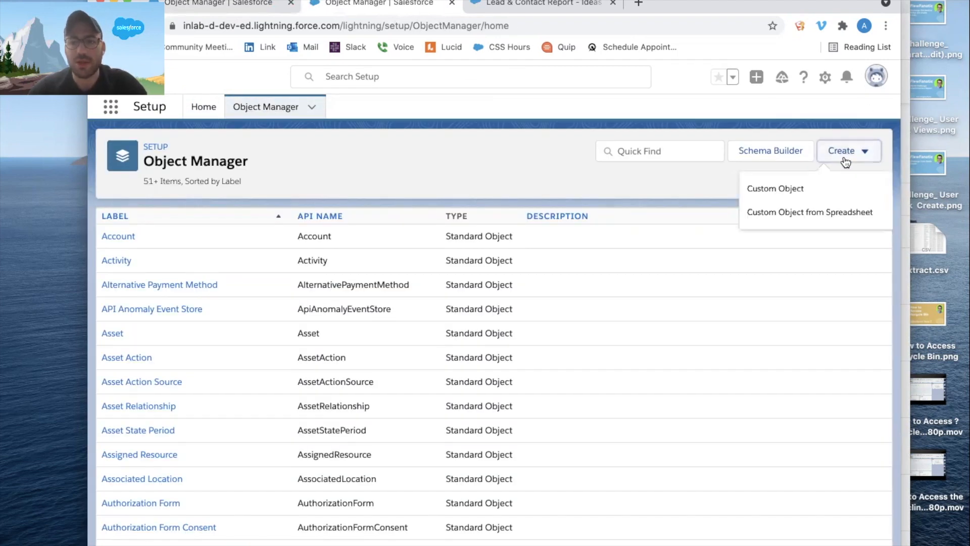
left_click(819, 187)
Set both the label and the plural label of the new custom object to People.
type("People")
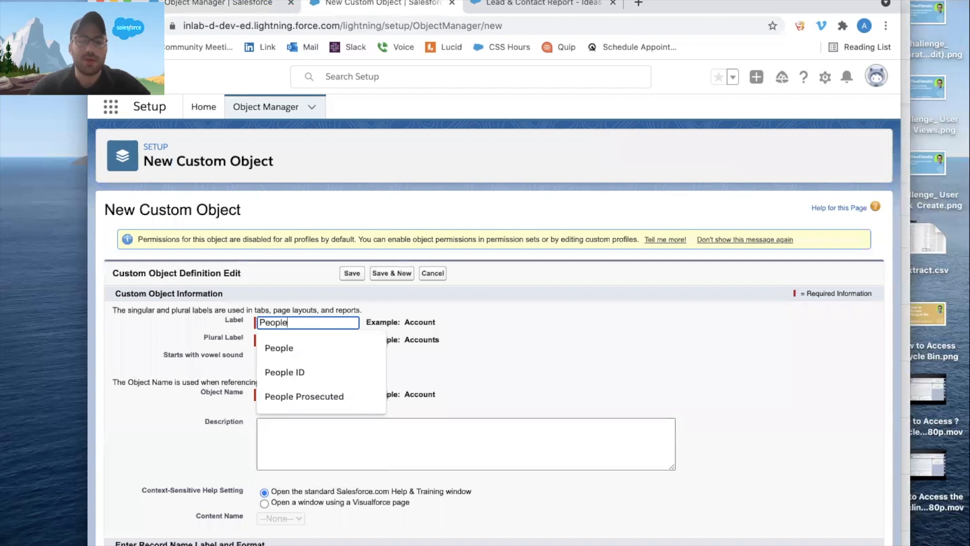
key("Tab")
key("Tab")
key("Tab")
left_click(318, 340)
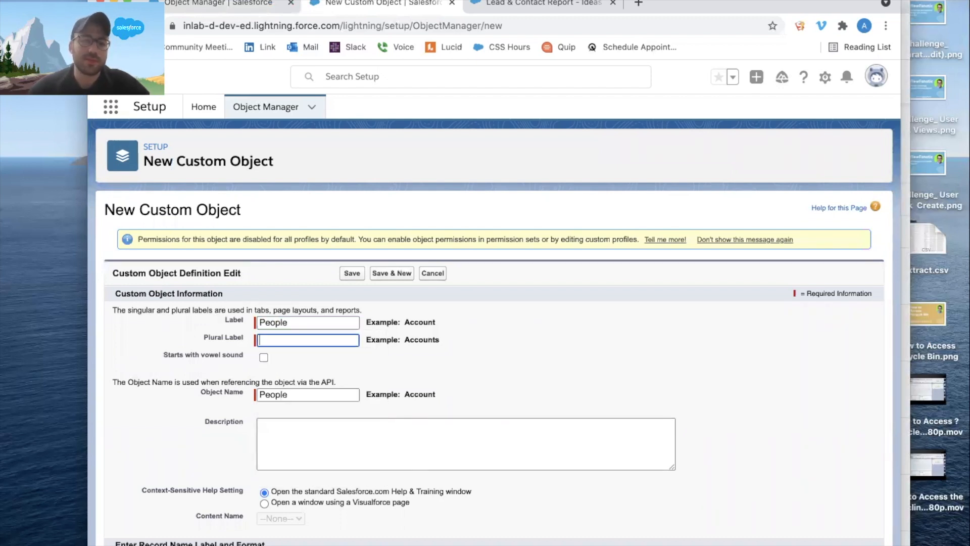
type("People")
Change the new object's record name to People ID.
scroll(506, 341, "down", 5)
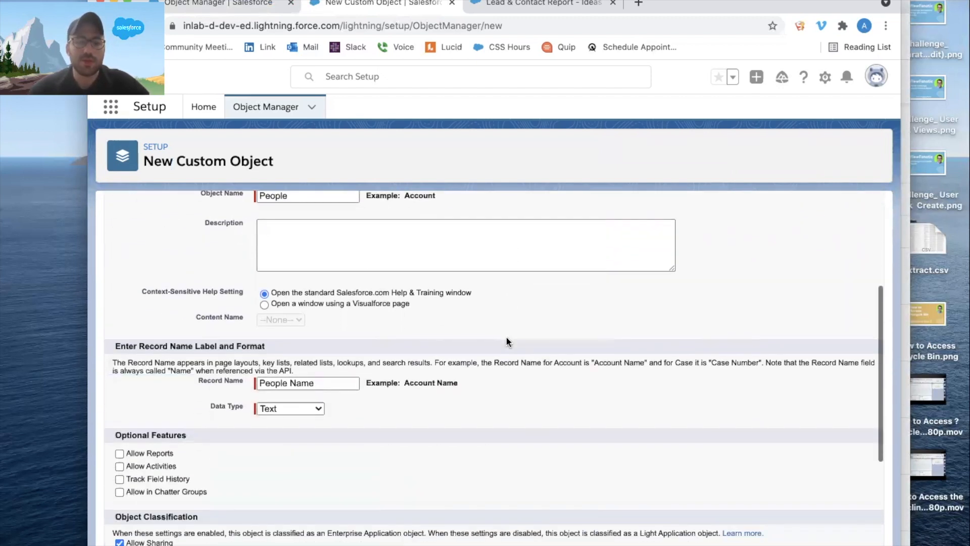
left_click(343, 382)
double_click(302, 382)
type("ID")
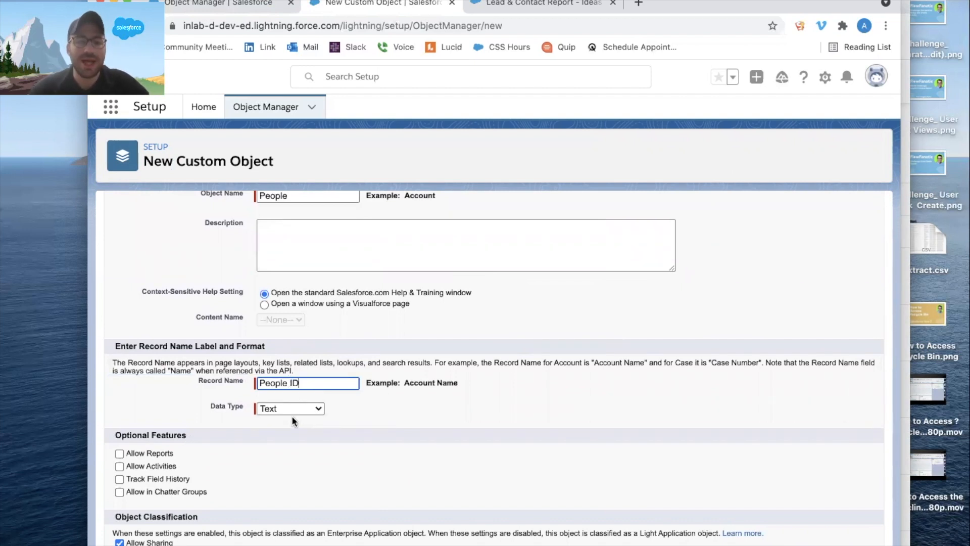
left_click(297, 410)
Make the People ID an Auto Number with display format PID - {000} and starting number 1, and save the custom object.
left_click(292, 419)
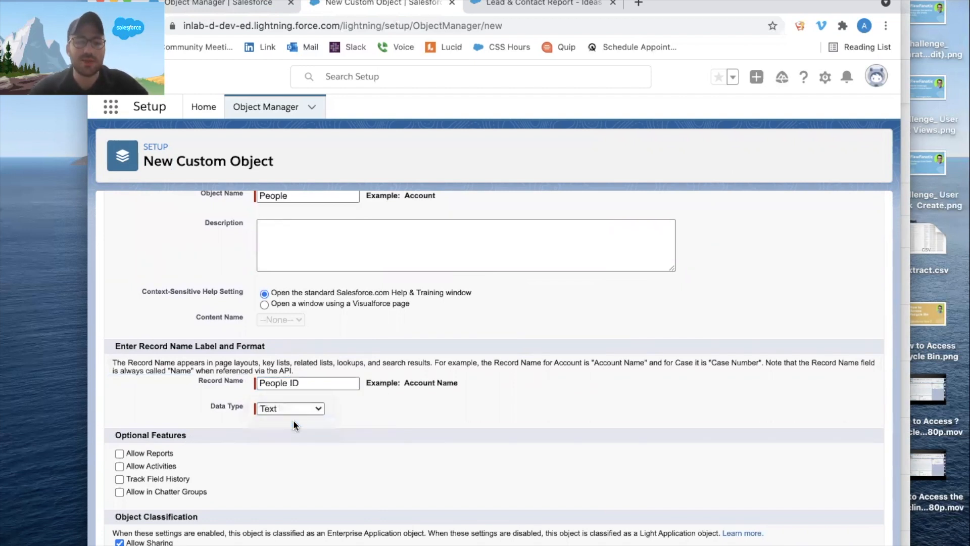
left_click(291, 426)
type("PID - {}")
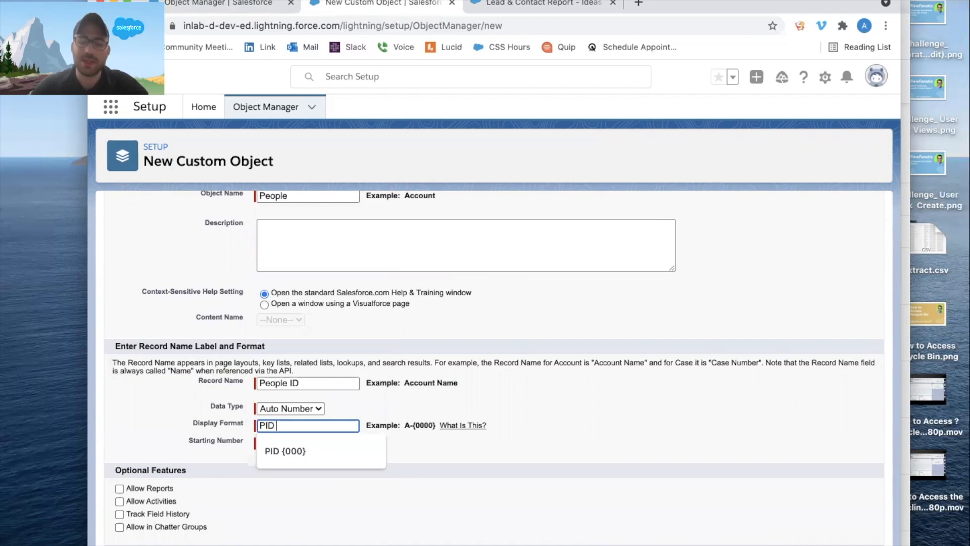
key("Left")
type("000")
key("Tab")
type("1")
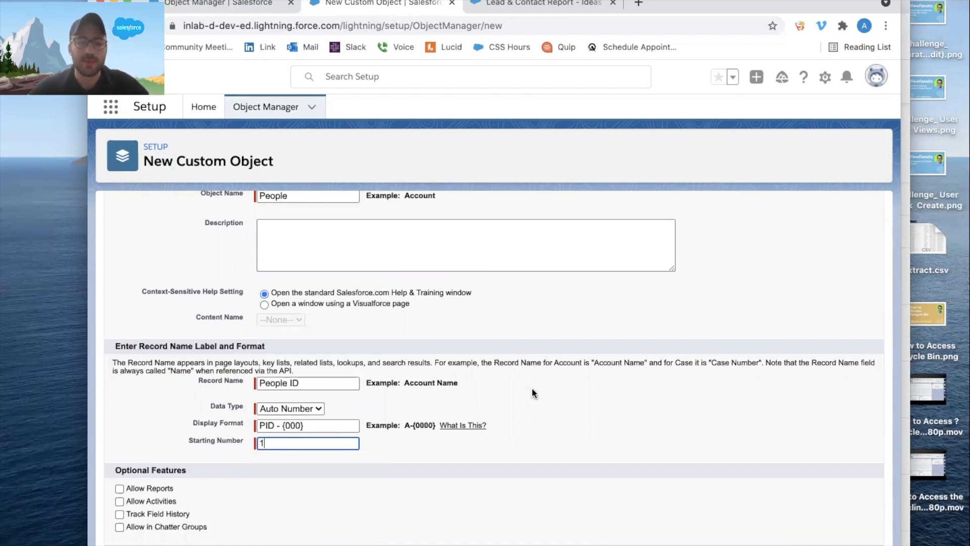
scroll(532, 389, "up", 5)
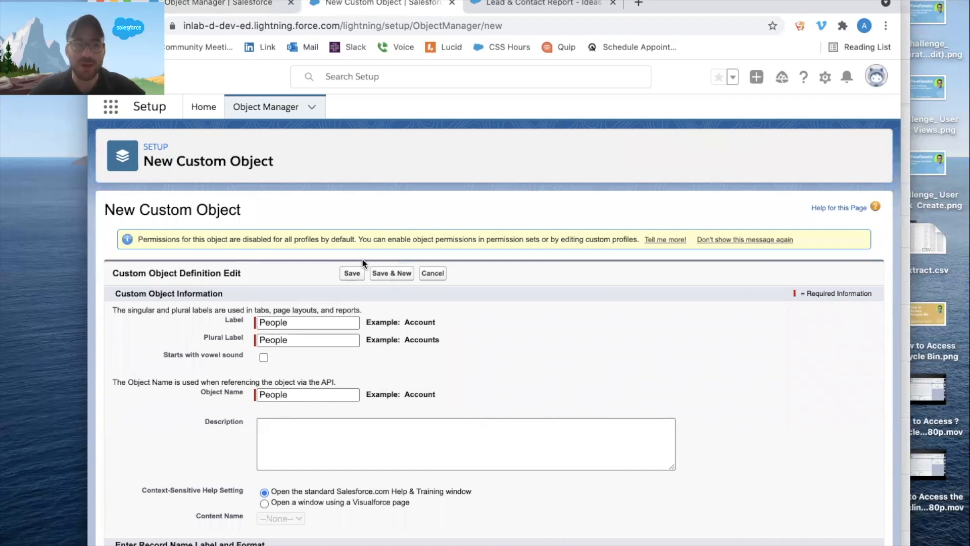
left_click(350, 272)
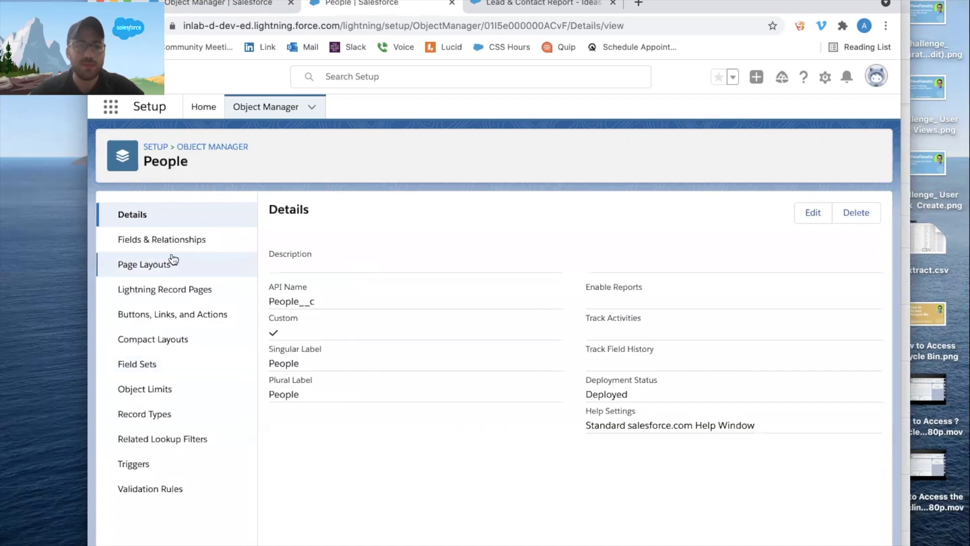
Start a new custom field on the People object with Lookup Relationship as its data type.
left_click(167, 243)
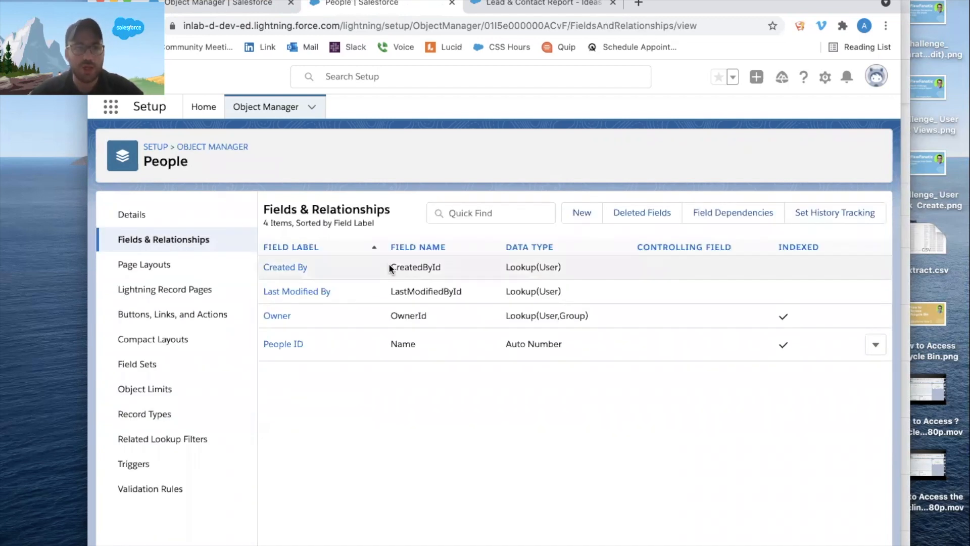
left_click(590, 216)
scroll(381, 338, "down", 3)
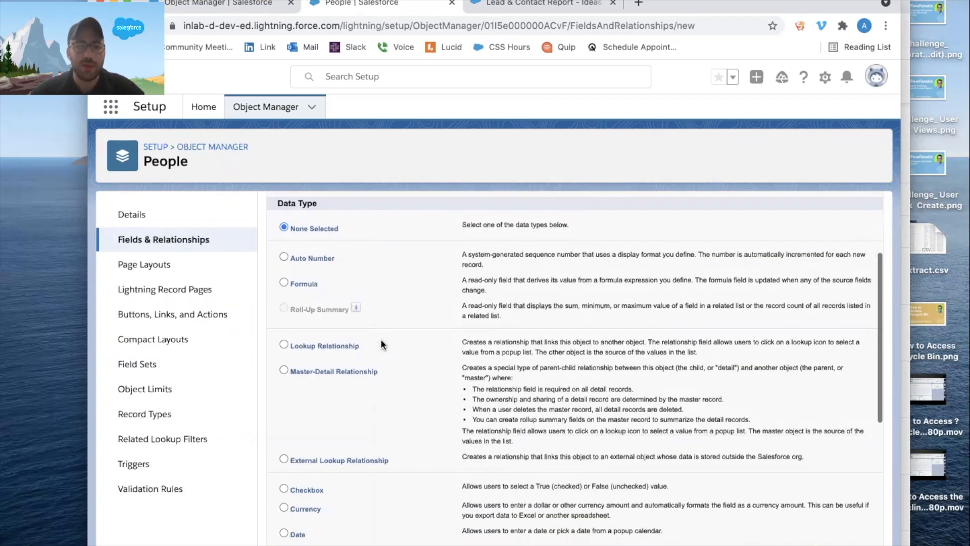
left_click(334, 345)
scroll(344, 323, "up", 5)
left_click(833, 278)
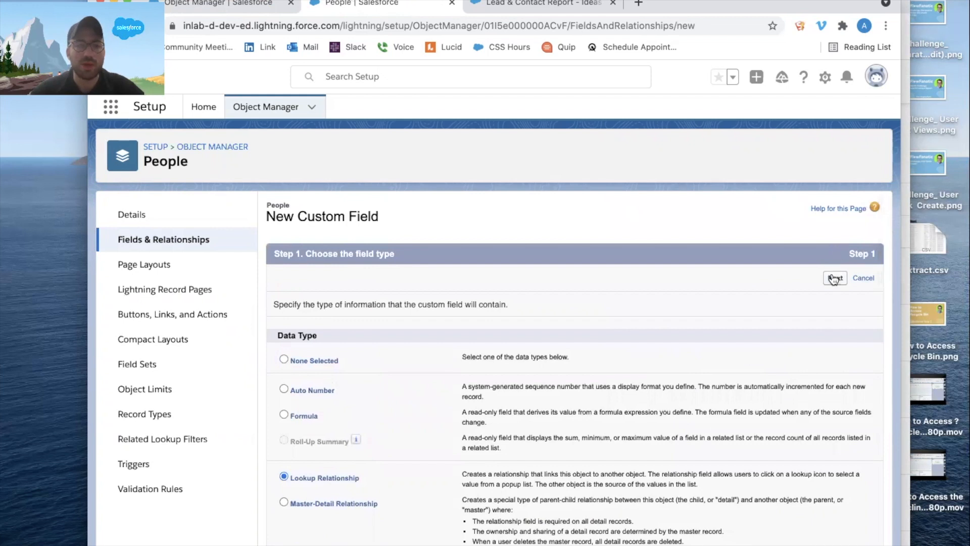
Relate the lookup field to the Lead object and save it with the default label, access and layout settings.
left_click(496, 332)
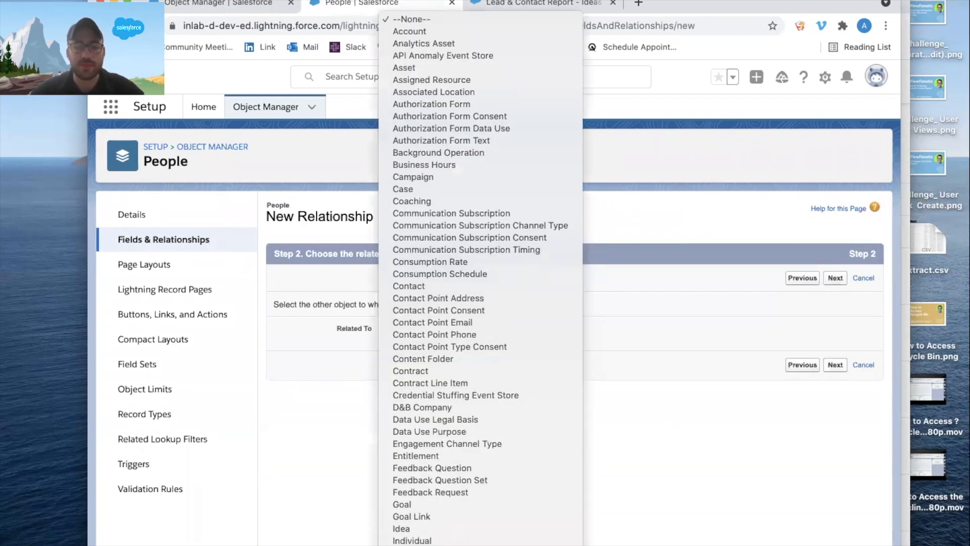
left_click(841, 317)
left_click(835, 279)
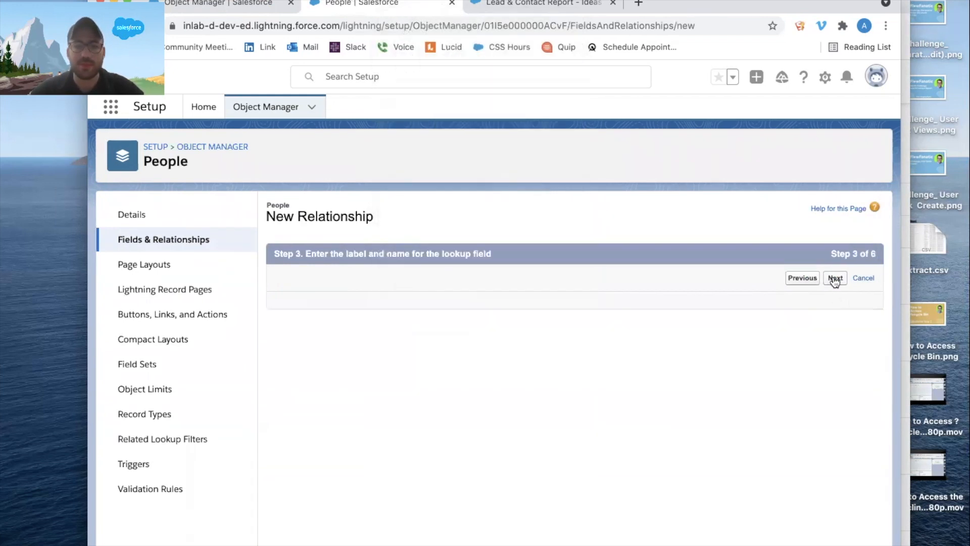
left_click(835, 277)
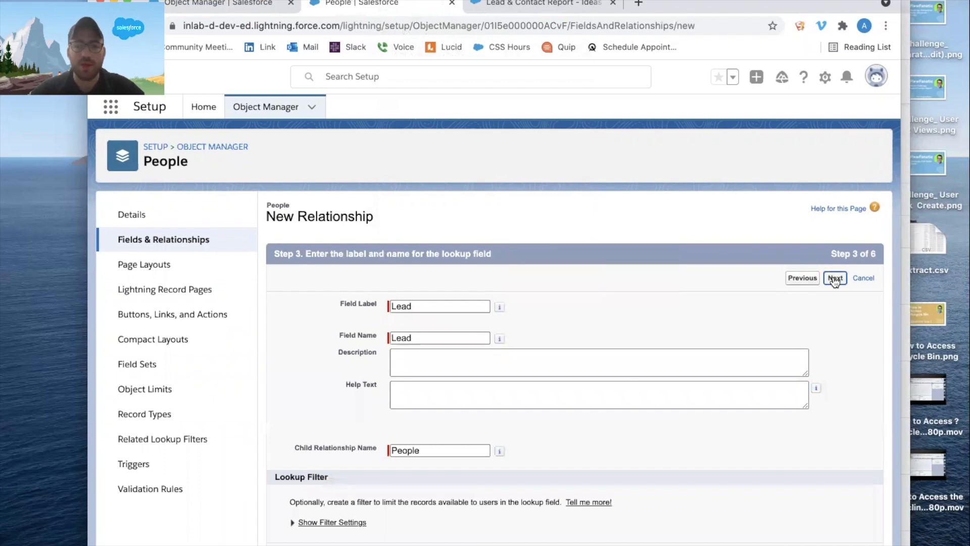
left_click(834, 278)
left_click(834, 279)
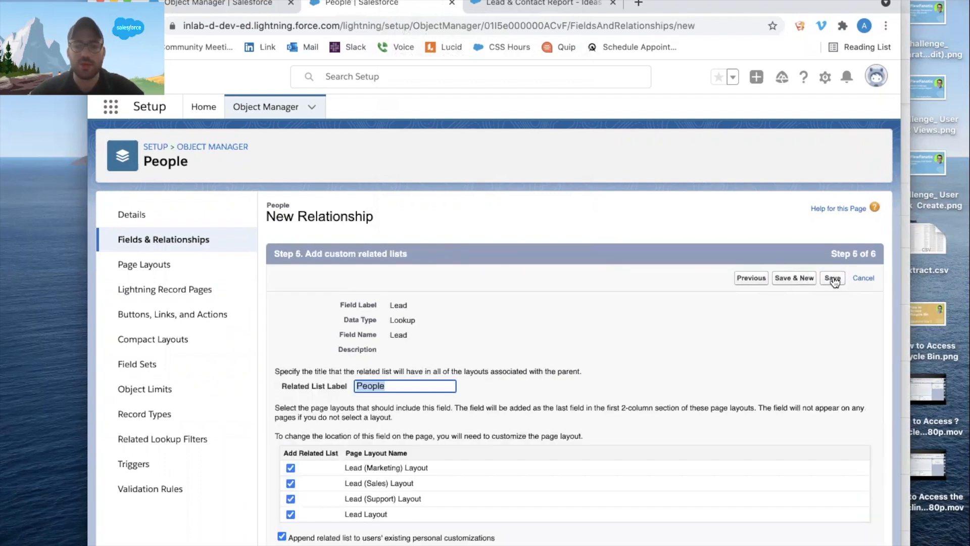
left_click(832, 277)
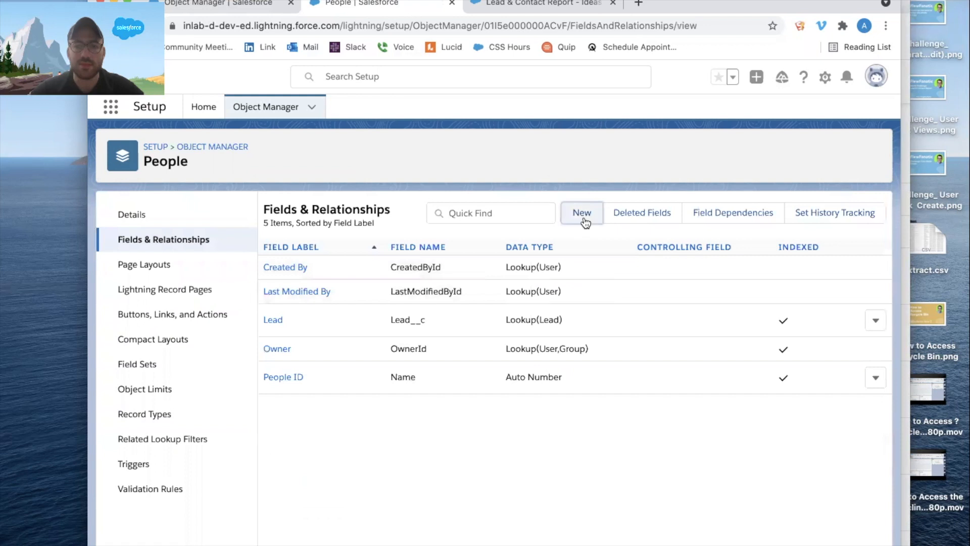
Start a second lookup relationship field on the People object, related to Contact.
left_click(580, 212)
left_click(331, 478)
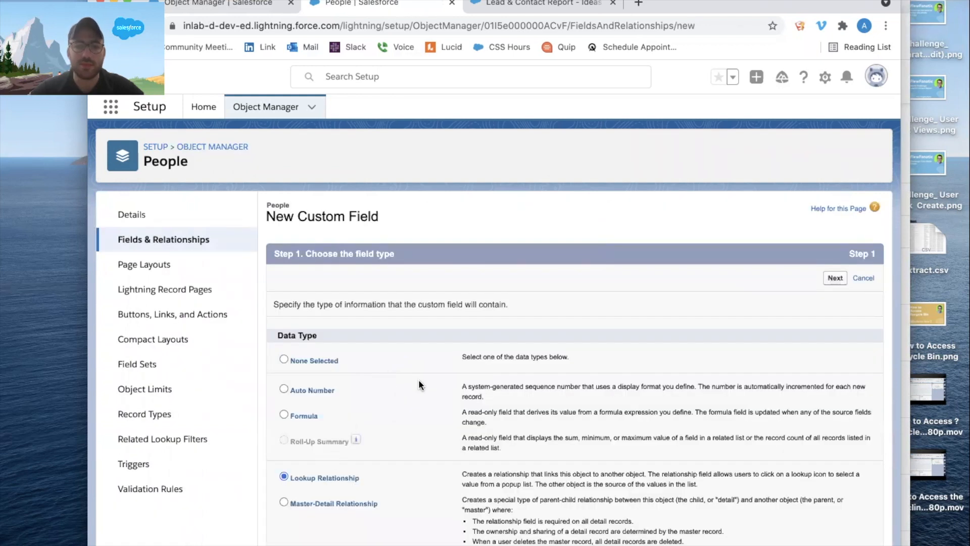
left_click(834, 278)
left_click(423, 330)
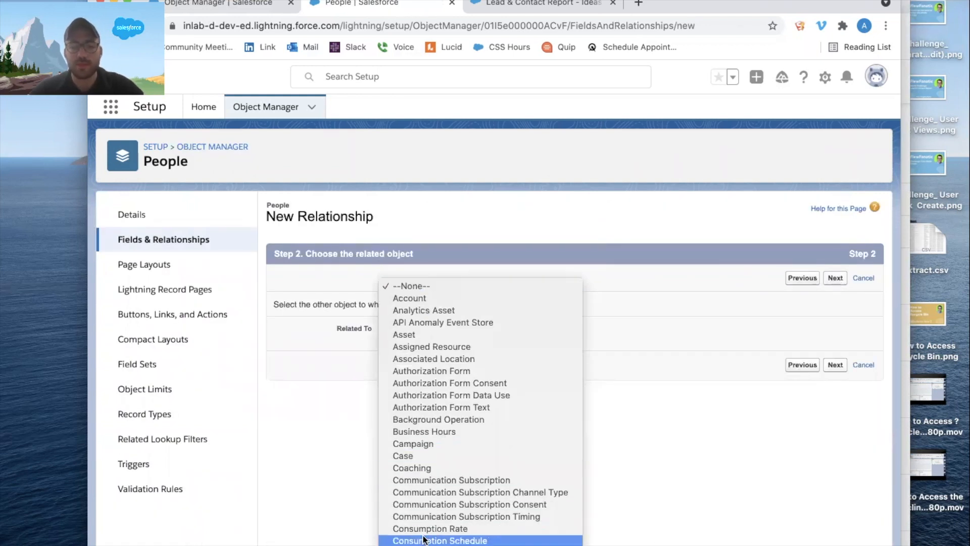
left_click(427, 531)
left_click(835, 279)
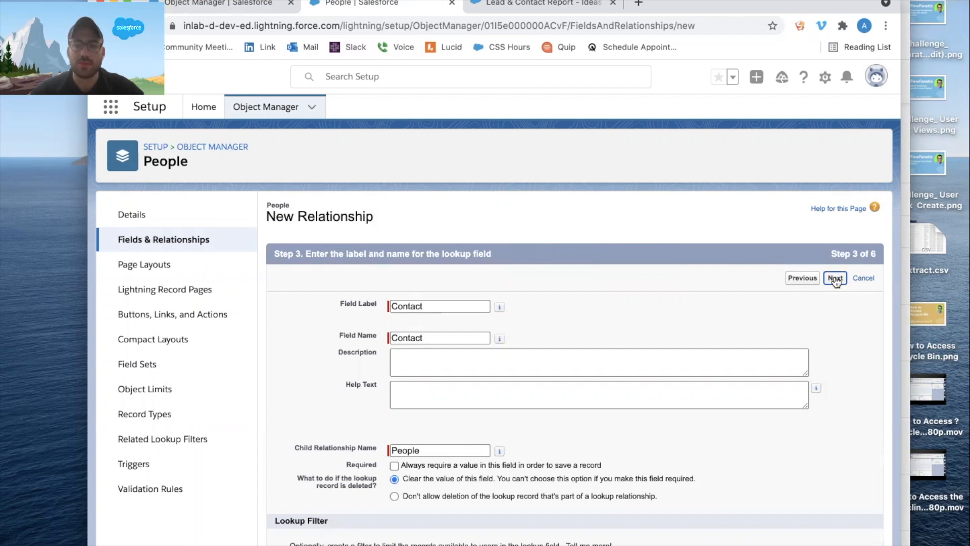
Accept the default name, access and layout settings for the Contact lookup field and save it.
key("Tab")
left_click(835, 281)
left_click(835, 281)
left_click(835, 279)
left_click(834, 279)
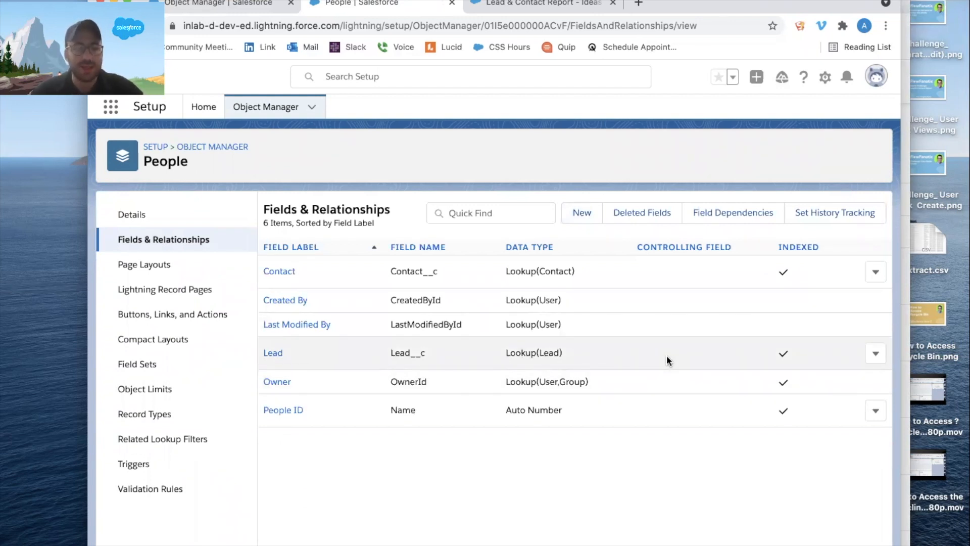
Start another custom field on the People object with Formula as its data type.
left_click(586, 210)
scroll(445, 412, "down", 2)
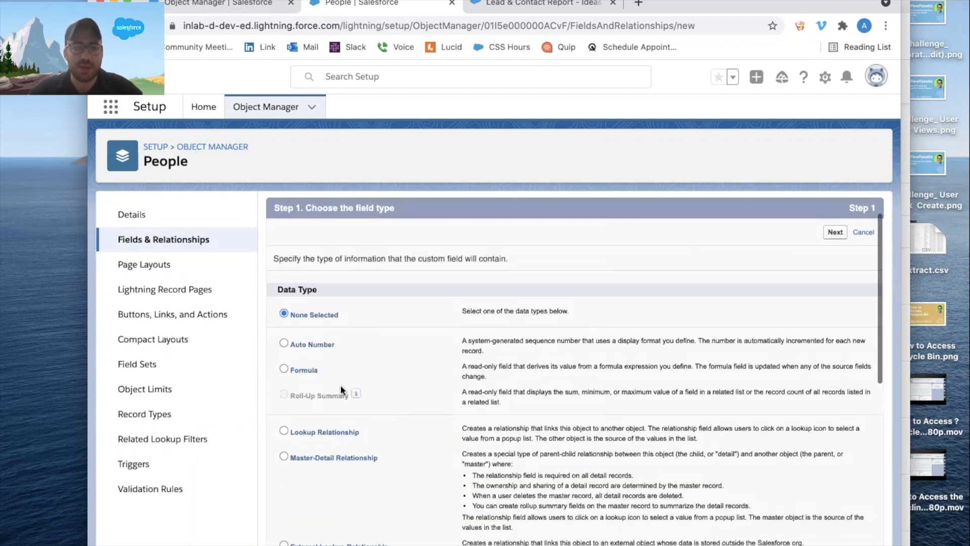
left_click(304, 369)
left_click(835, 231)
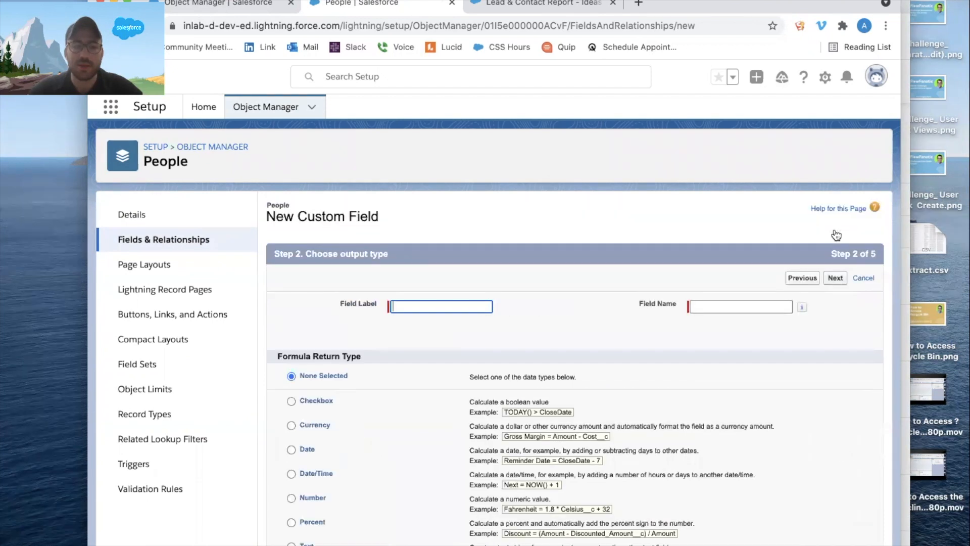
Label the formula field Type and set its formula return type to Text.
type("Type")
left_click(496, 324)
scroll(455, 354, "down", 3)
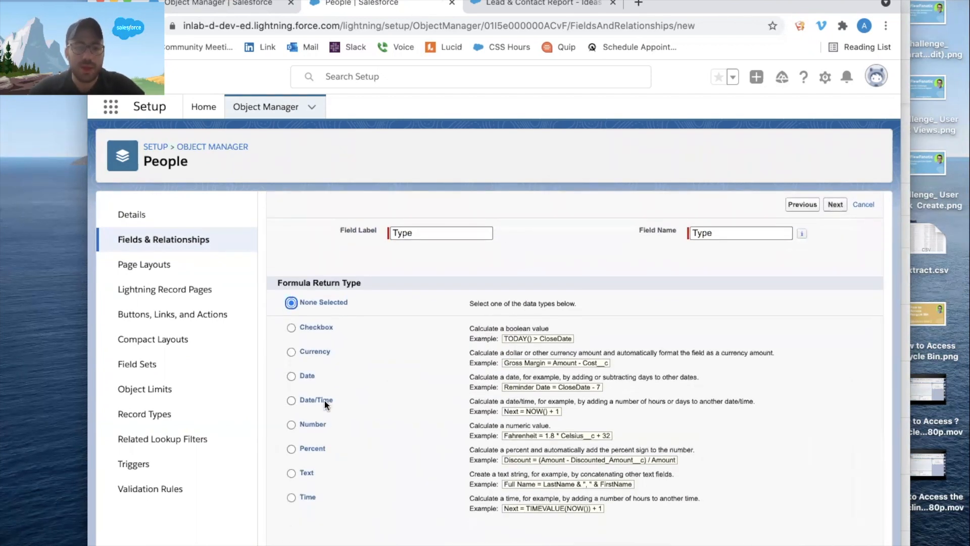
left_click(305, 459)
left_click(835, 194)
Begin the Type formula with IF( and insert the People object's Lead__c field in the advanced formula editor.
left_click(408, 439)
type("IF(")
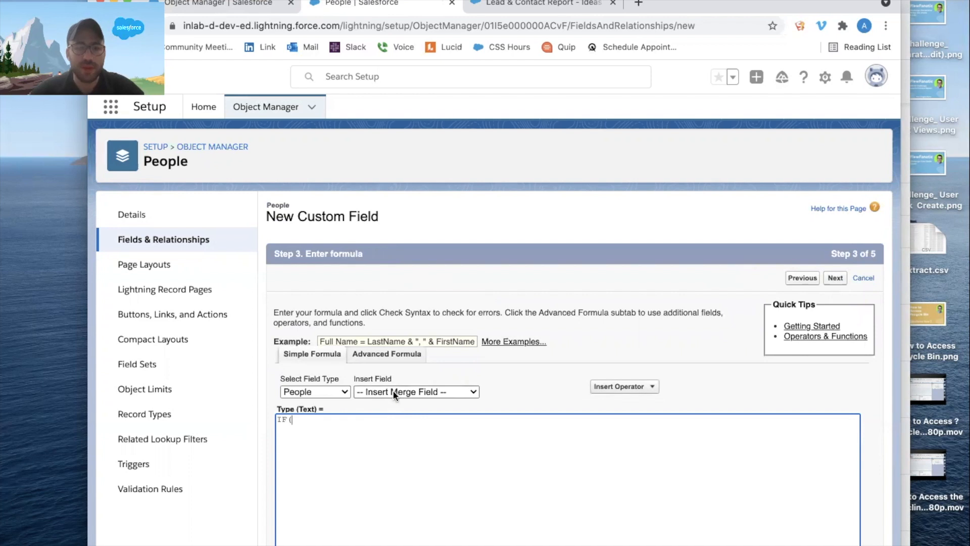
left_click(393, 395)
left_click(378, 359)
left_click(378, 359)
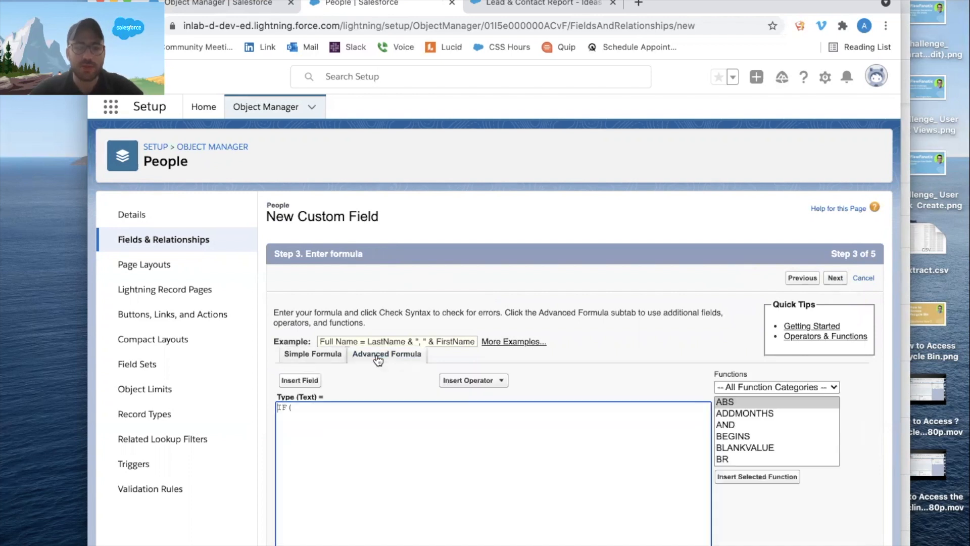
left_click(302, 382)
left_click(423, 356)
left_click(408, 421)
left_click(517, 397)
Wrap the Lead__c reference in the formula with ISBLANK( ) and add a comma after it.
left_click(297, 408)
type("ISLead__c")
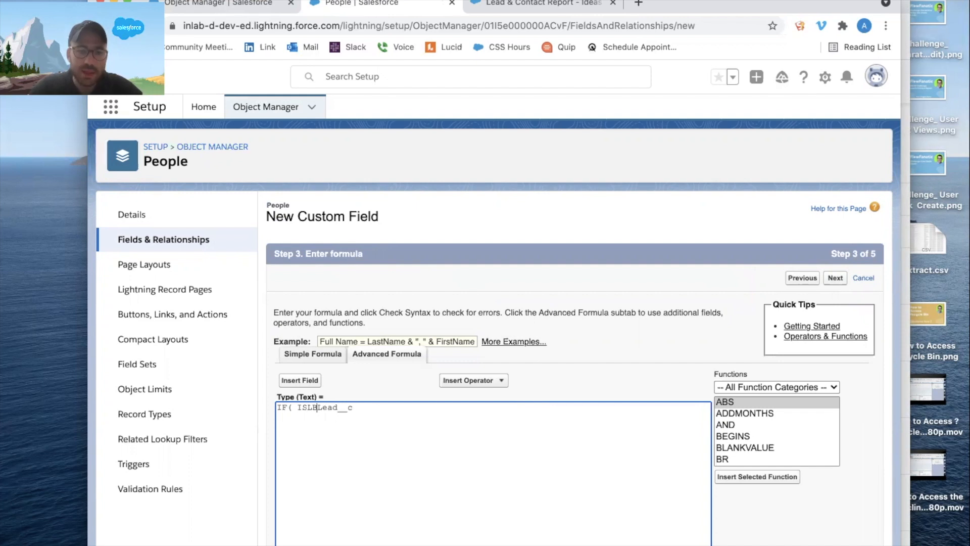
type("LANK(")
left_click(381, 408)
type("),")
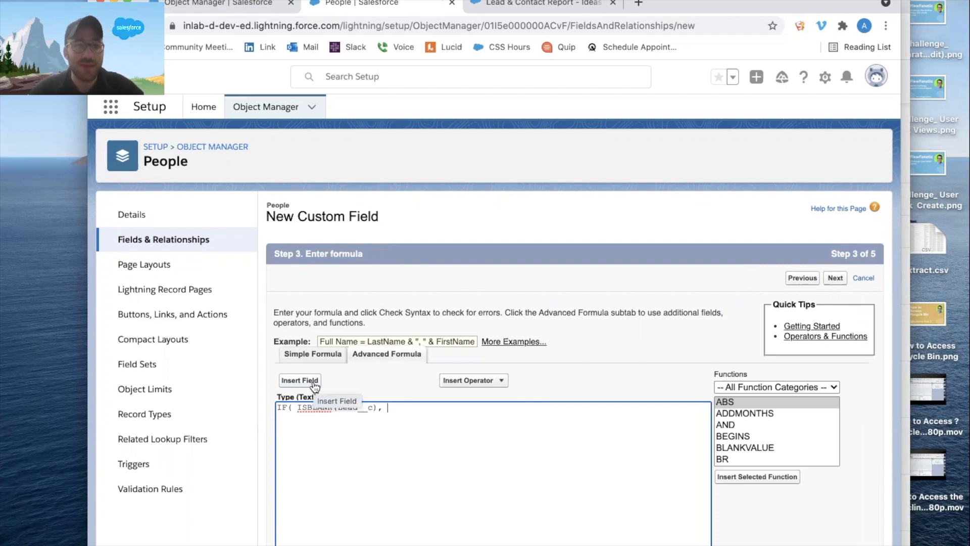
type(" \"CON")
Finish the formula with "Contact" as the true result and "Lead" as the false result, and continue to the page layout assignment.
key("BackSpace")
key("BackSpace")
key("BackSpace")
type("Contact")
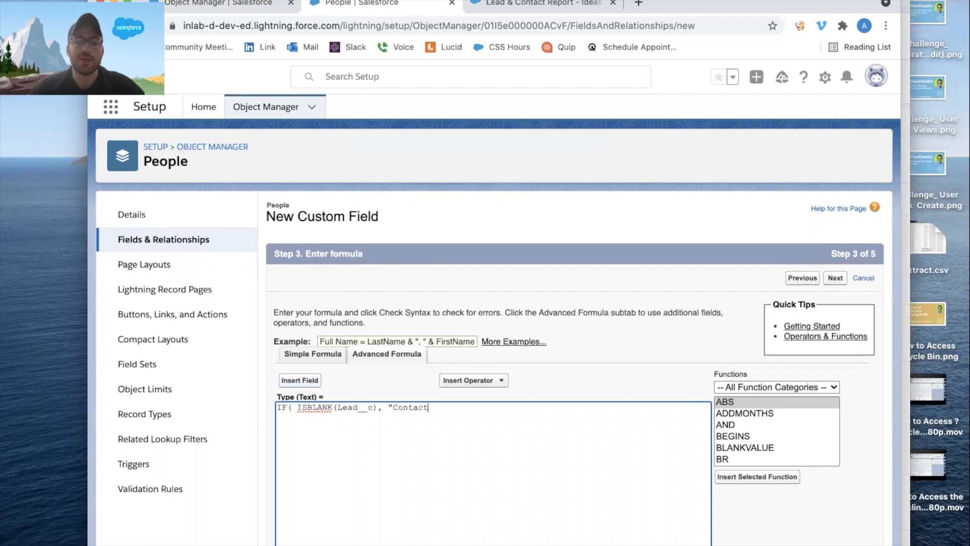
type("\", \"Lead\")")
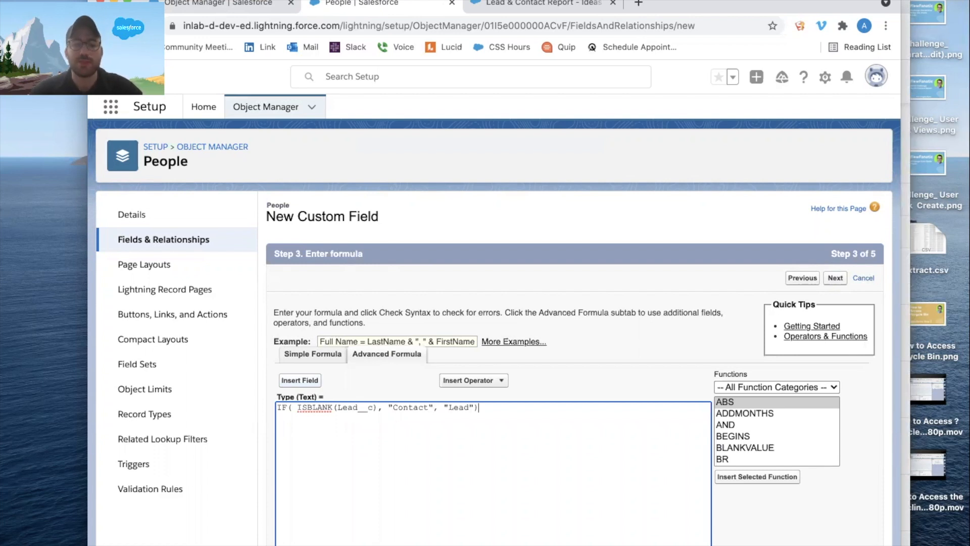
left_click(836, 279)
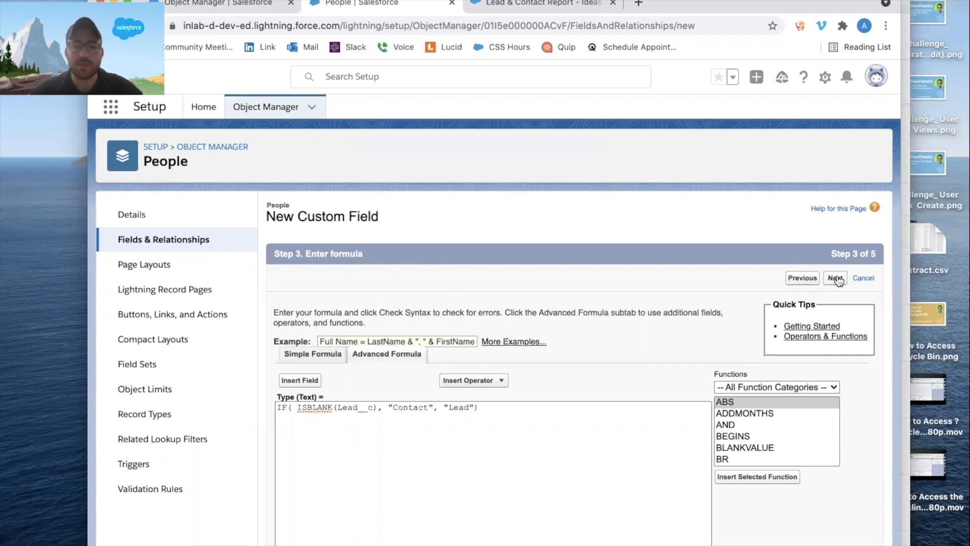
left_click(836, 278)
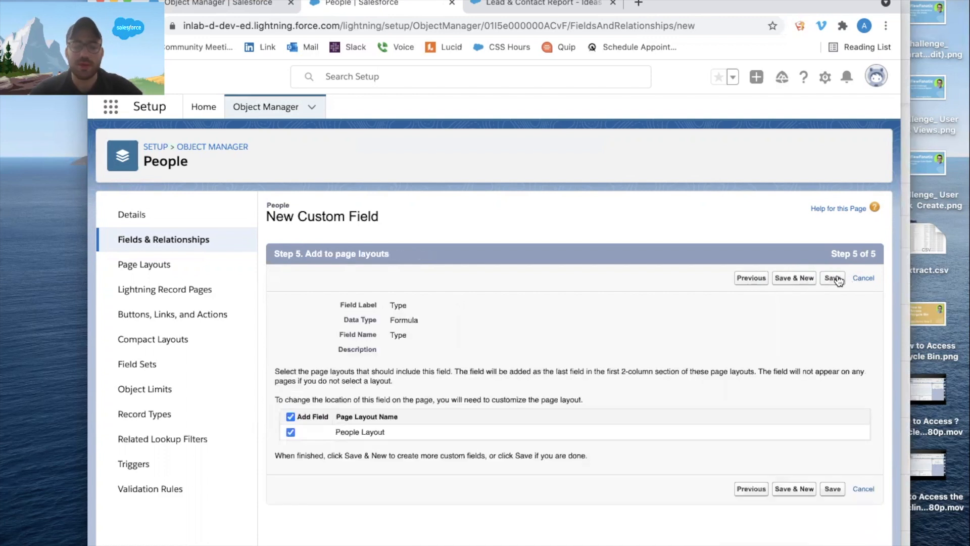
Save the Type field with the People Layout selected, and start another custom field of data type Formula on the People object.
left_click(836, 278)
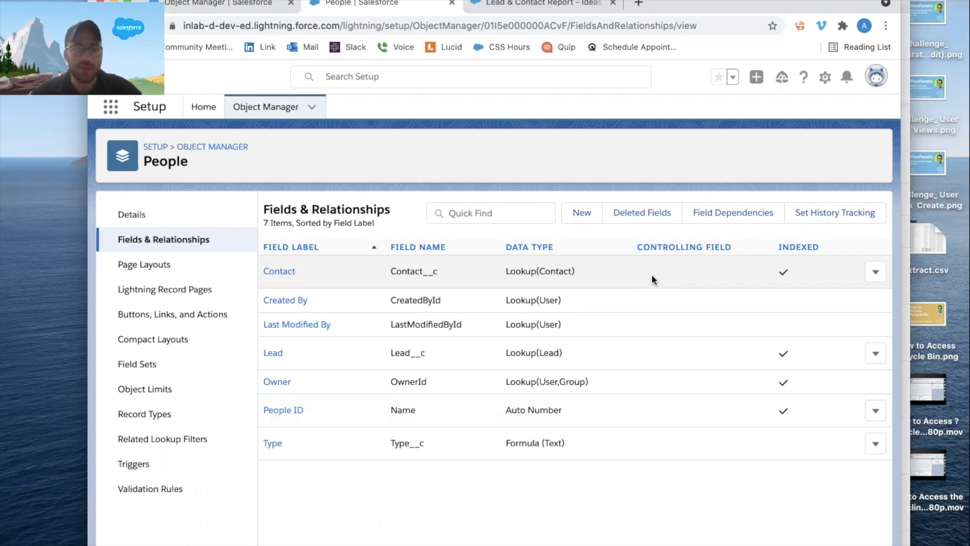
left_click(585, 213)
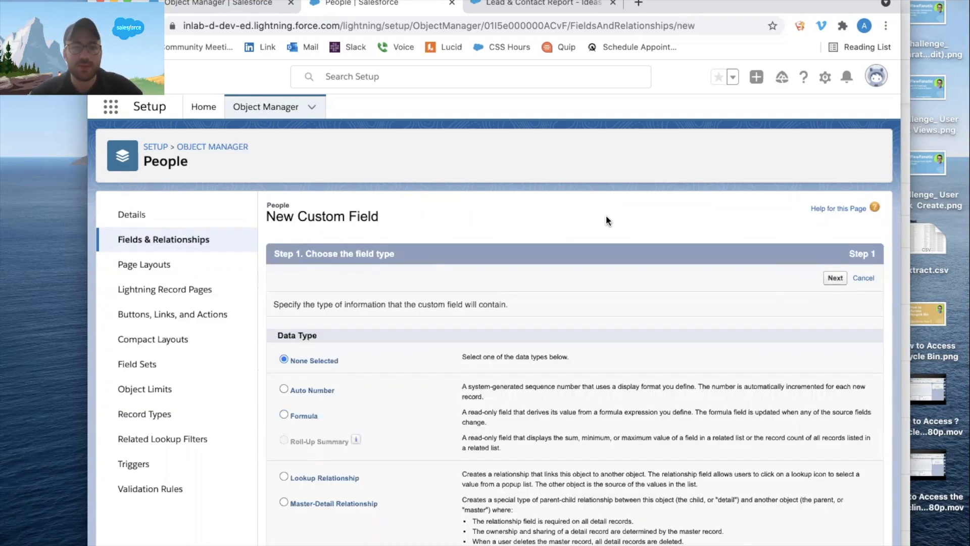
scroll(346, 238, "down", 5)
left_click(314, 241)
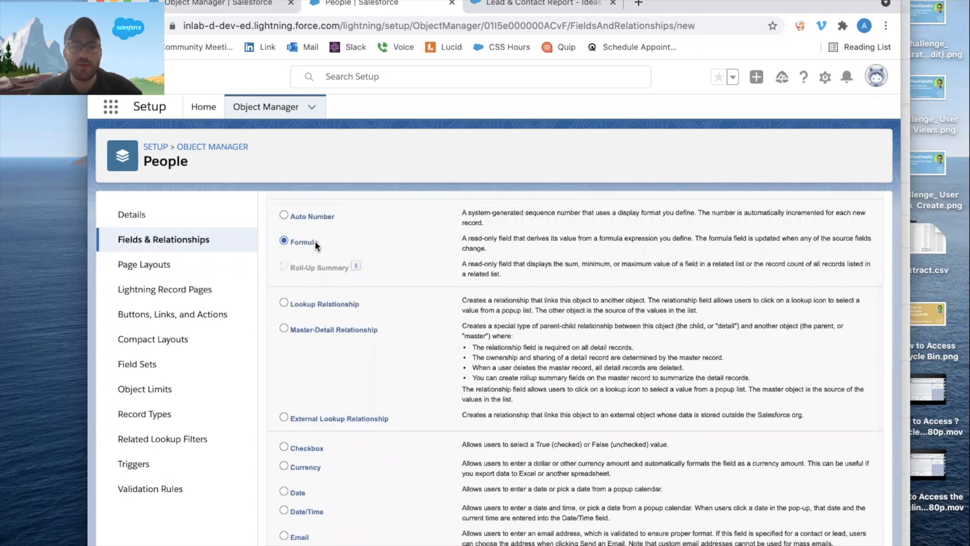
scroll(315, 240, "up", 5)
left_click(835, 278)
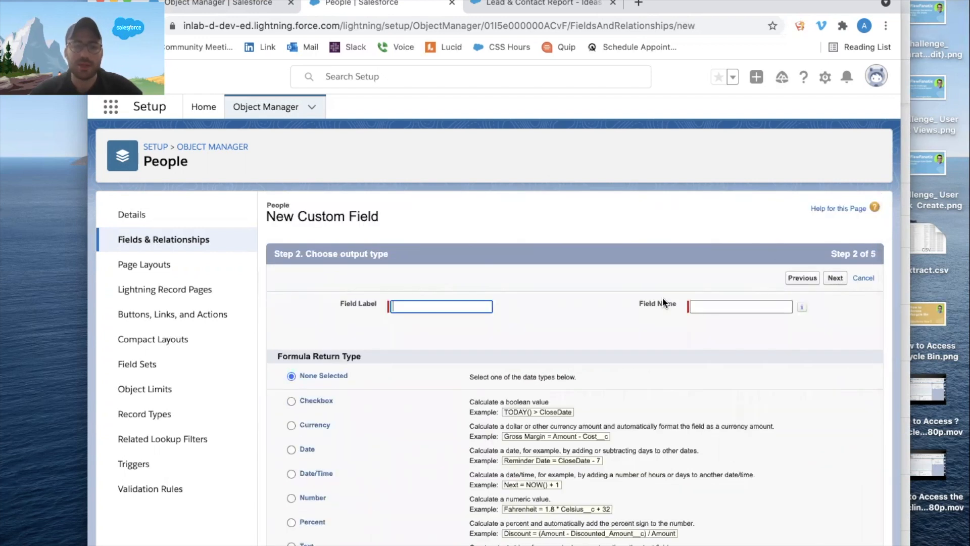
Label the formula field Title, set its return type to Text, and continue to the formula entry.
type("Title")
key("Tab")
scroll(442, 332, "down", 3)
left_click(293, 459)
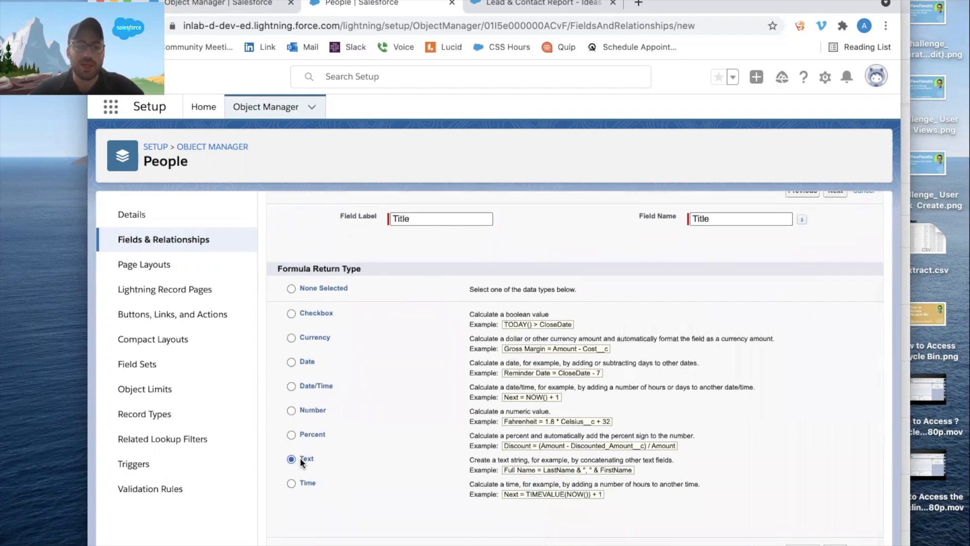
scroll(660, 257, "up", 3)
left_click(835, 278)
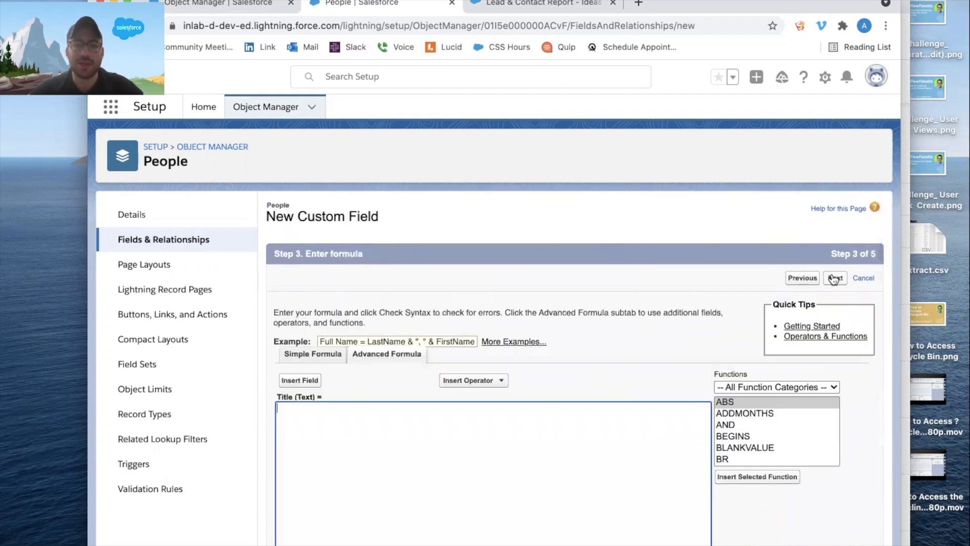
Begin the Title formula with IF( and insert the People object's Lead__c field.
left_click(333, 456)
type("IF(")
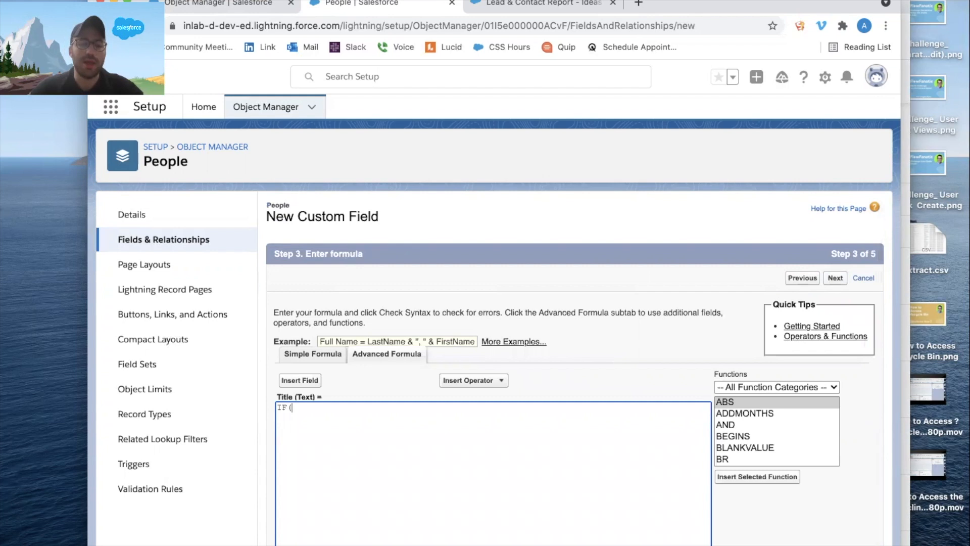
left_click(309, 380)
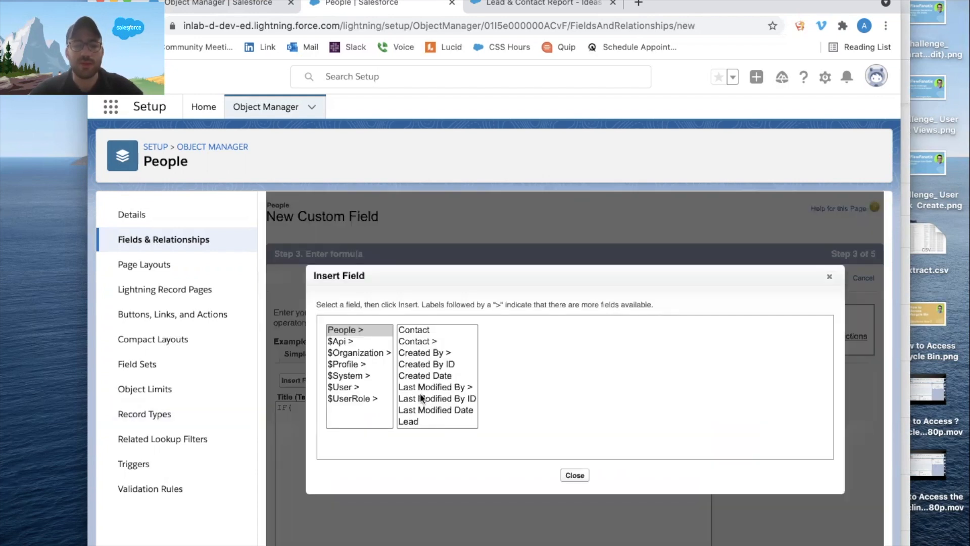
left_click(411, 421)
left_click(525, 399)
Wrap Lead__c in the Title formula with ISBLANK( ) and add a comma after it.
left_click(296, 408)
type("ISBLANK(")
key("End")
type("), \"")
key("BackSpace")
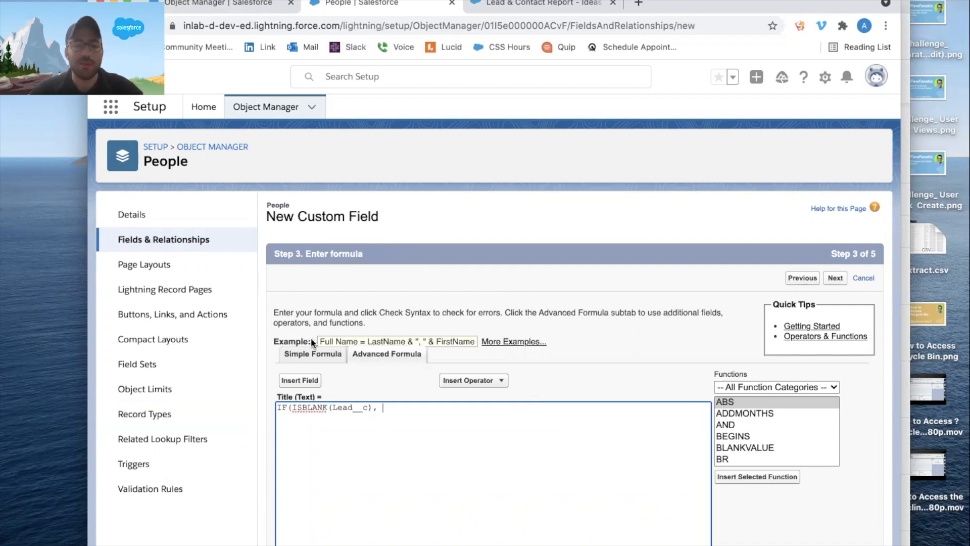
Insert the related contact's title, Contact__r.Title, as the true result of the Title formula.
left_click(307, 383)
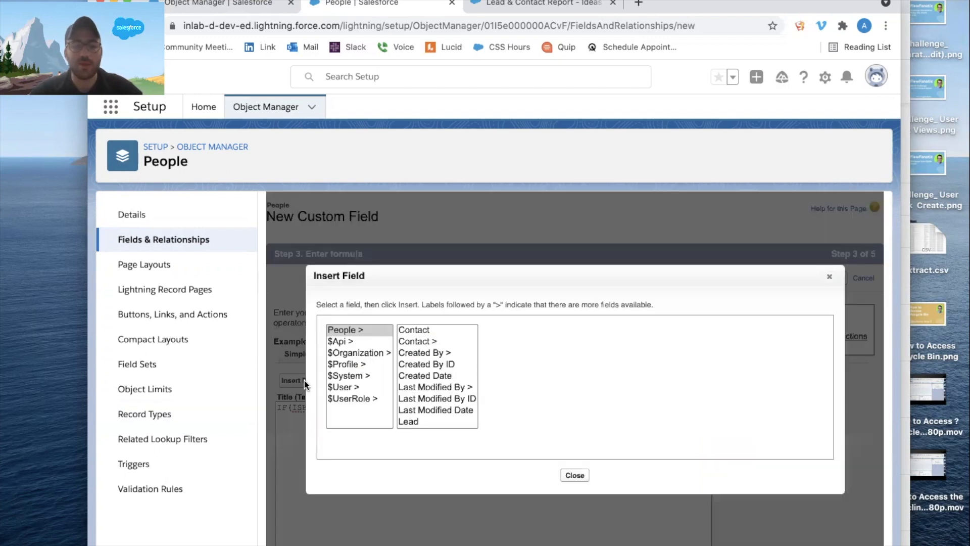
left_click(448, 340)
left_click(507, 379)
key("t")
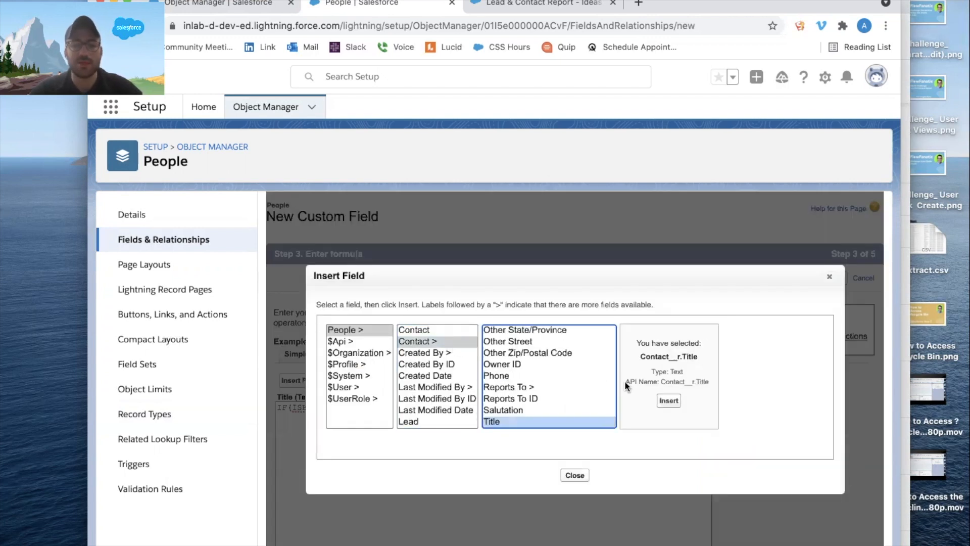
left_click(668, 400)
Insert the related lead's title, Lead__r.Title, as the false result and close the Title formula's parenthesis.
left_click(303, 380)
left_click(437, 422)
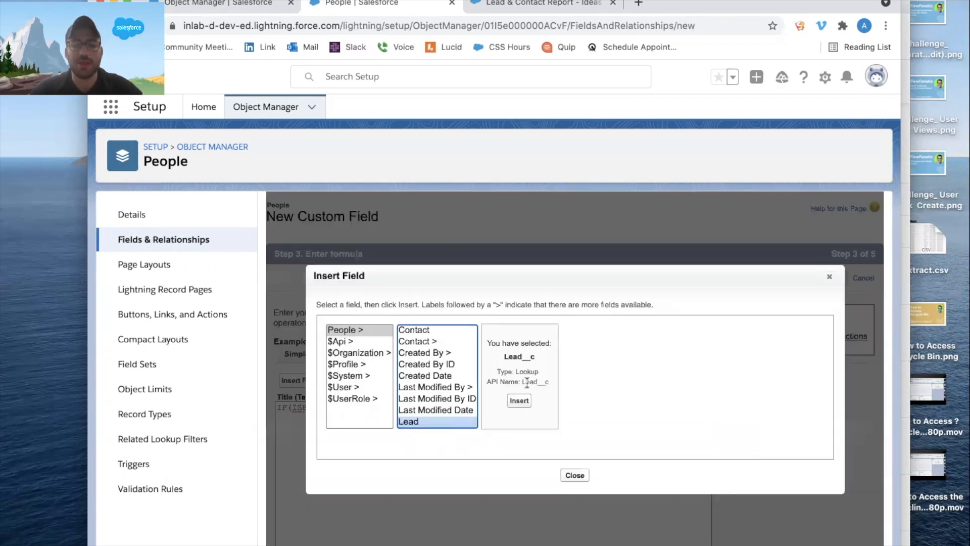
scroll(417, 407, "down", 2)
left_click(412, 414)
left_click(518, 369)
key("t")
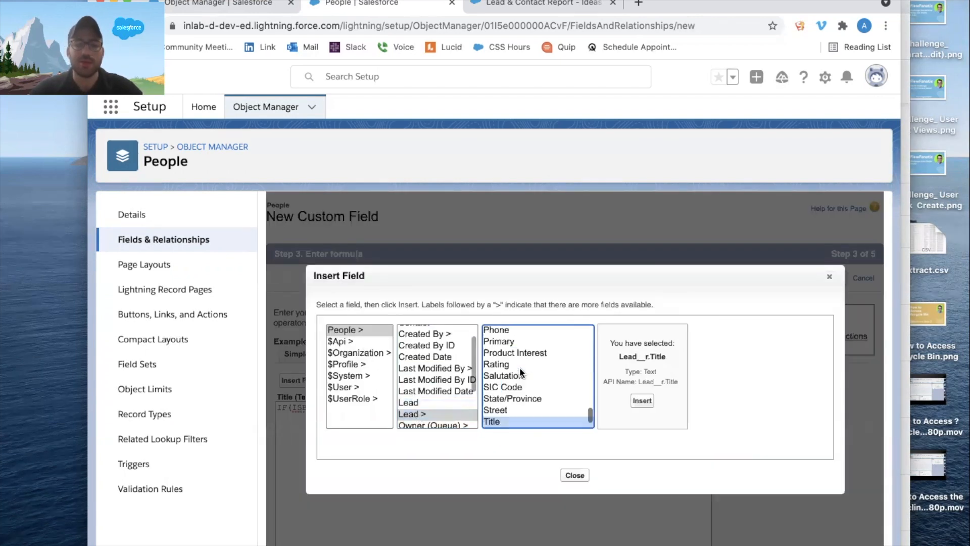
left_click(642, 398)
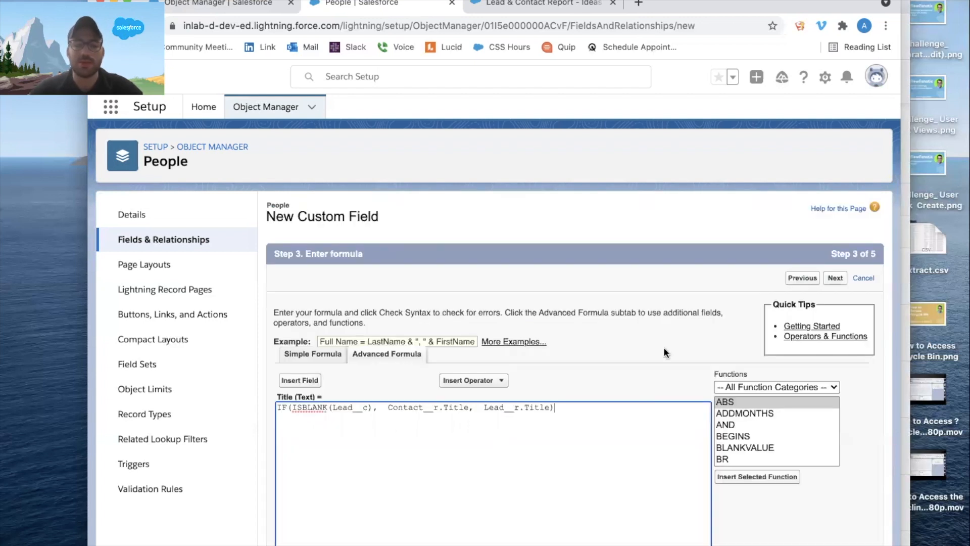
Keep the default field-level security and page layout assignment, and save the Title field.
left_click(836, 277)
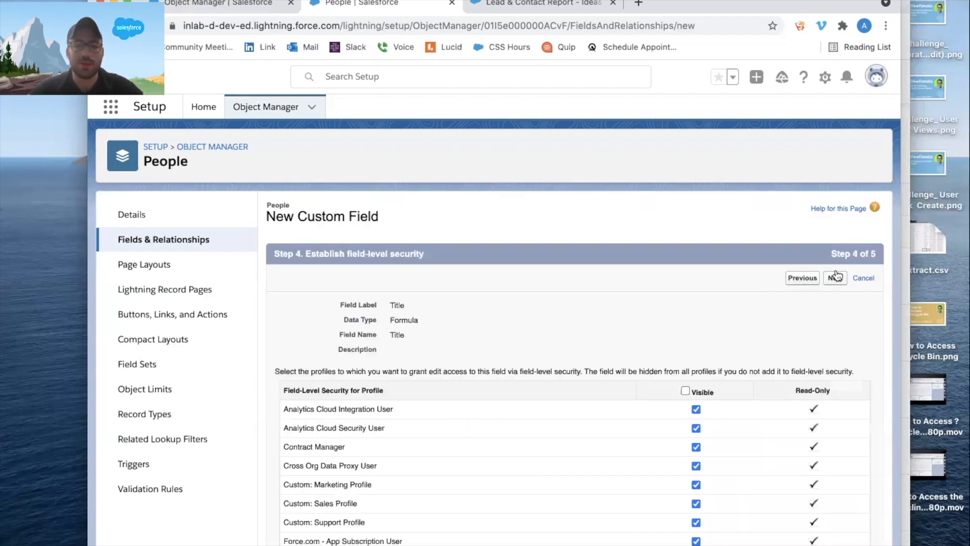
left_click(836, 277)
left_click(832, 277)
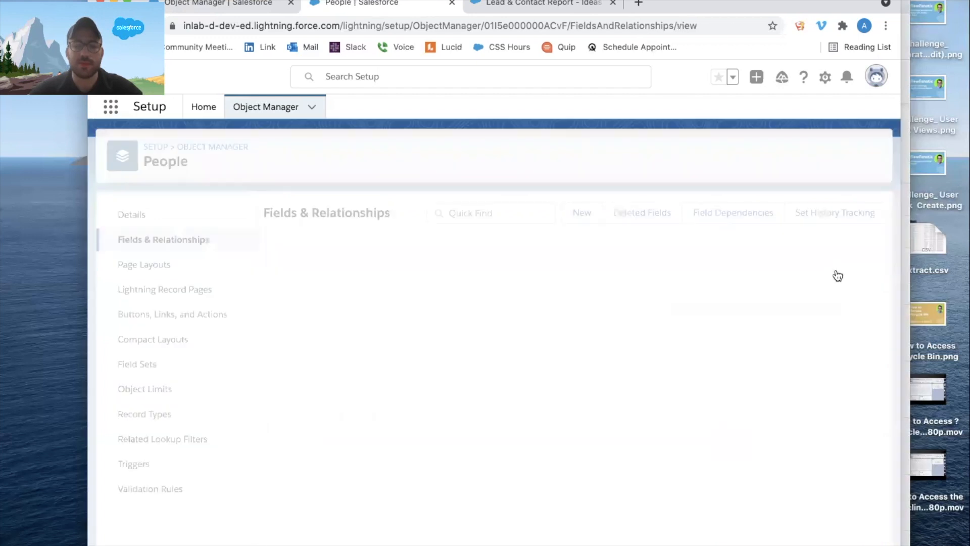
Start a new custom field on the People object with Formula as its data type.
left_click(588, 214)
scroll(331, 394, "down", 5)
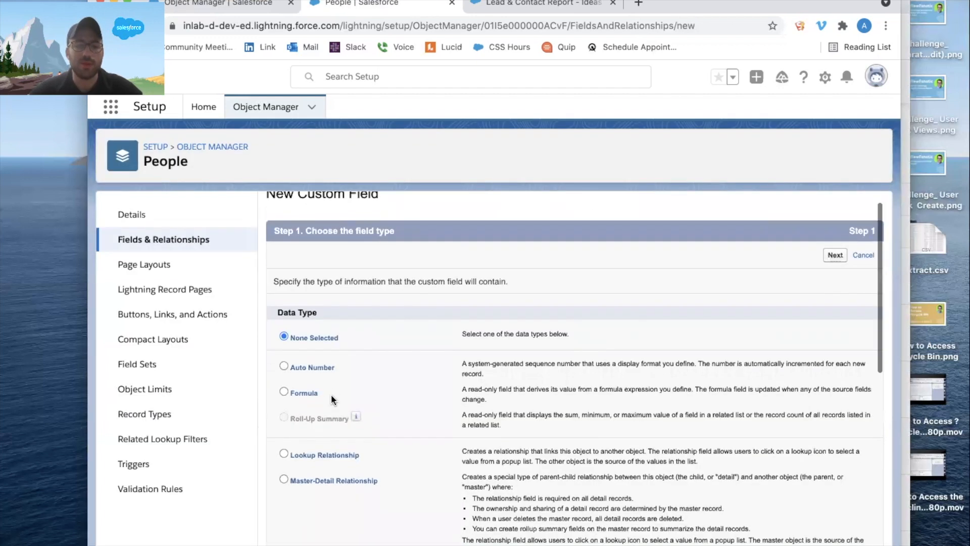
left_click(300, 259)
scroll(380, 233, "up", 5)
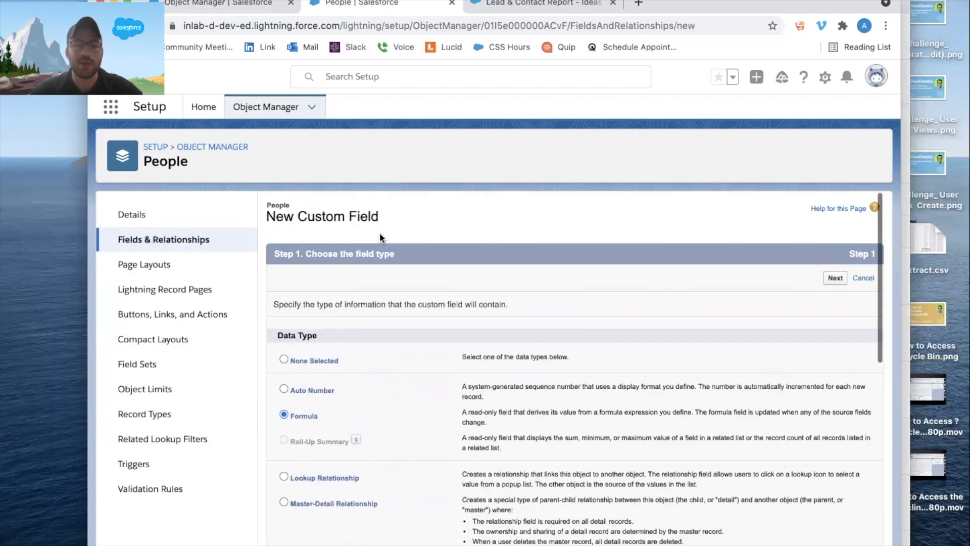
left_click(835, 276)
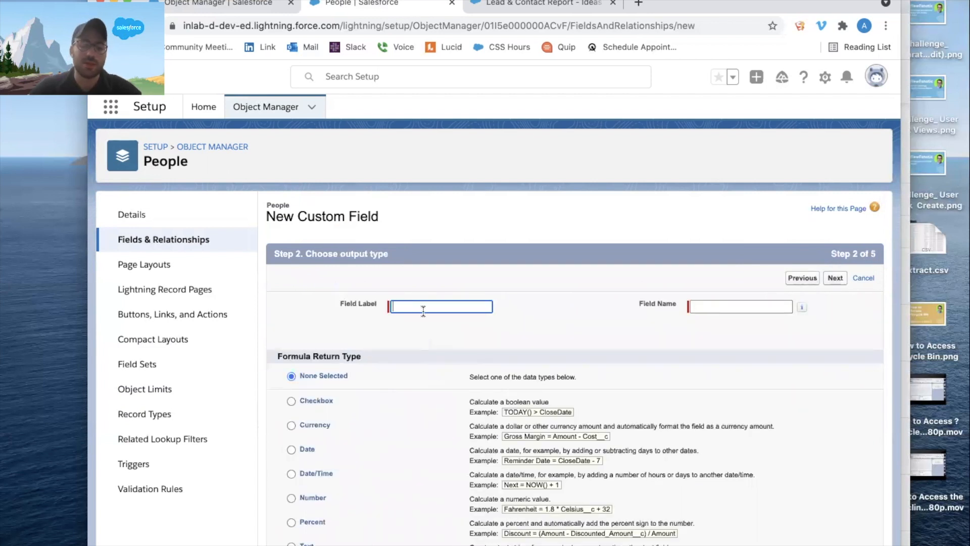
Label the formula field Email and set its formula return type to Text.
type("Email")
key("Tab")
key("Tab")
key("Tab")
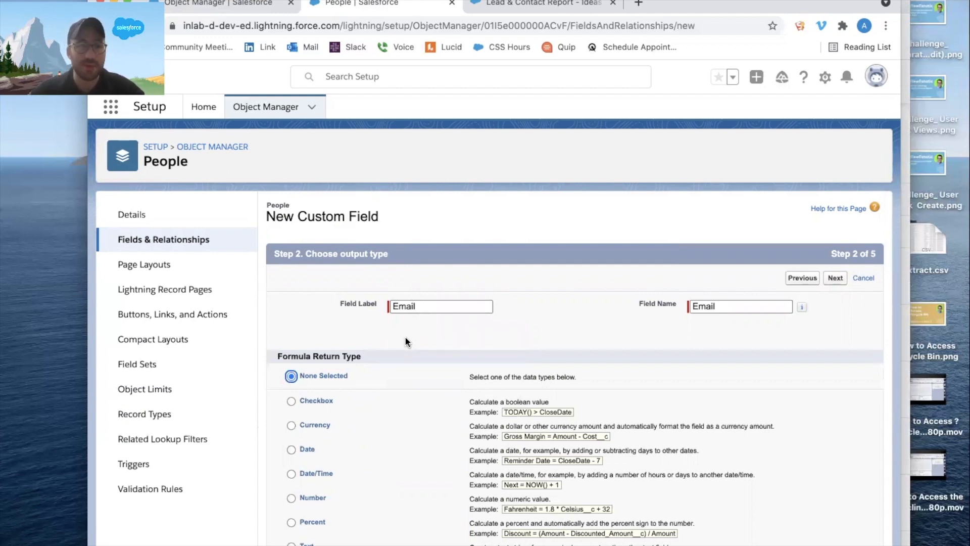
scroll(320, 293, "down", 3)
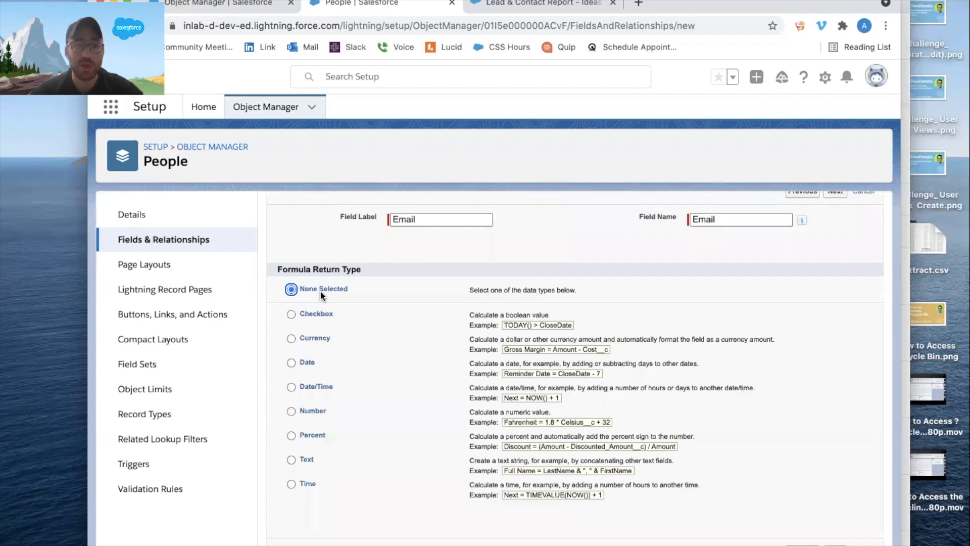
left_click(398, 409)
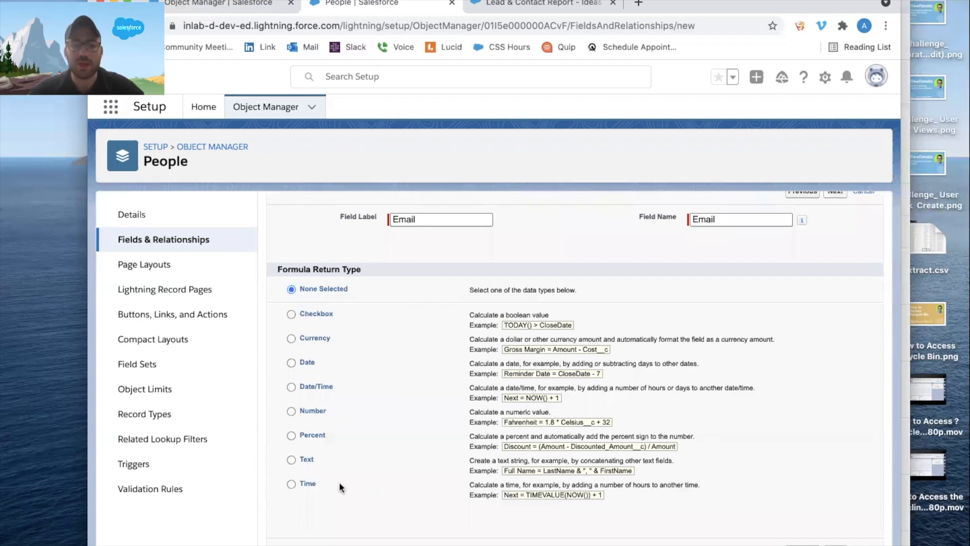
left_click(307, 458)
Begin the Email formula with an IF function that tests ISBLANK(Lead__c).
type("IF(")
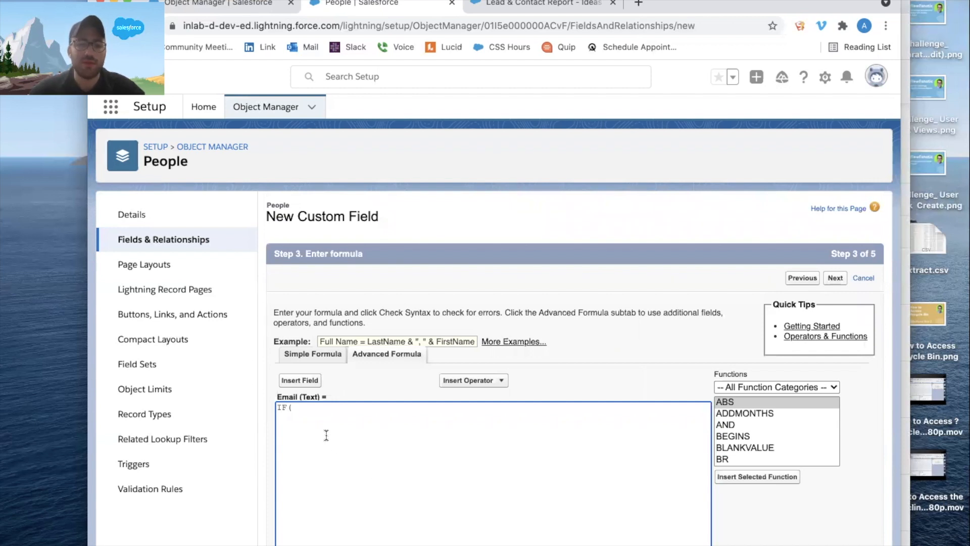
left_click(299, 380)
left_click(422, 419)
left_click(515, 402)
left_click(296, 407)
type("ISBLANK(")
left_click(374, 407)
type(")")
Insert the related contact's email field, Contact__r.Email, as the true result of the Email formula.
left_click(299, 379)
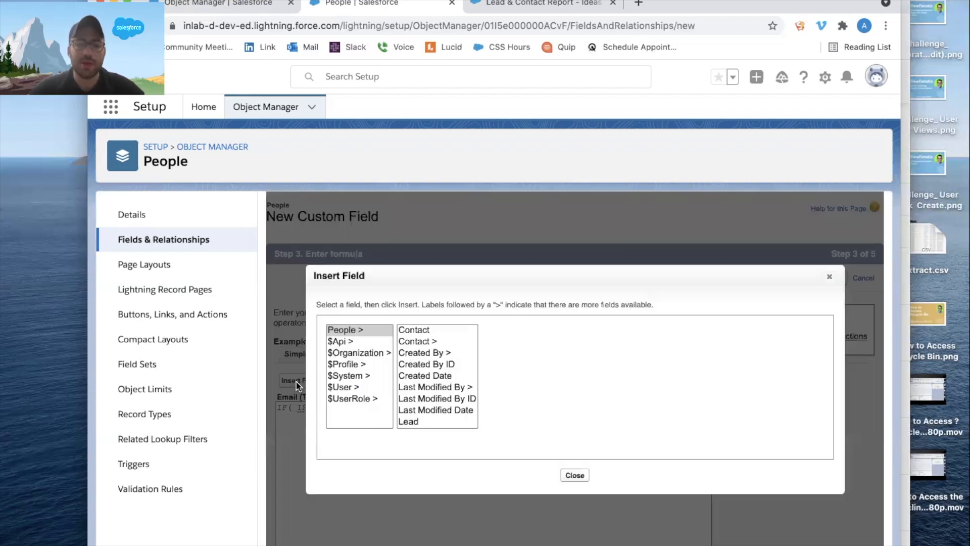
scroll(436, 362, "down", 2)
scroll(434, 343, "up", 2)
left_click(435, 340)
left_click(532, 374)
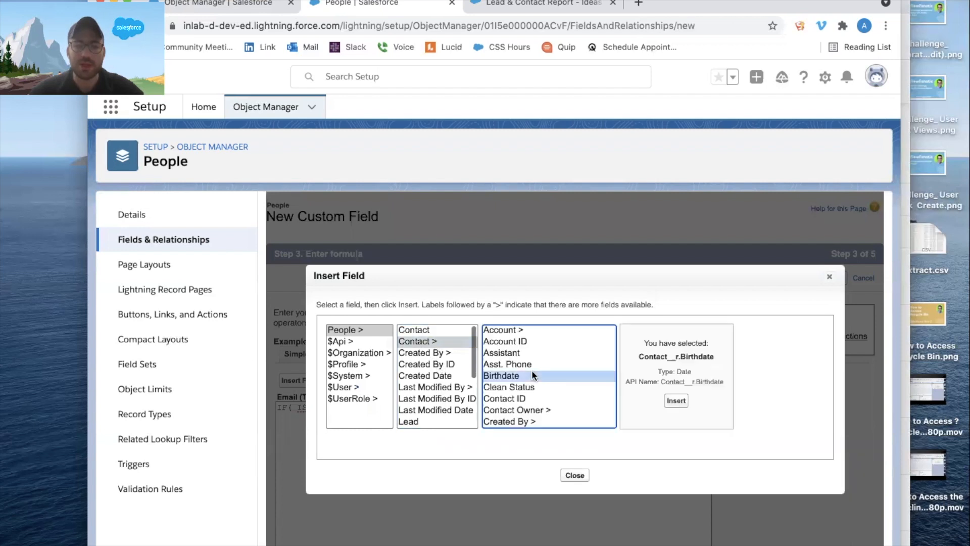
key("e")
left_click(673, 399)
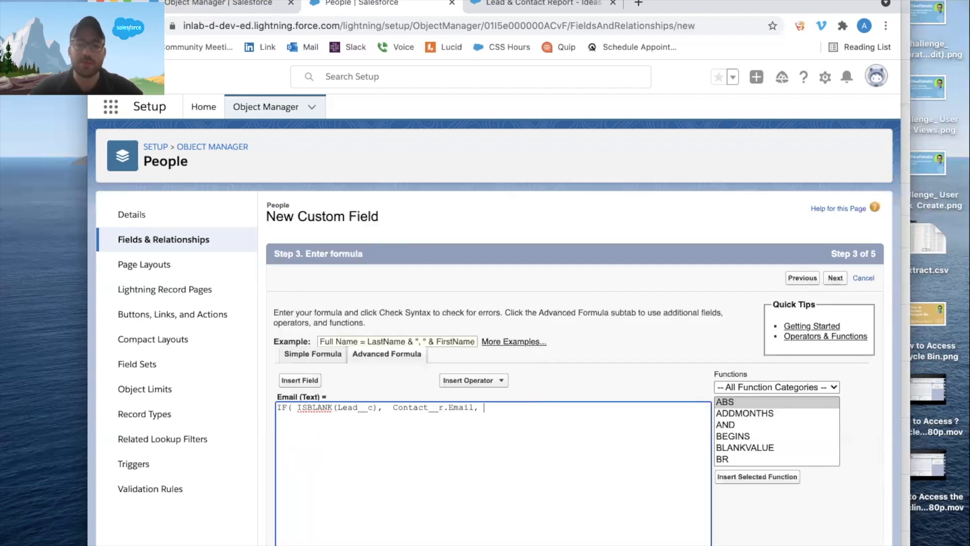
Insert the related lead's email field, Lead__r.Email, as the false result and close the Email formula's parenthesis.
left_click(299, 380)
scroll(437, 374, "down", 2)
left_click(434, 386)
key("e")
left_click(643, 402)
key("BackSpace")
type(")")
Remove the extra spaces before ISBLANK and before Contact__r.Email in the Email formula.
left_click(298, 407)
key("BackSpace")
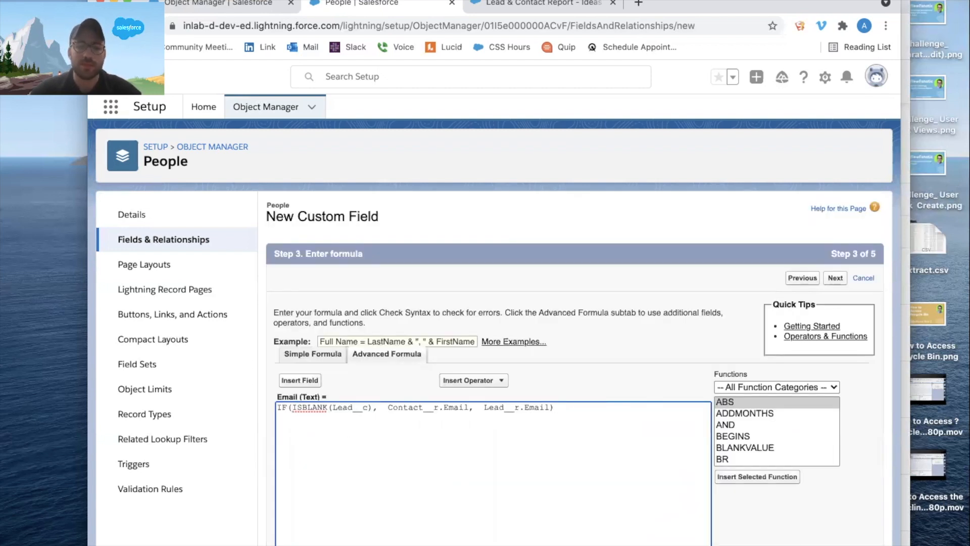
left_click(388, 407)
key("BackSpace")
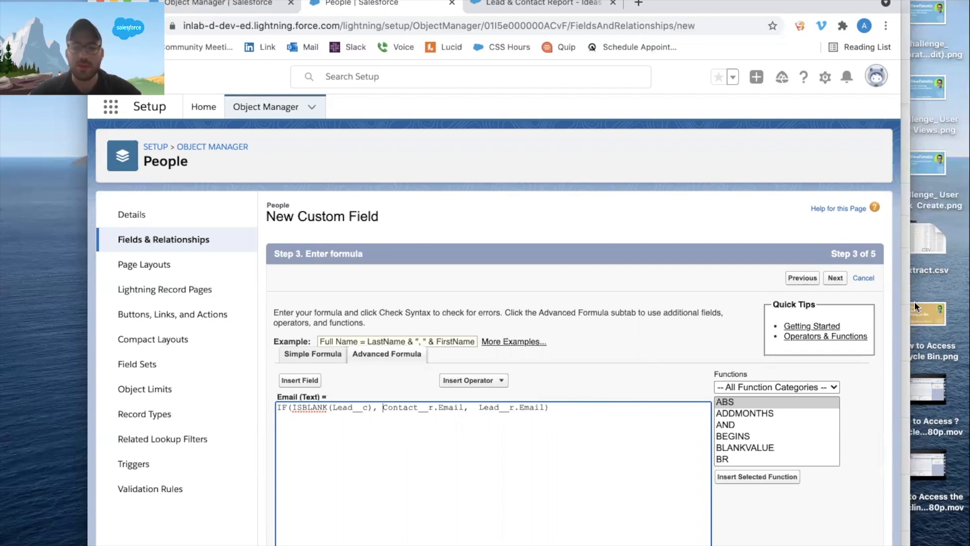
Accept the Email formula, keep the default field-level security and People Layout assignment, and save the field.
left_click(837, 277)
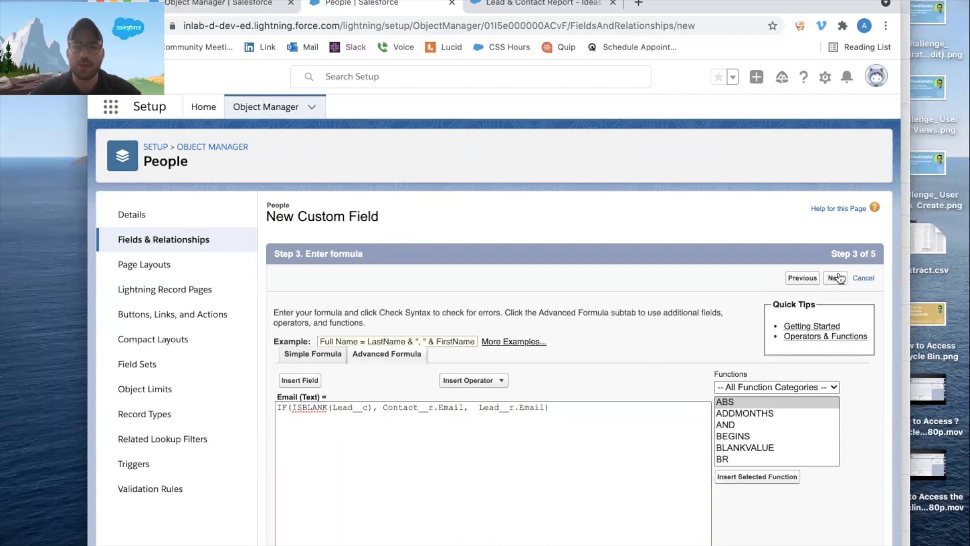
left_click(838, 278)
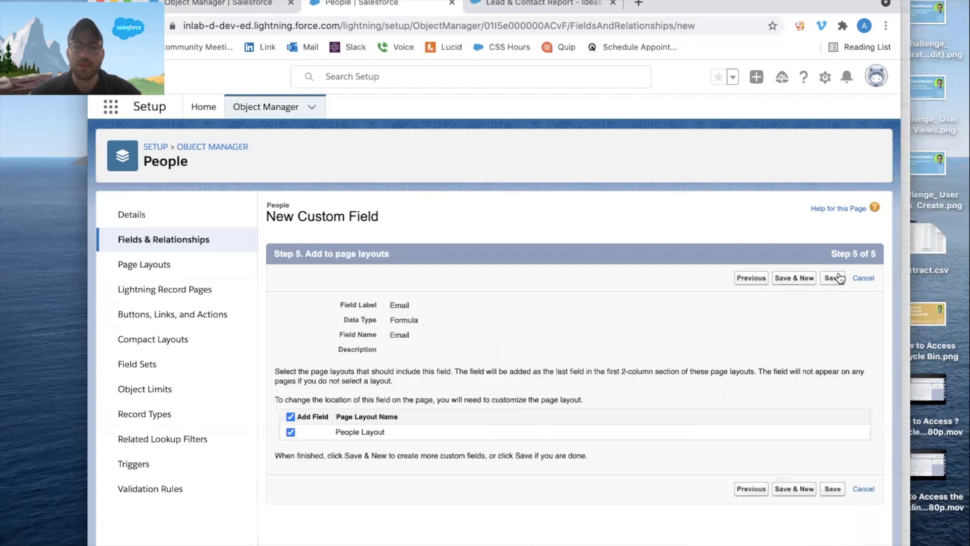
left_click(833, 277)
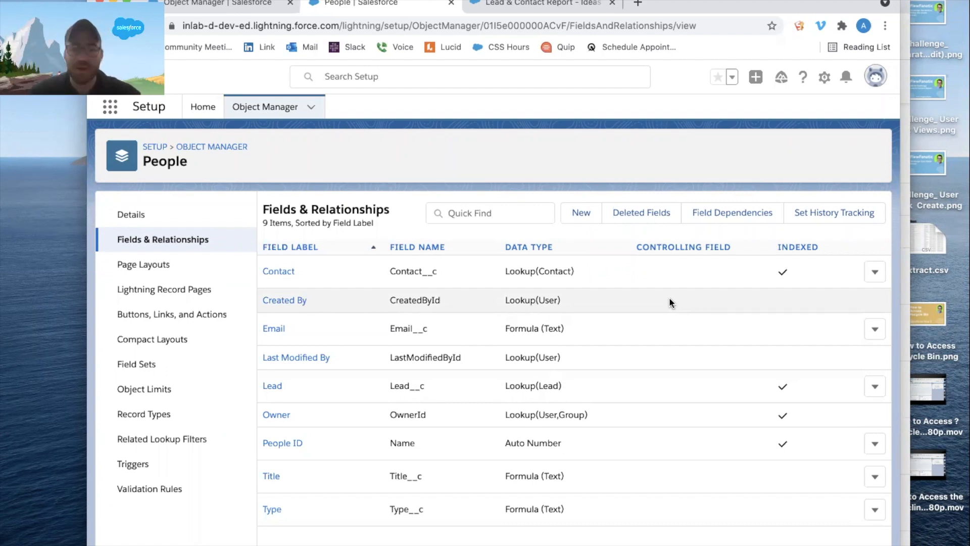
Start another formula field on People labelled Name with return type Text, and continue to the formula entry.
left_click(582, 213)
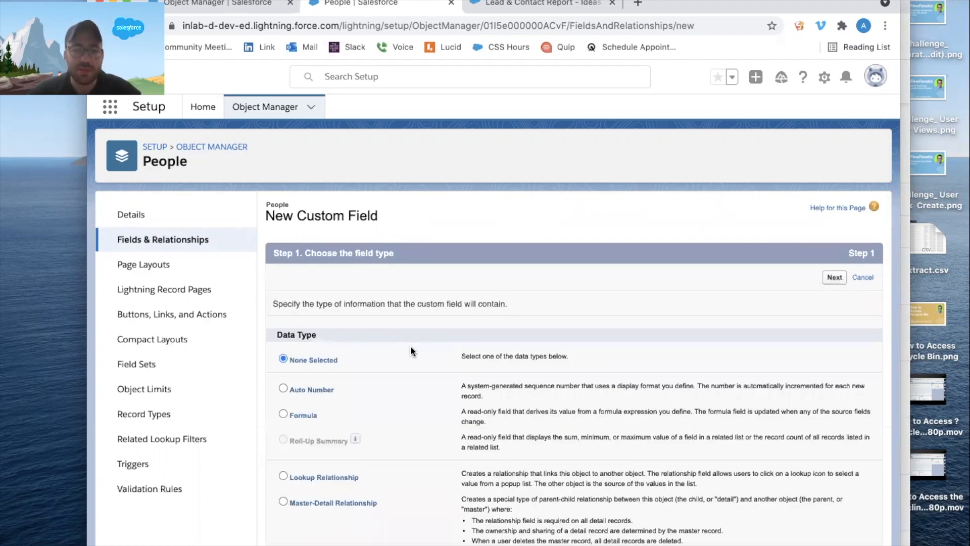
left_click(303, 407)
left_click(834, 269)
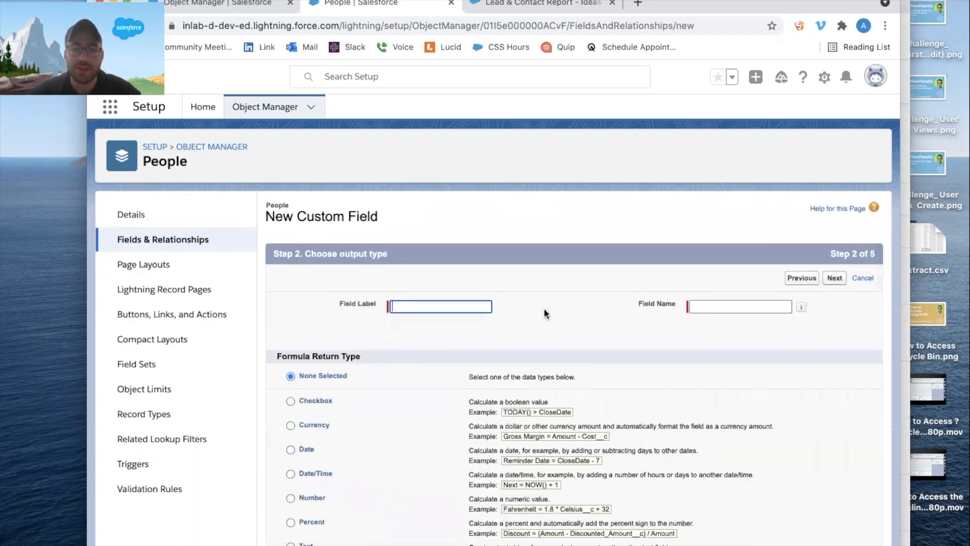
type("Name")
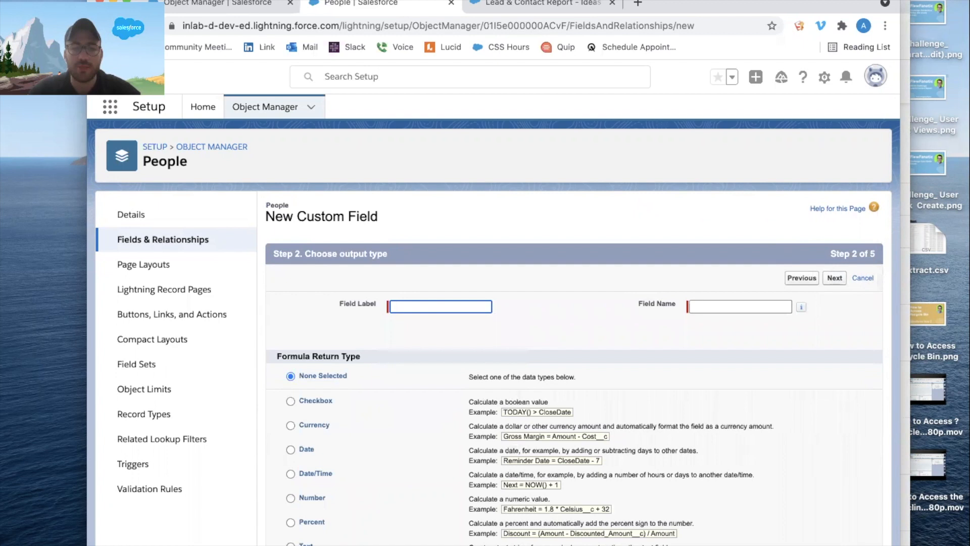
key("Tab")
scroll(801, 307, "down", 2)
left_click(305, 484)
left_click(835, 218)
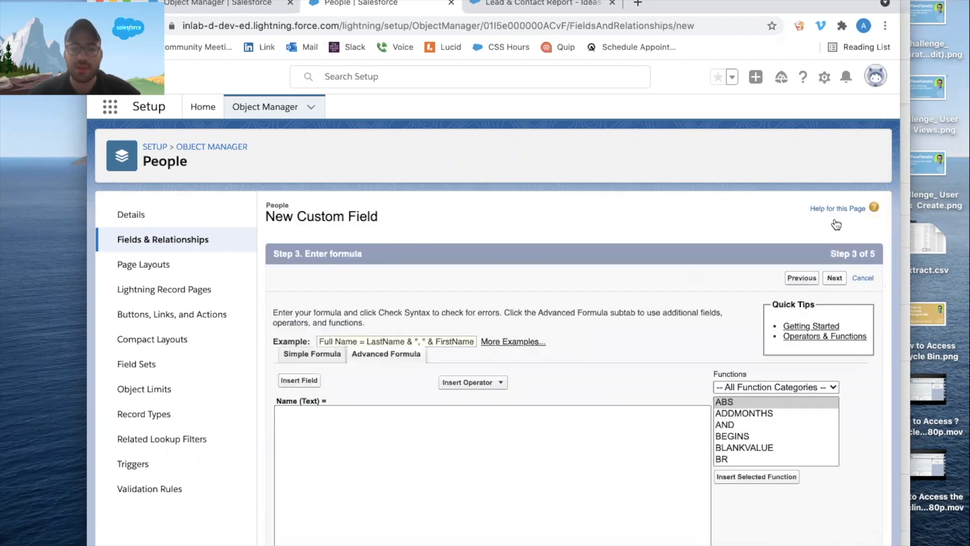
Begin the Name formula with IF( and insert the People object's Lead lookup field, Lead__c.
type("IF(")
left_click(290, 379)
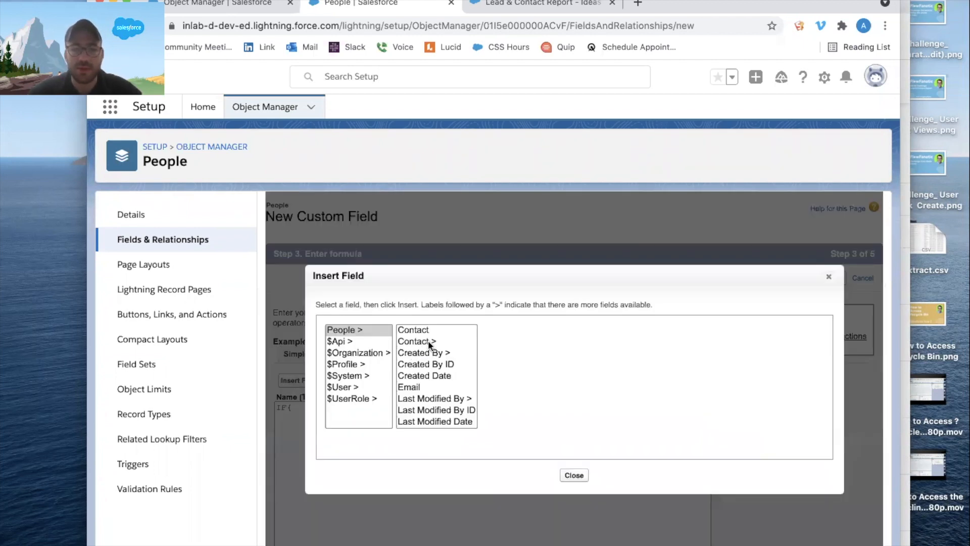
left_click(429, 374)
type("le")
left_click(518, 400)
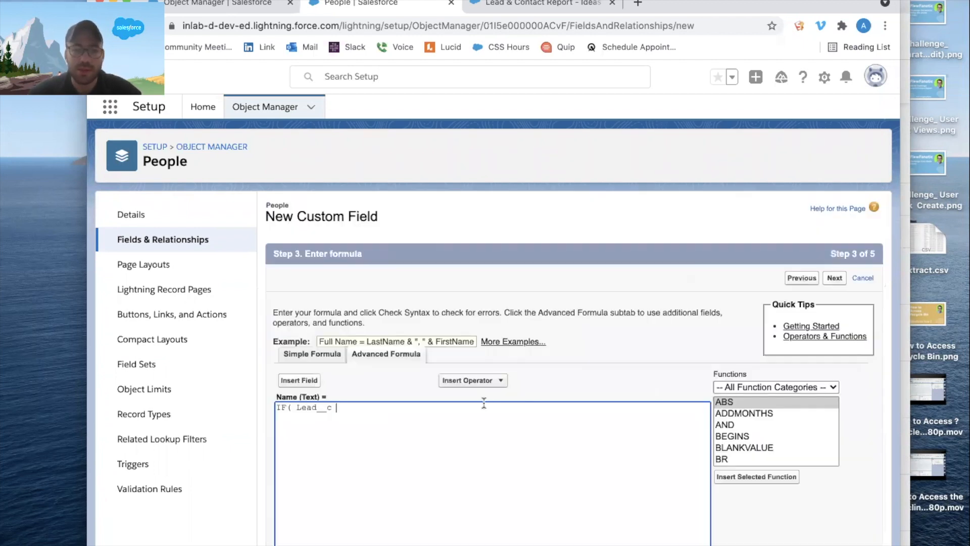
Wrap Lead__c in ISBLANK( ), remove the extra space before it, and add a comma to finish the IF condition.
left_click(296, 407)
type("ISBLANK(")
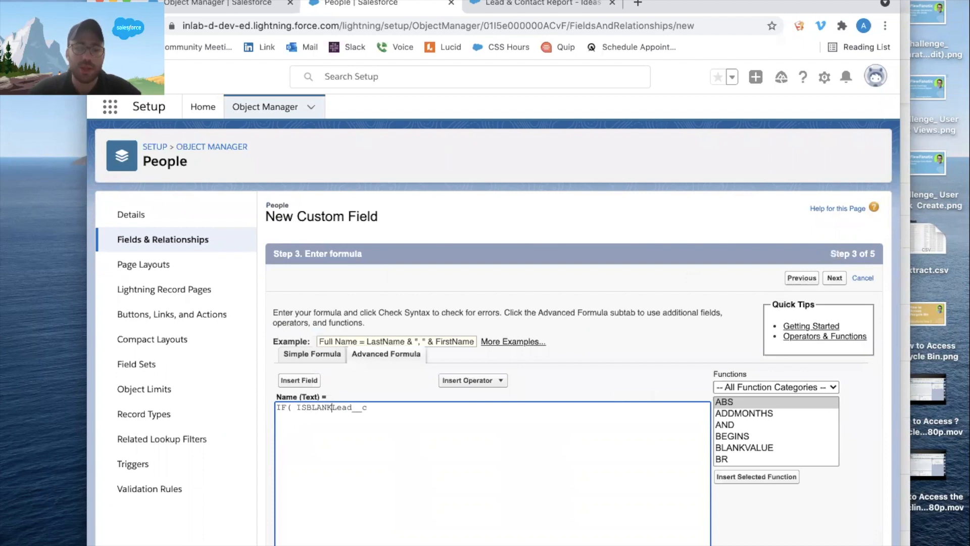
left_click(386, 408)
type(")")
left_click(297, 406)
key("BackSpace")
left_click(388, 407)
type(",")
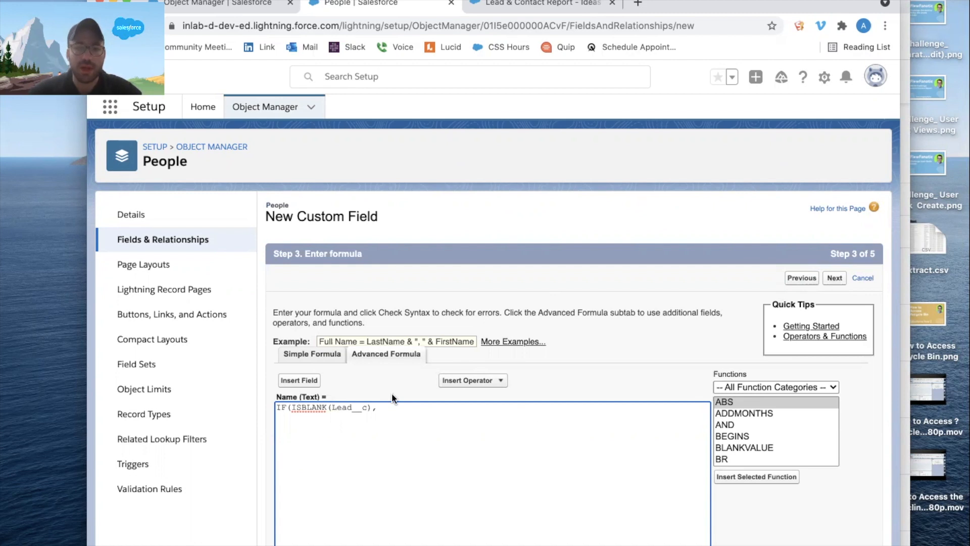
Insert the HYPERLINK function as the true result of the Name formula.
left_click(756, 437)
type("hy")
left_click(777, 475)
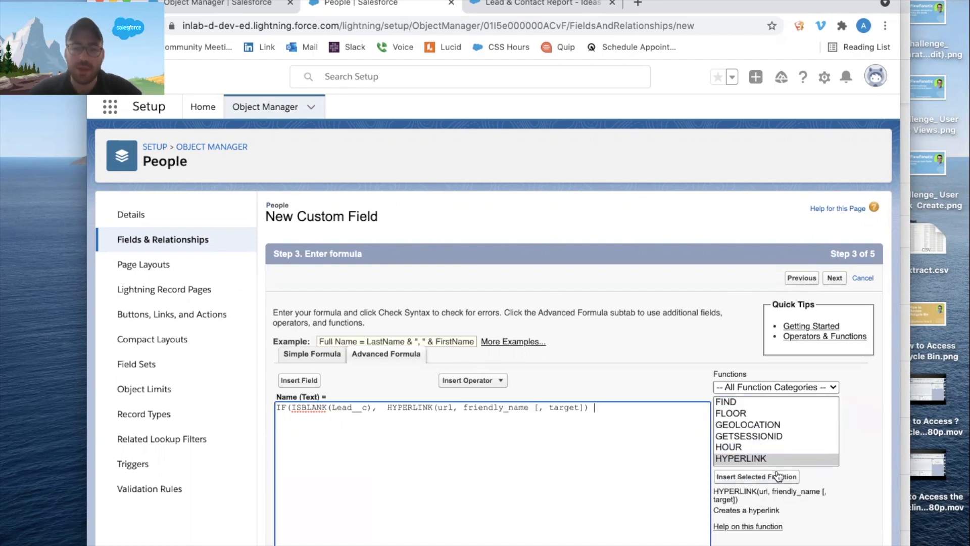
left_click_drag(437, 407, 608, 407)
left_click(612, 440)
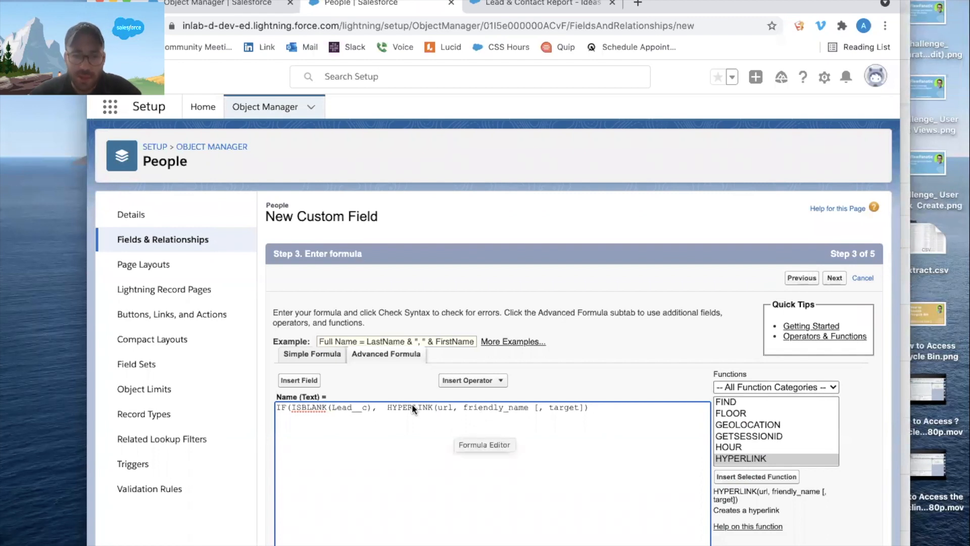
Replace the HYPERLINK url placeholder with '/' + and the Contact lookup field, Contact__c.
left_click_drag(436, 407, 449, 407)
type("'/'")
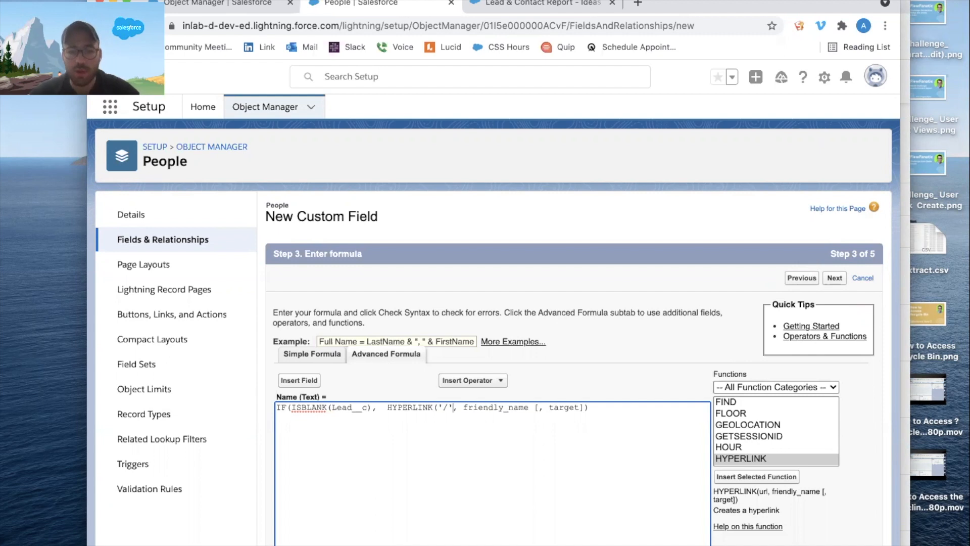
type(" +")
left_click(310, 383)
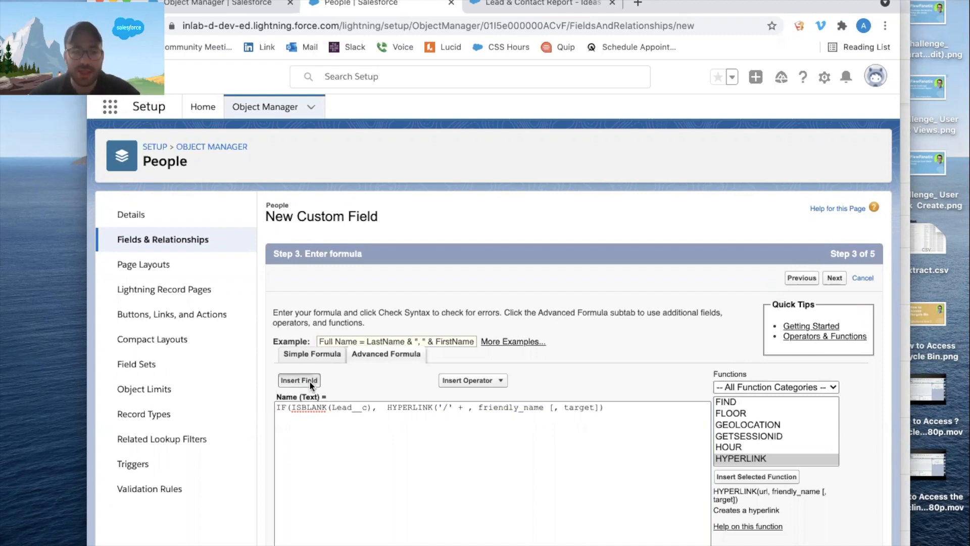
left_click(436, 331)
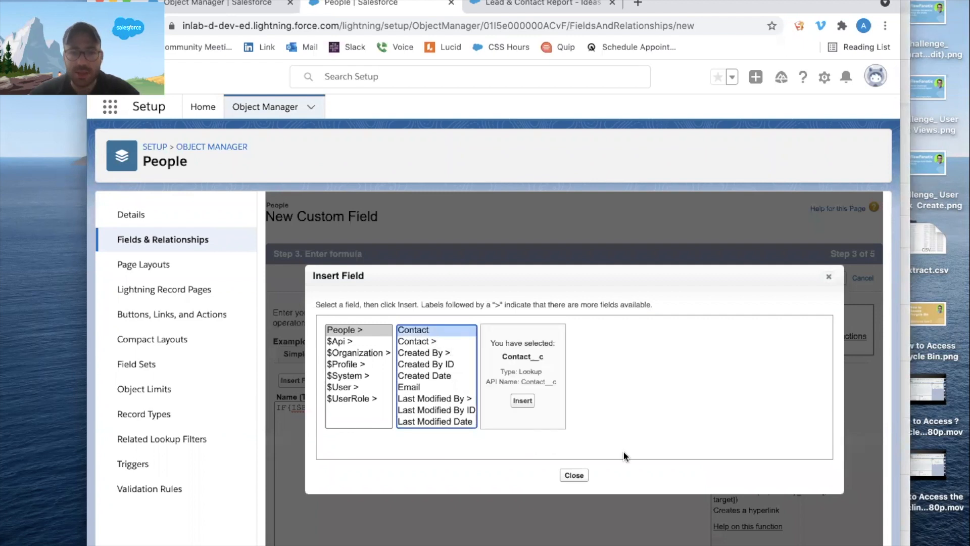
left_click(523, 400)
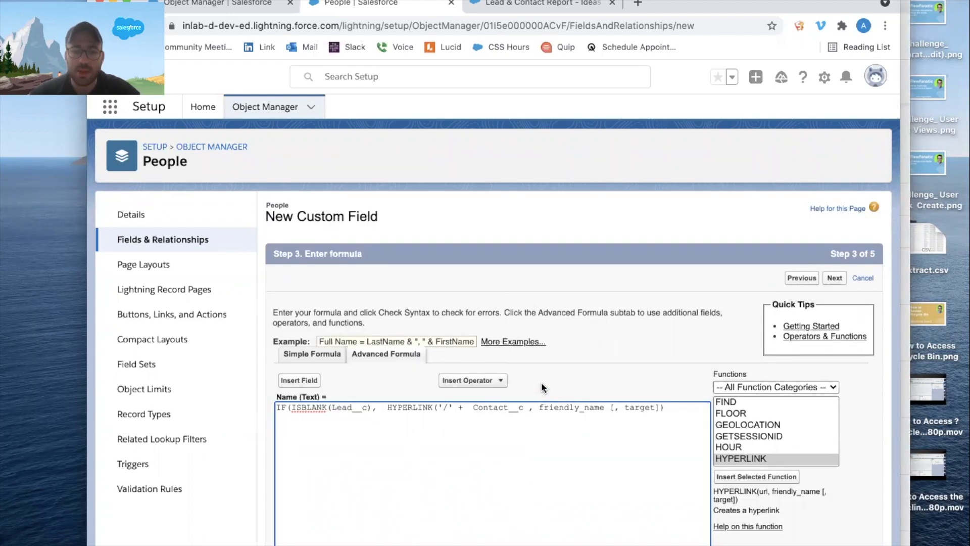
Delete Contact__c and its comma from the hyperlink address and insert the Contact lookup field again.
left_click(533, 406)
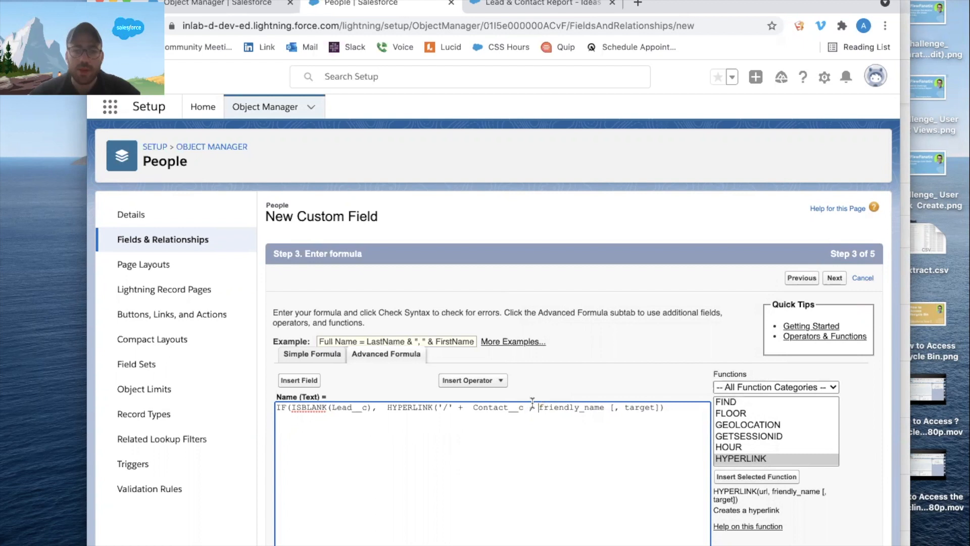
left_click_drag(532, 407, 469, 407)
key("BackSpace")
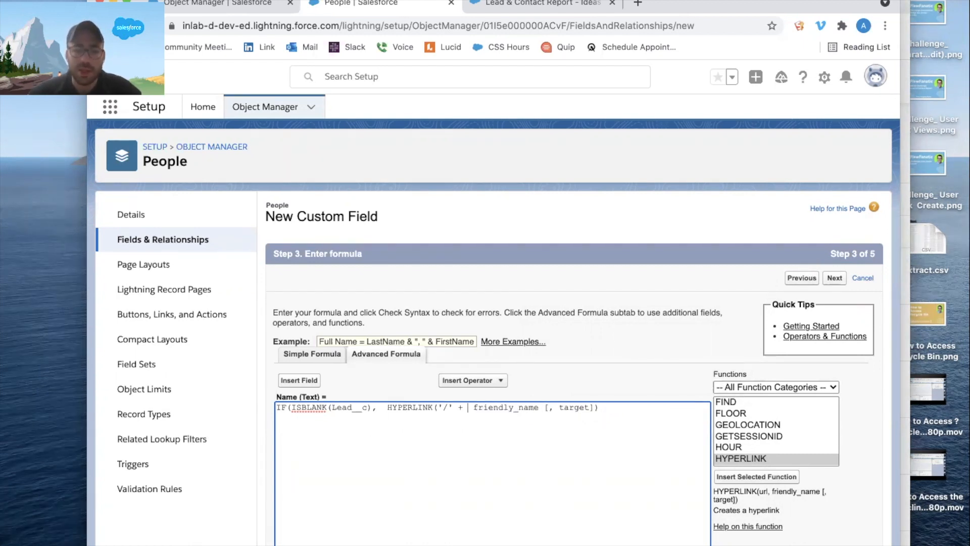
left_click(303, 381)
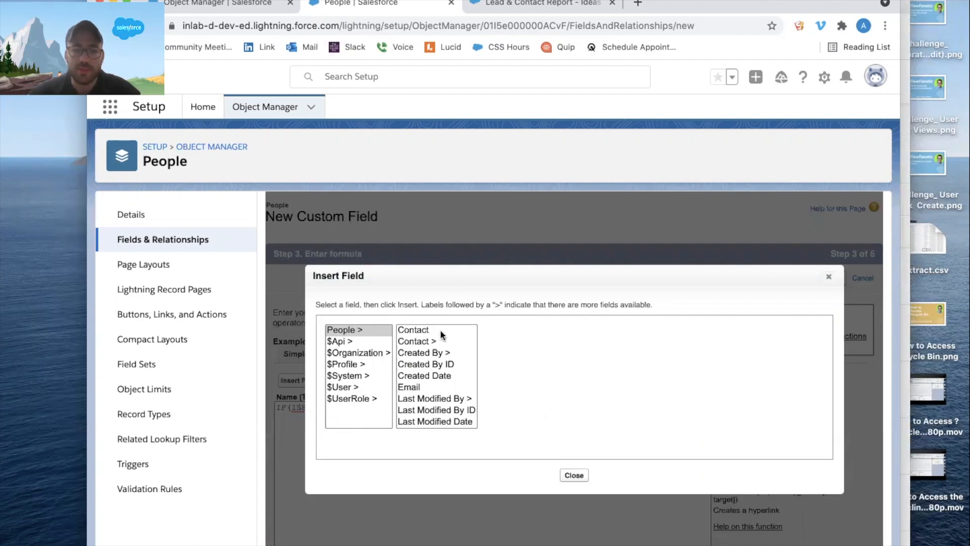
left_click(441, 329)
left_click(523, 397)
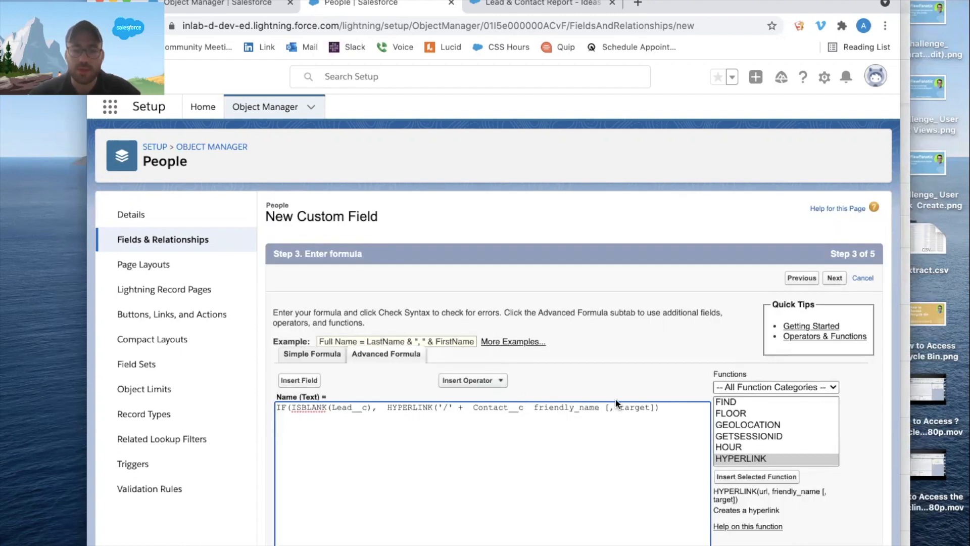
Replace the friendly_name and target placeholders with a comma and the related contact's first name, Contact__r.FirstName, followed by + " ".
left_click_drag(528, 407, 660, 407)
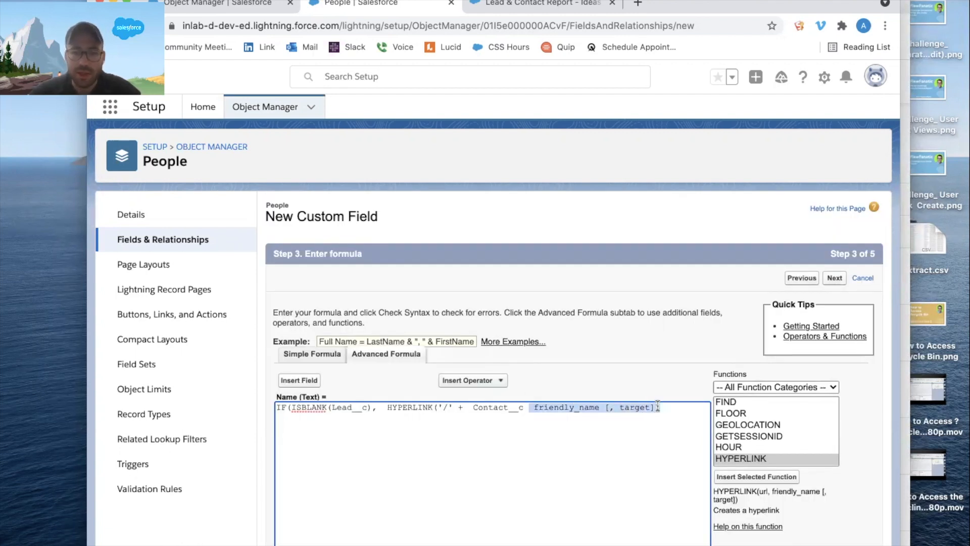
key("BackSpace")
type(",")
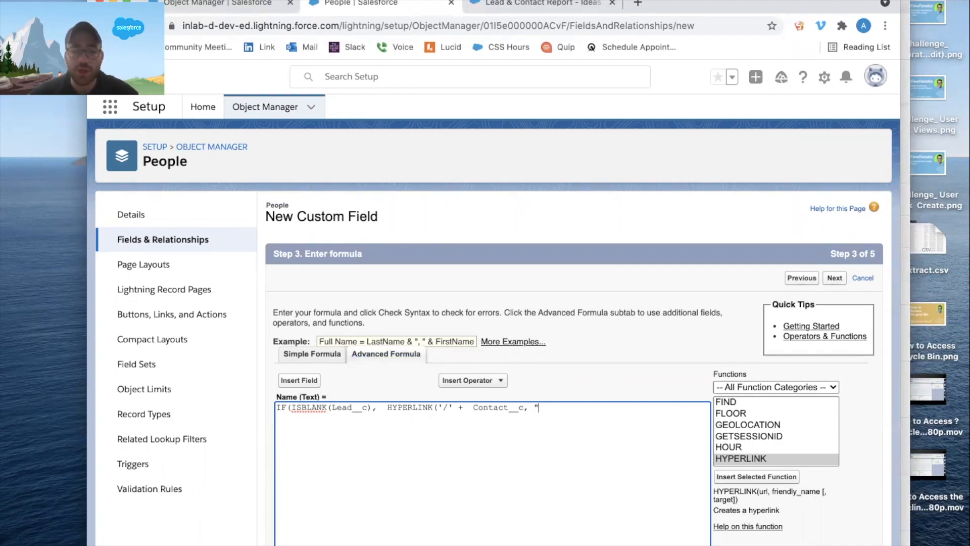
left_click(302, 379)
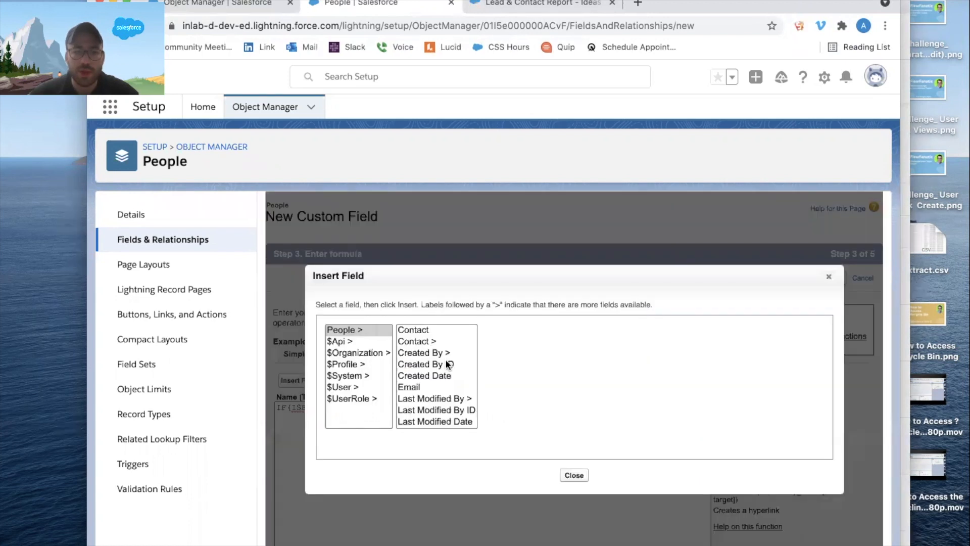
left_click(450, 341)
scroll(545, 378, "down", 4)
left_click(505, 420)
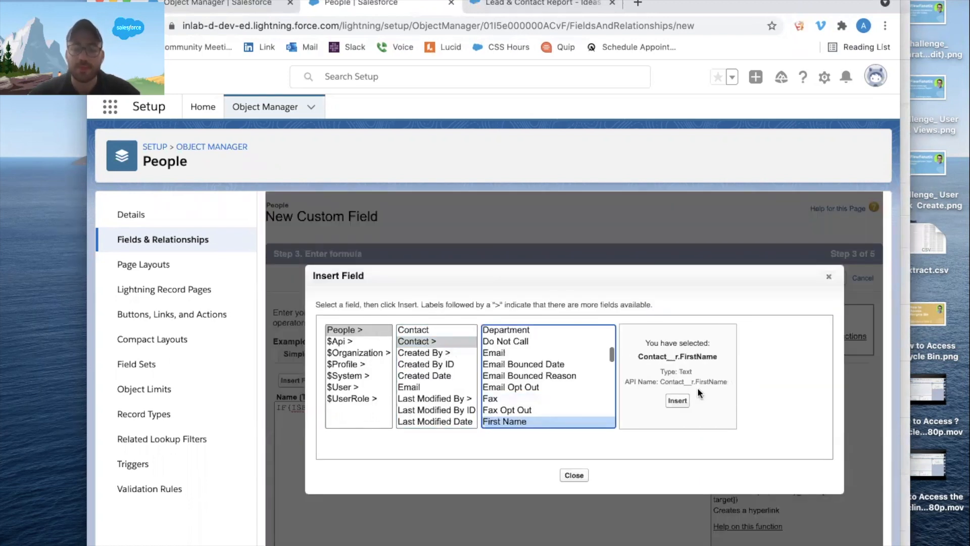
left_click(678, 402)
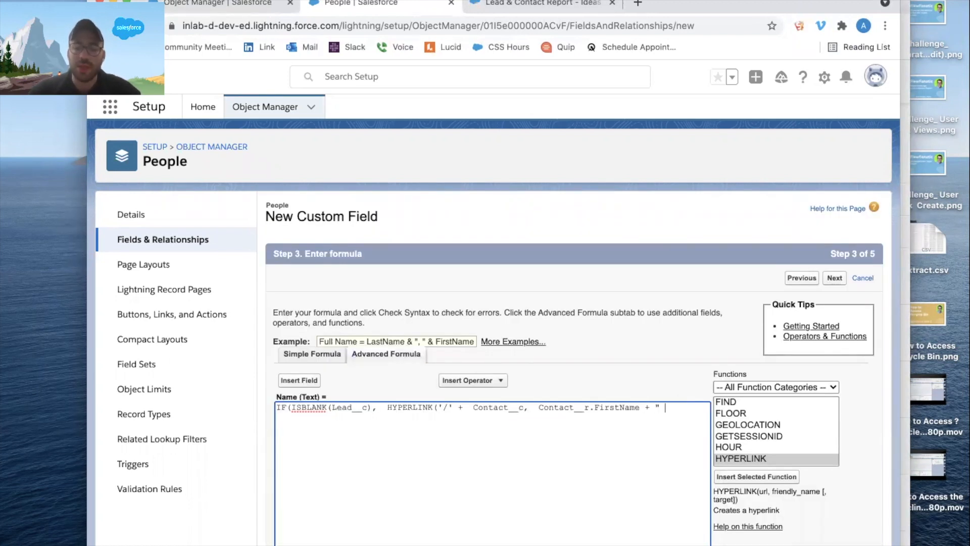
Append the related contact's last name, Contact__r.LastName, to the link text and close the HYPERLINK with a parenthesis and comma.
left_click(298, 380)
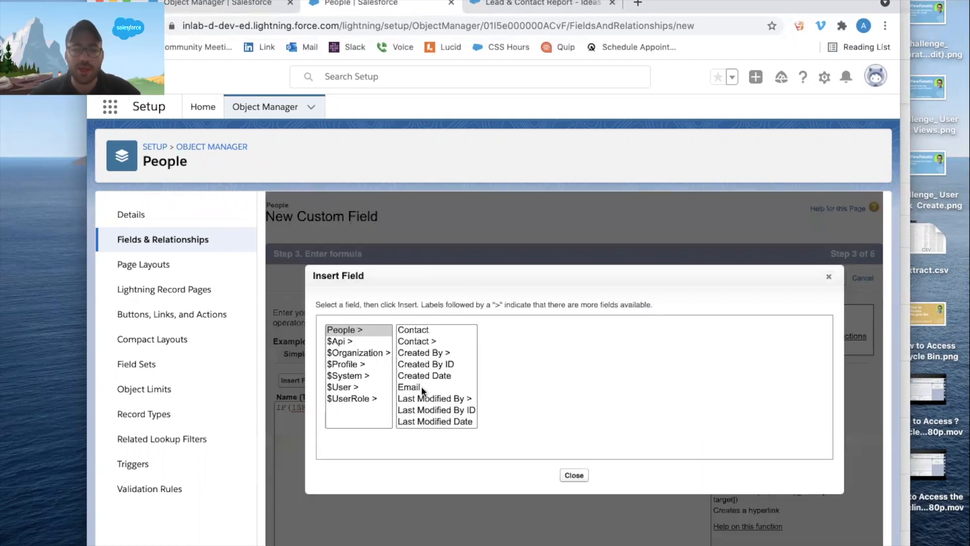
left_click(433, 341)
left_click(511, 376)
type("last")
scroll(553, 366, "down", 2)
scroll(553, 367, "up", 1)
scroll(550, 373, "down", 3)
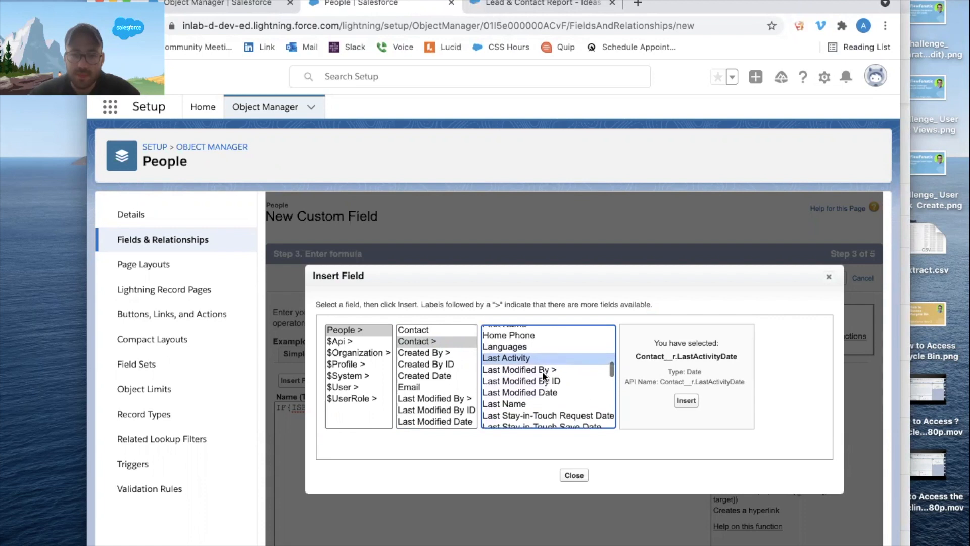
scroll(540, 364, "up", 4)
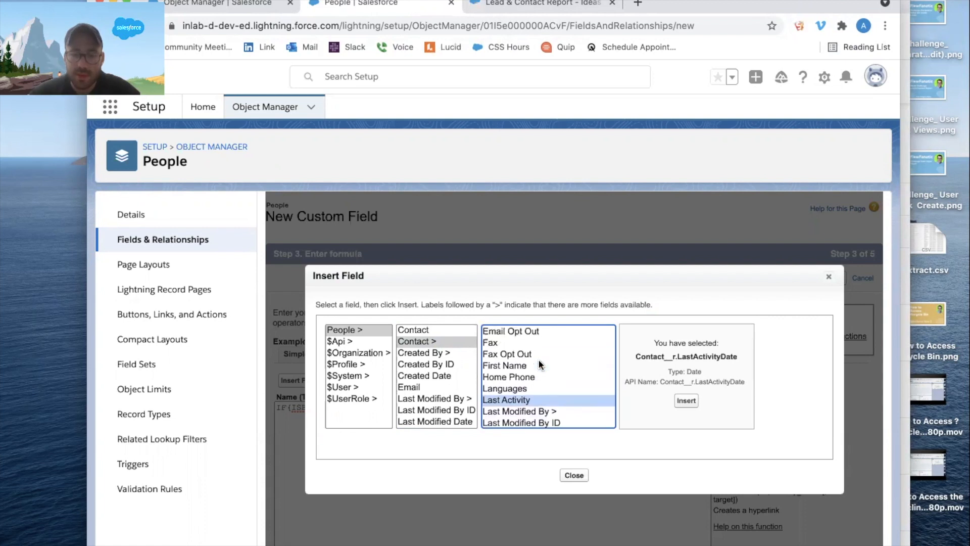
scroll(540, 364, "down", 3)
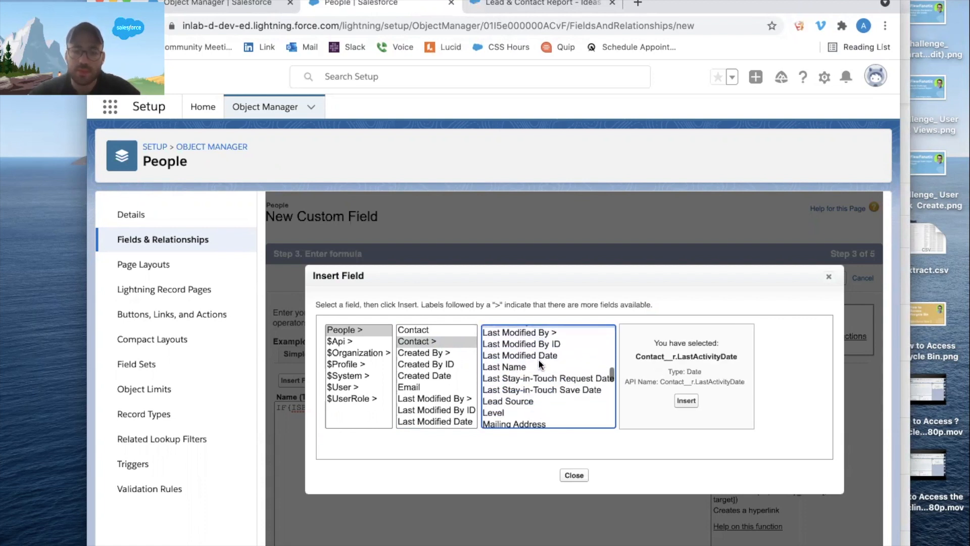
left_click(540, 366)
left_click(685, 400)
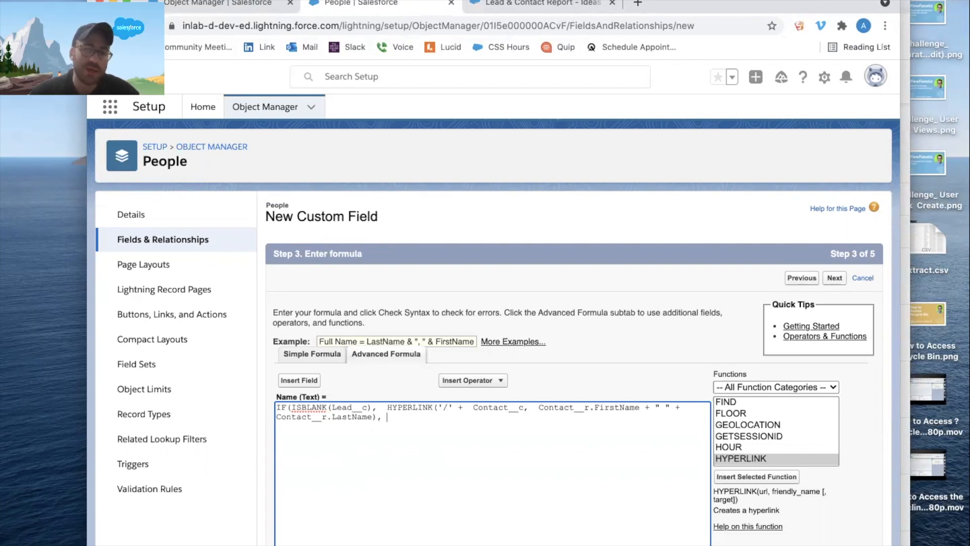
Copy the complete contact HYPERLINK expression and paste it as the IF's false result.
left_click_drag(385, 407, 376, 415)
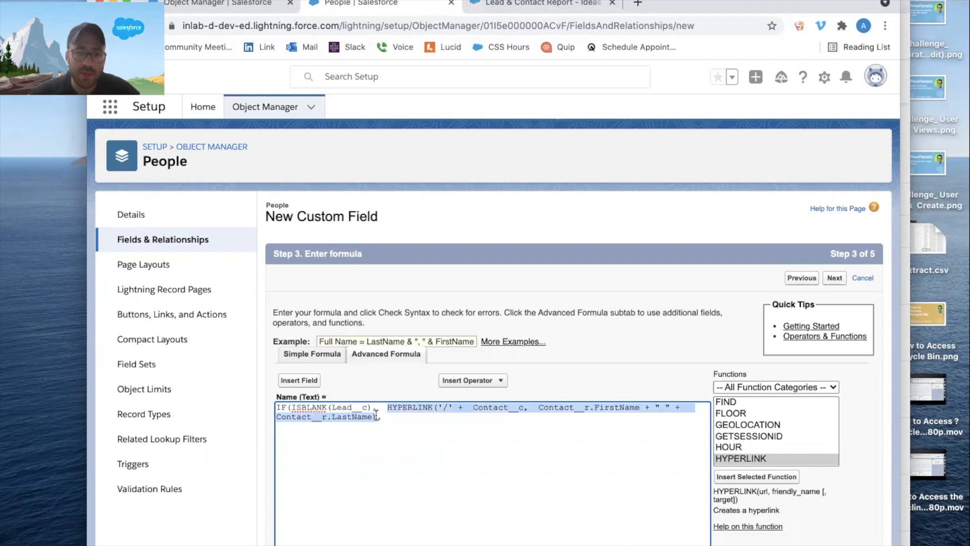
key("super+c")
left_click(461, 417)
key("super+v")
Replace Contact__c in the second HYPERLINK's address with the Lead lookup field, Lead__c.
left_click_drag(529, 414, 482, 415)
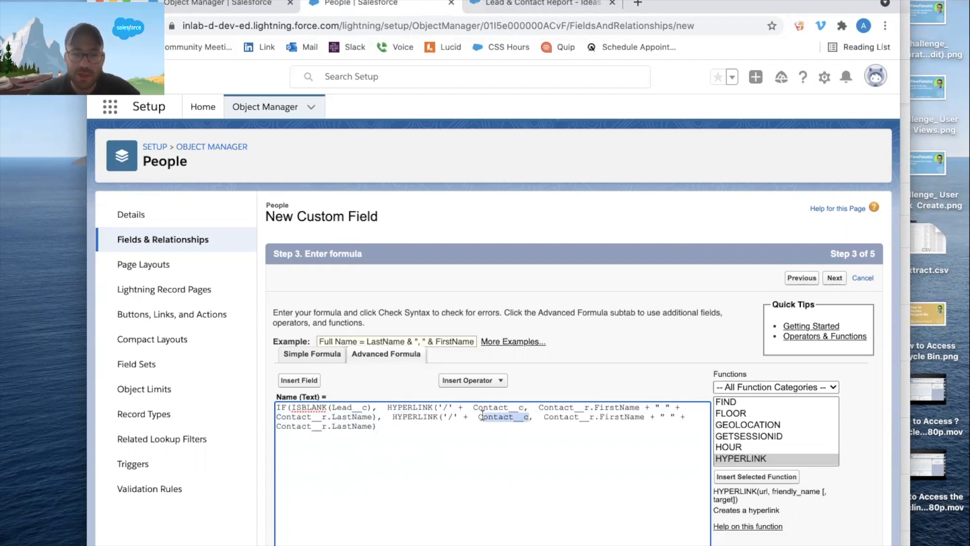
key("BackSpace")
left_click(299, 380)
left_click(414, 426)
left_click(517, 400)
Replace Contact__r.FirstName in the second HYPERLINK with the related lead's first name, Lead__r.FirstName.
left_click_drag(538, 416, 637, 415)
key("BackSpace")
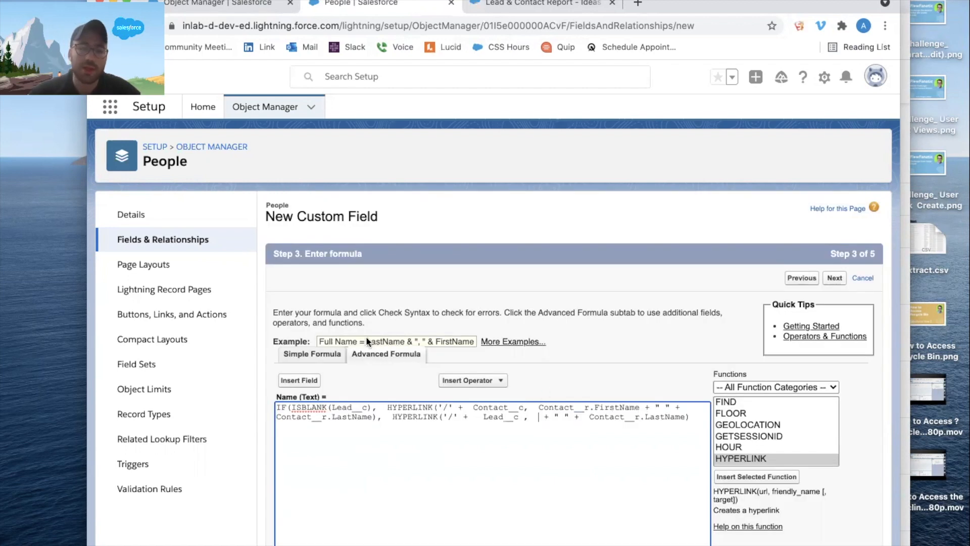
left_click(299, 380)
left_click(450, 420)
scroll(448, 401, "down", 1)
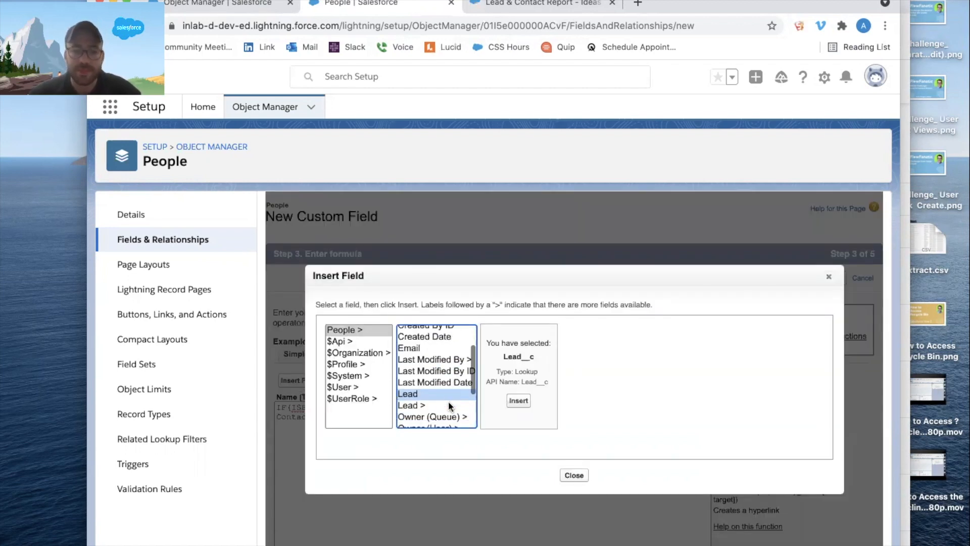
left_click(412, 405)
scroll(520, 360, "down", 3)
left_click(519, 419)
left_click(655, 398)
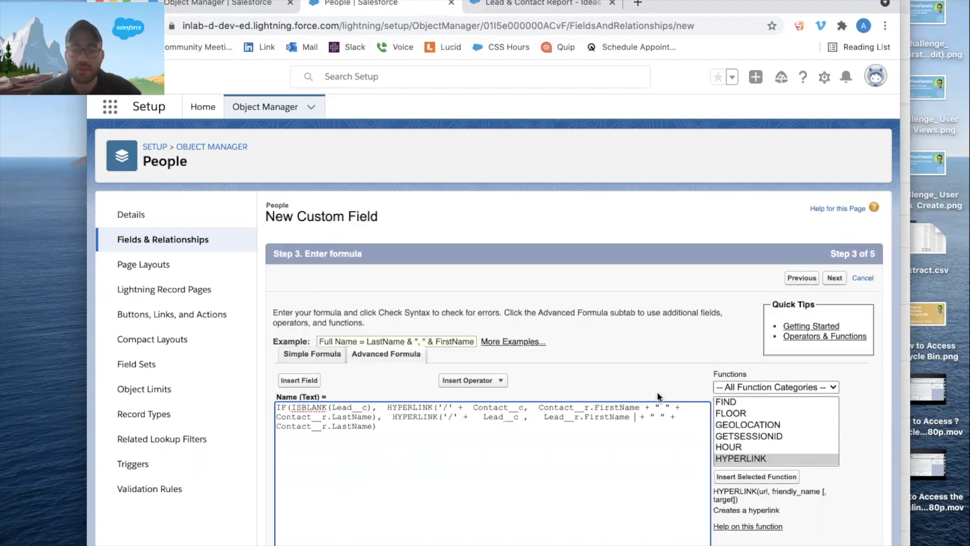
Replace Contact__r.LastName in the second HYPERLINK with the related lead's last name, Lead__r.LastName.
left_click_drag(373, 426, 276, 427)
key("BackSpace")
left_click(299, 380)
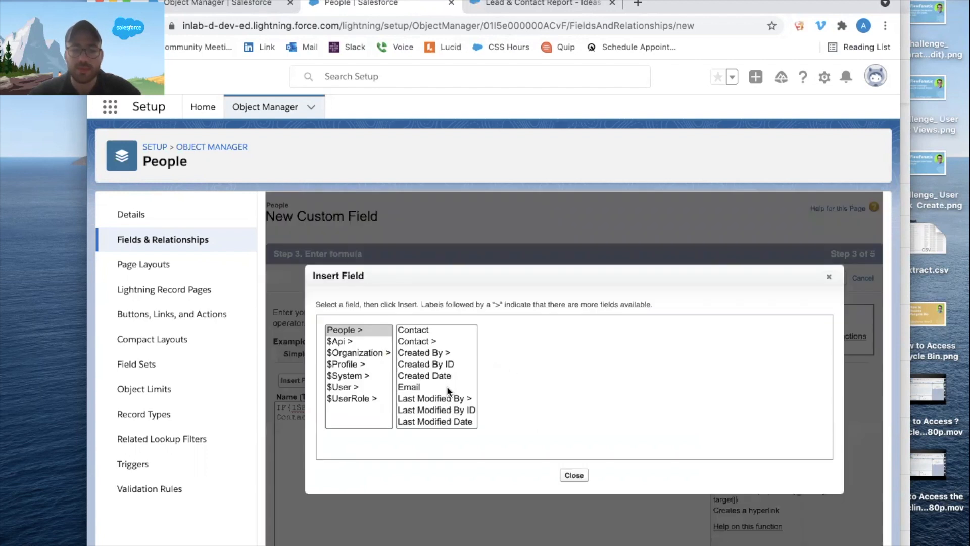
scroll(447, 386, "down", 2)
left_click(437, 379)
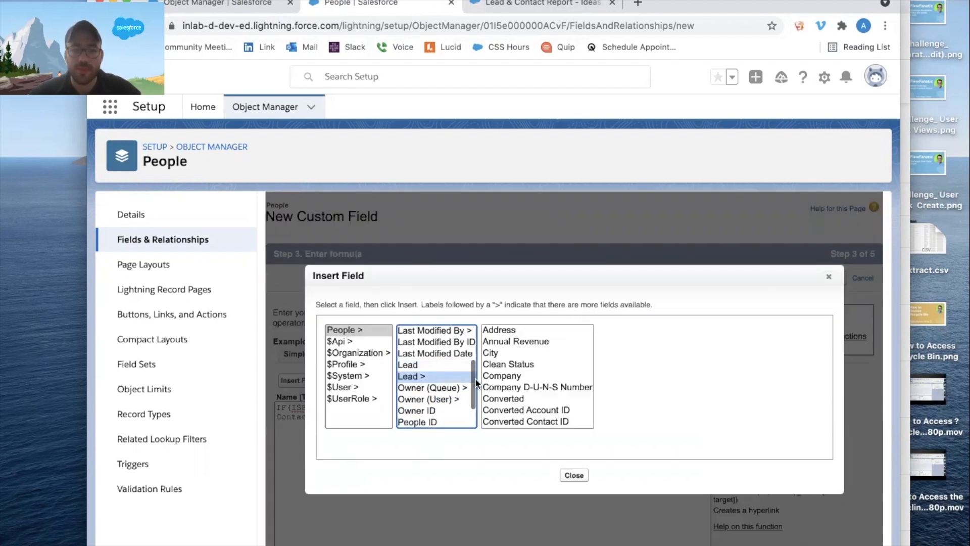
scroll(523, 382, "down", 4)
left_click(522, 382)
scroll(528, 383, "down", 2)
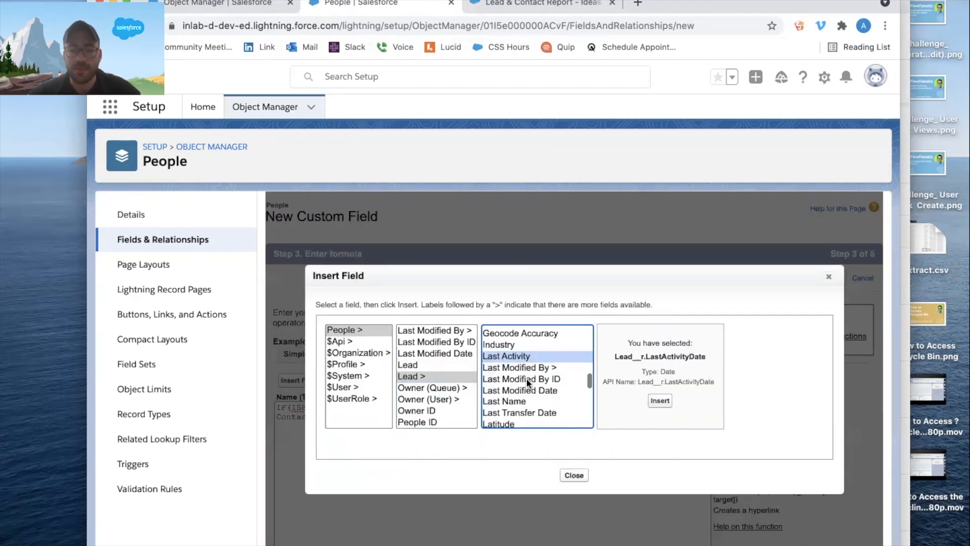
left_click(520, 402)
left_click(657, 401)
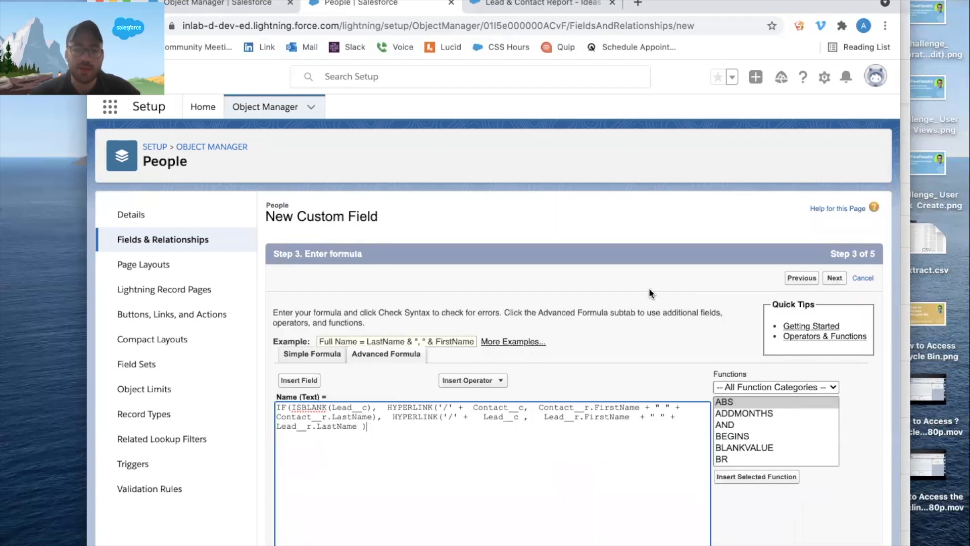
Close the Name formula's IF with a final parenthesis and continue to the field-level security settings.
scroll(648, 293, "down", 4)
scroll(648, 293, "up", 3)
type(")")
left_click(834, 212)
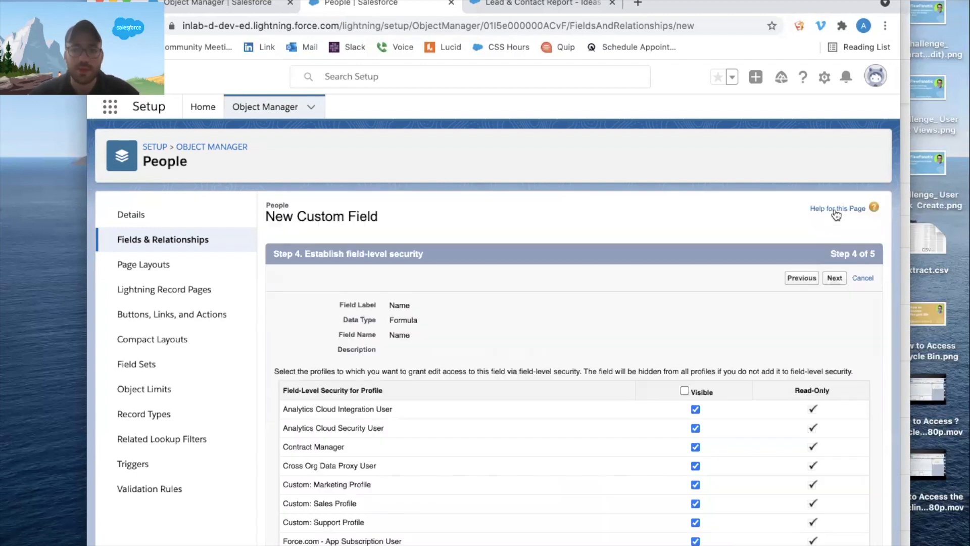
left_click(836, 212)
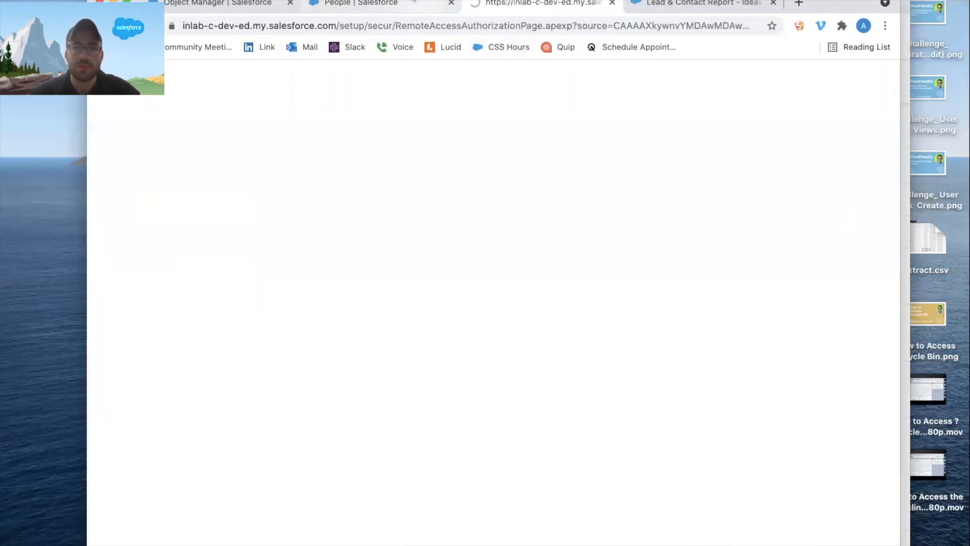
Keep the default field-level security and People Layout placement for the Name formula field and save it.
left_click(409, 6)
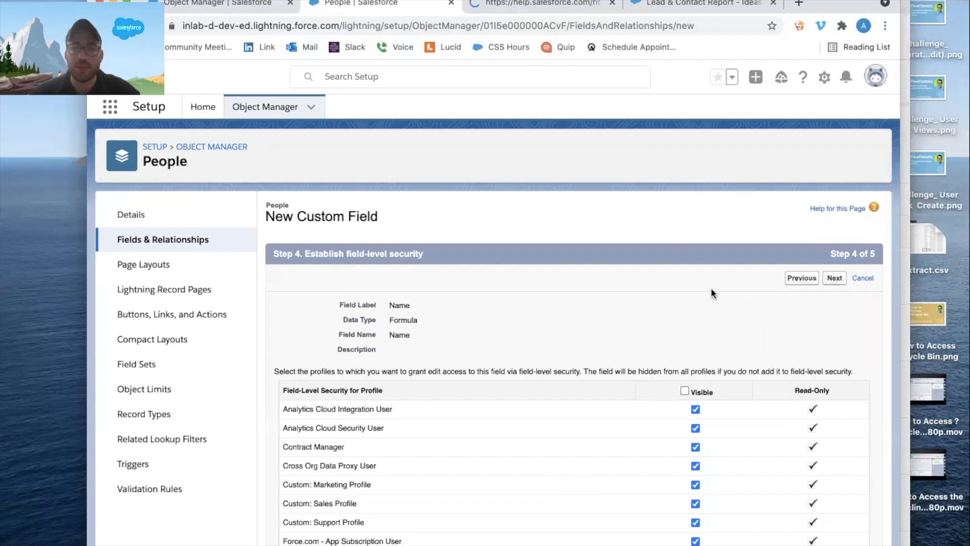
left_click(836, 278)
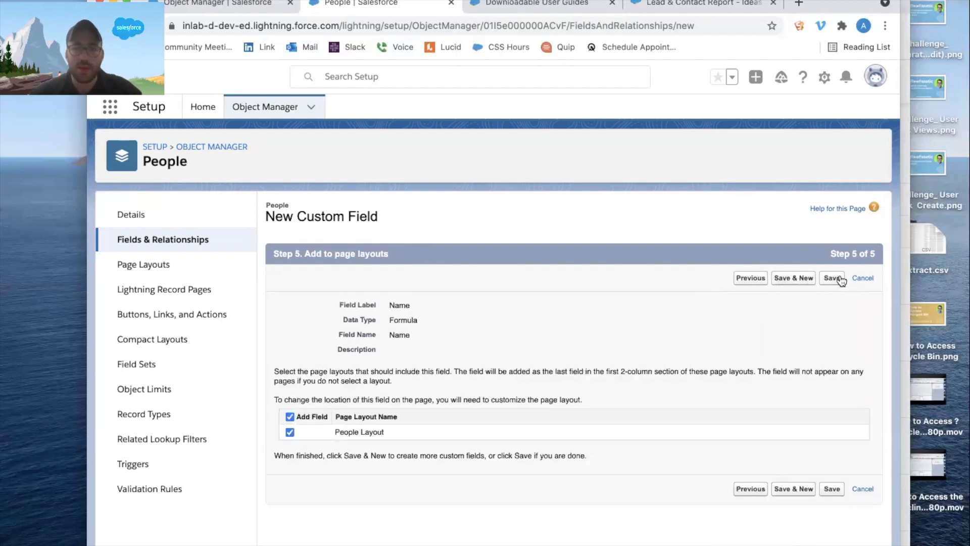
left_click(839, 278)
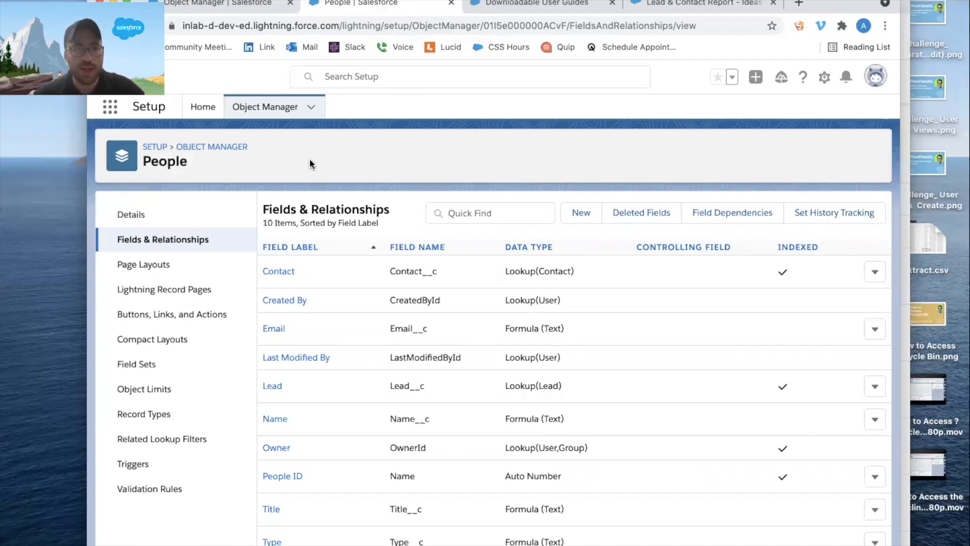
Find the Tabs page in Setup by searching for TAB and open it.
left_click(201, 111)
left_click(185, 144)
type("TAB")
left_click(133, 217)
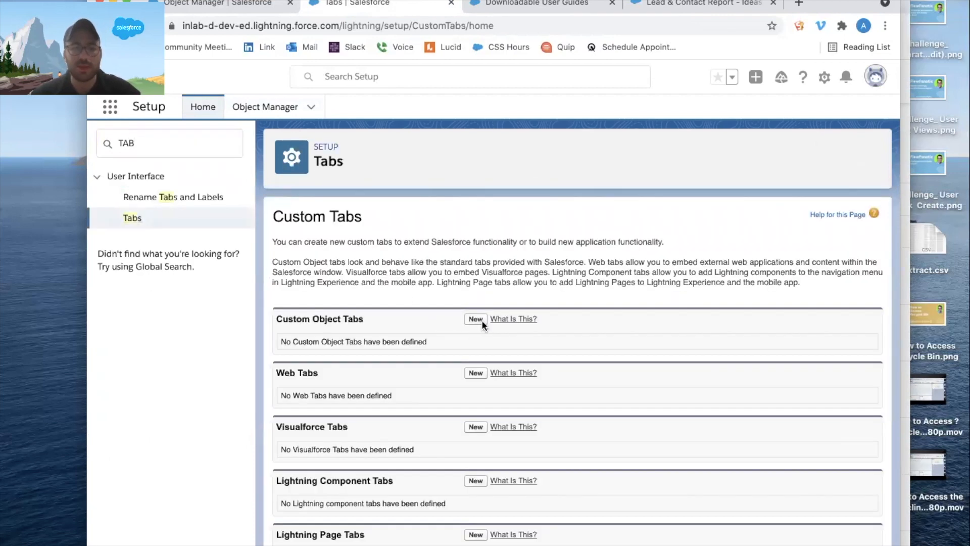
Start a new custom object tab for the People object with the Lightning tab style and continue to the profile settings.
left_click(476, 319)
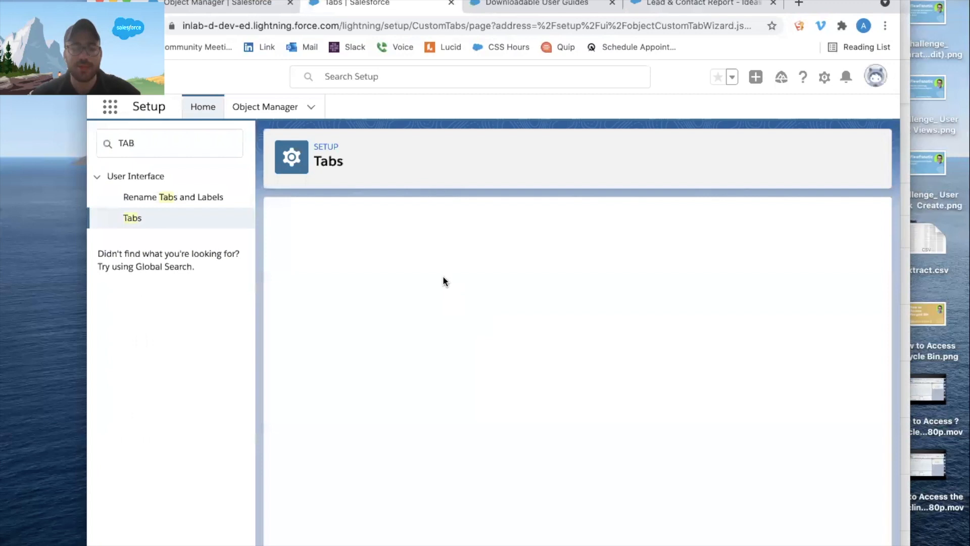
left_click(411, 321)
left_click(412, 344)
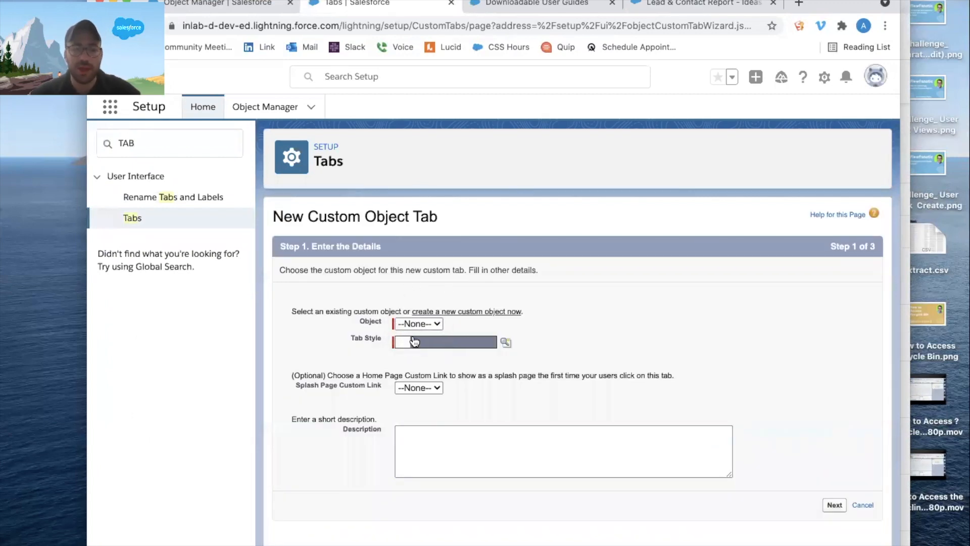
left_click(414, 341)
left_click(417, 305)
left_click(414, 322)
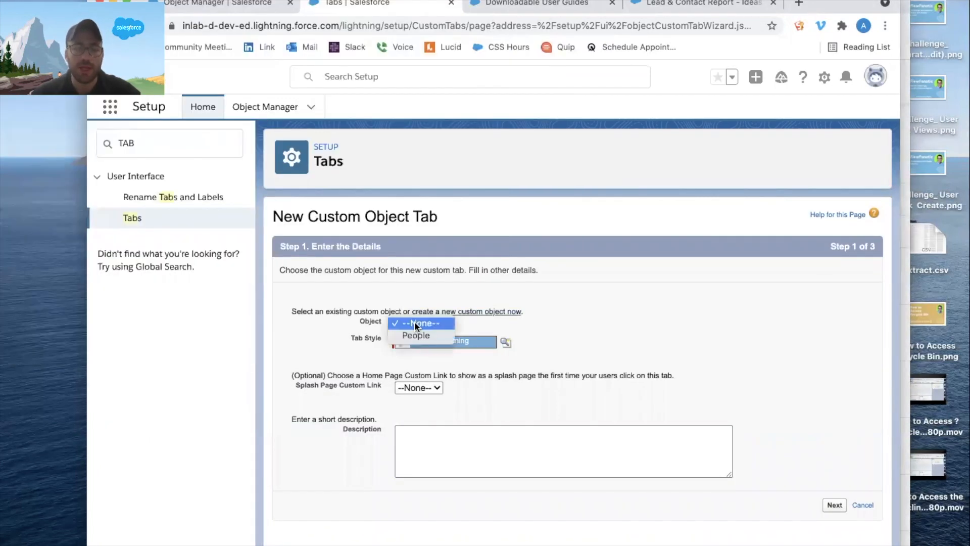
left_click(422, 335)
left_click(834, 506)
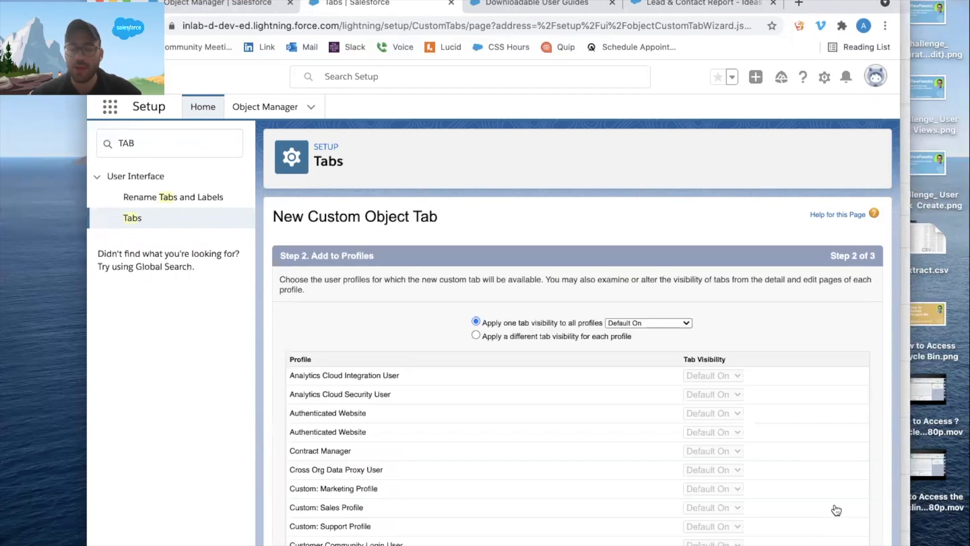
Keep the Default On visibility for all profiles, leave the tab included in all apps and save the People tab.
scroll(832, 514, "down", 10)
left_click(832, 515)
scroll(576, 368, "down", 3)
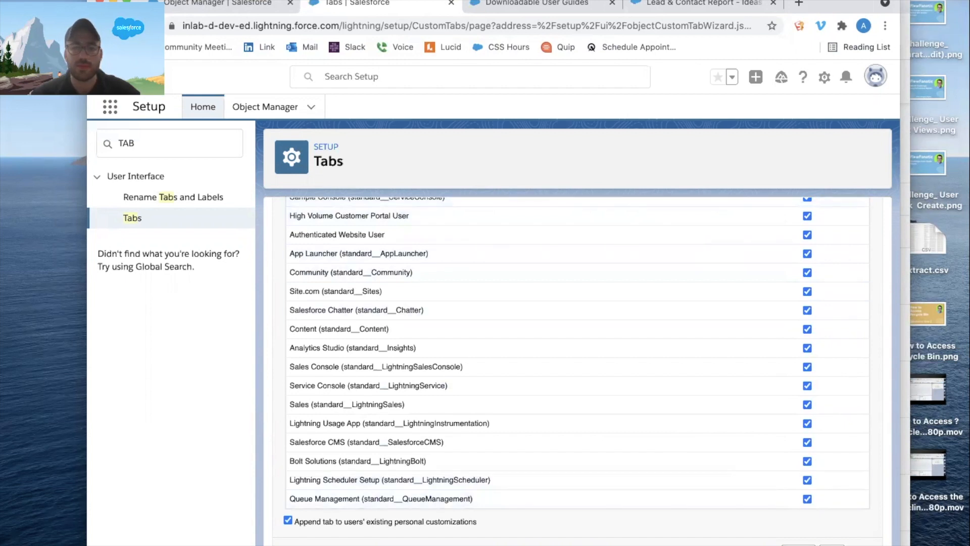
left_click(831, 544)
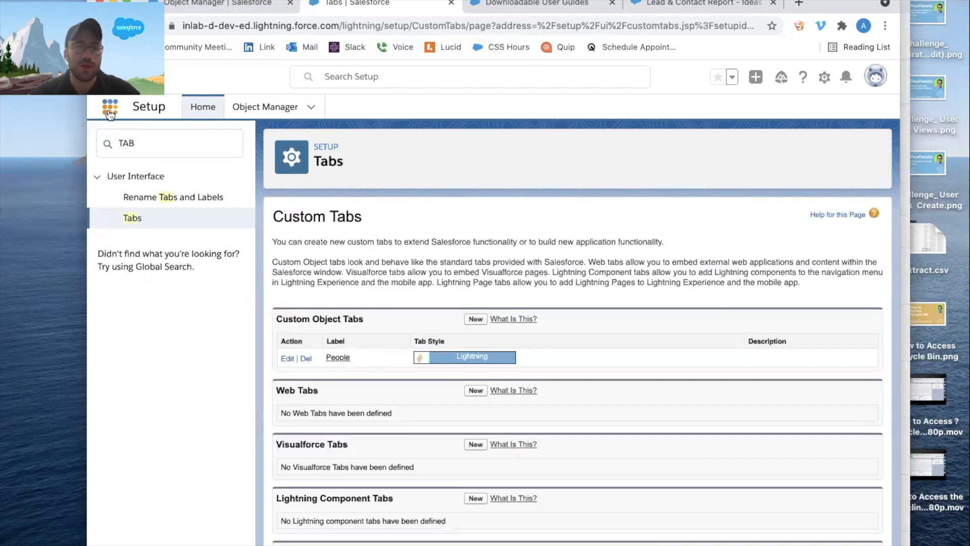
Search the available apps for sales and open the Sales app.
left_click(110, 112)
type("sales")
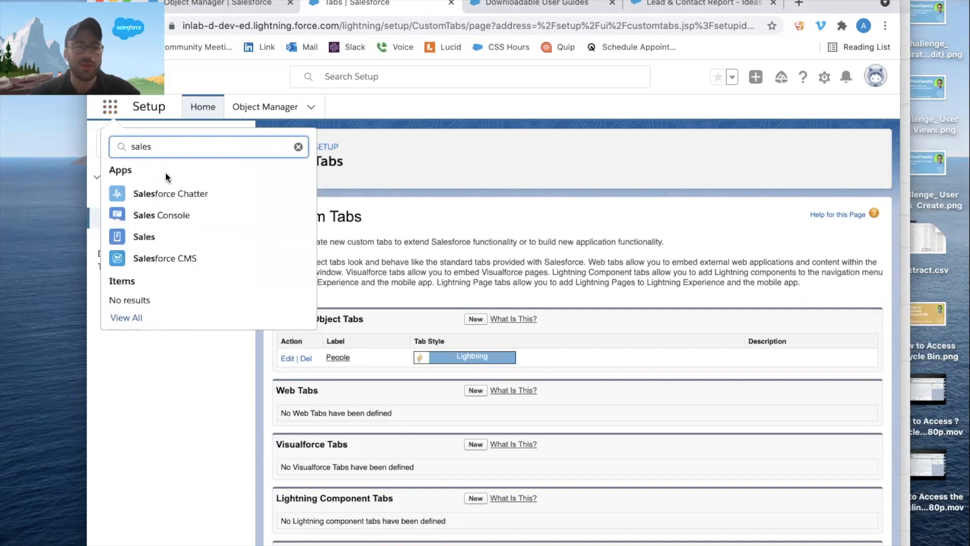
left_click(144, 237)
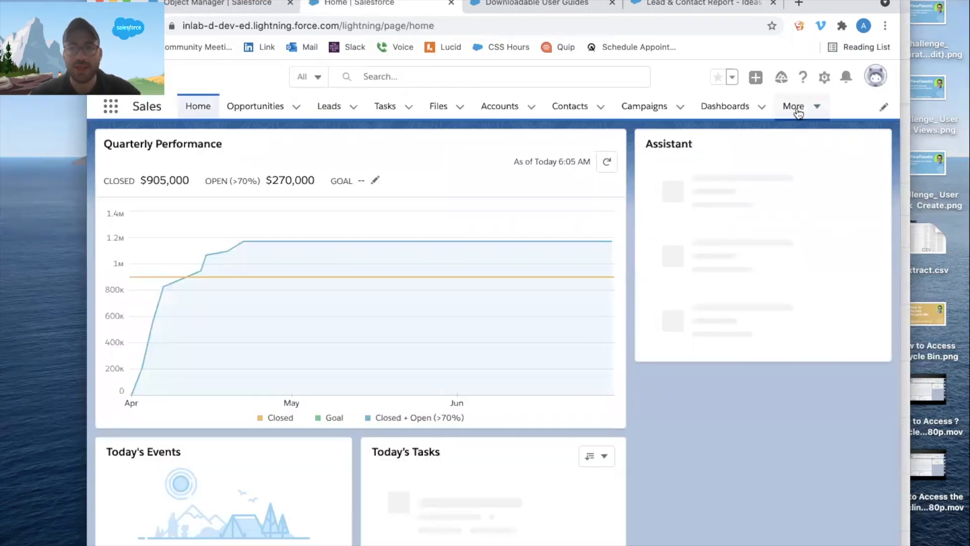
Open the custom People object's list from the Sales navigation and switch it to the All list view.
left_click(798, 114)
left_click(801, 115)
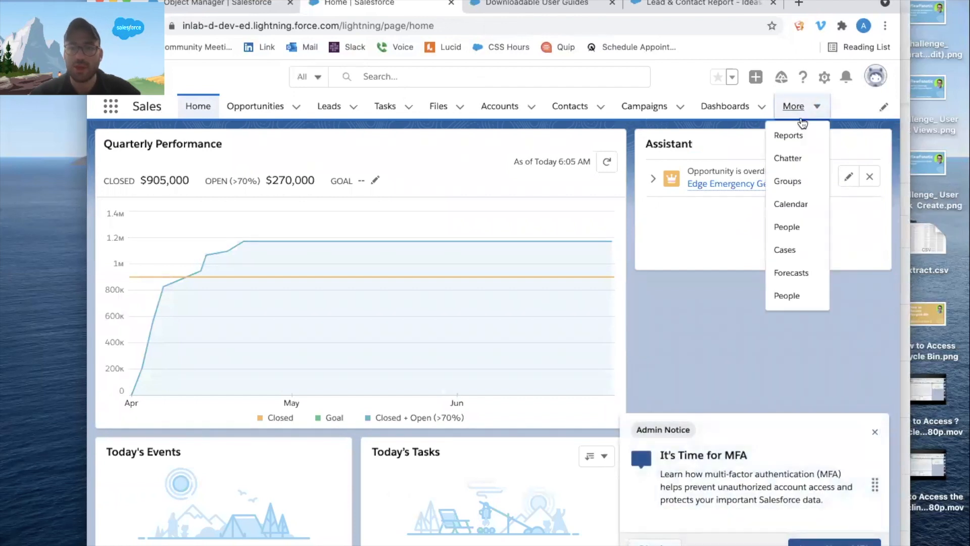
left_click(793, 296)
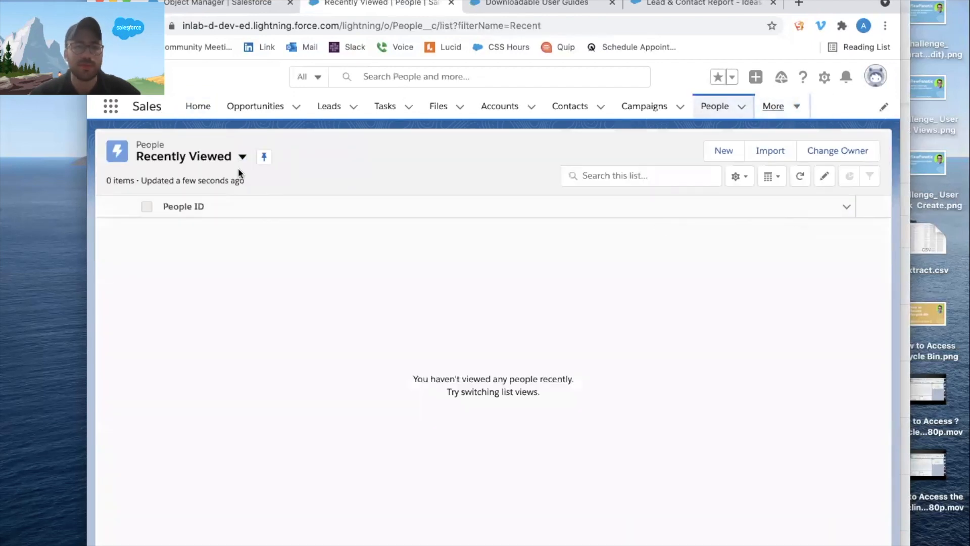
left_click(242, 157)
left_click(203, 214)
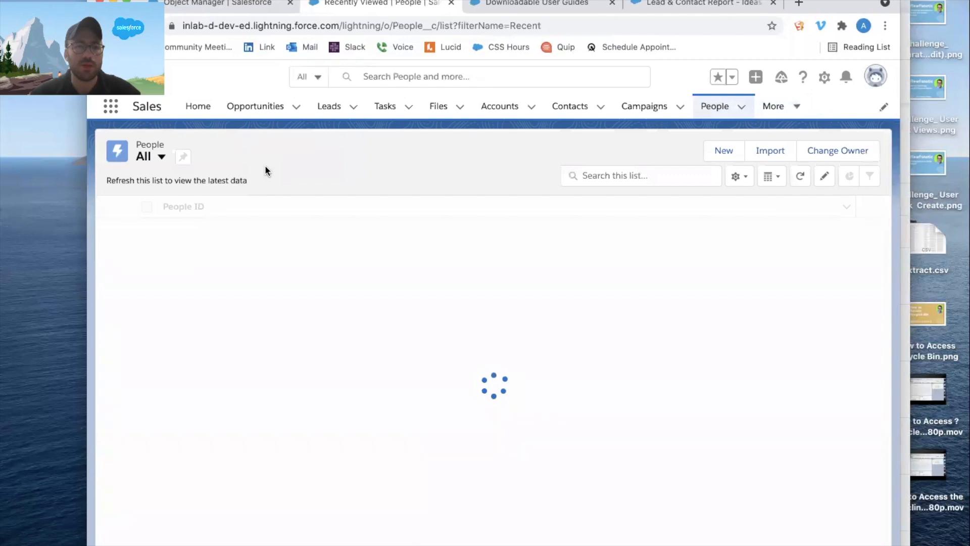
Start a new People record and create a new lead from its Lead lookup.
left_click(638, 150)
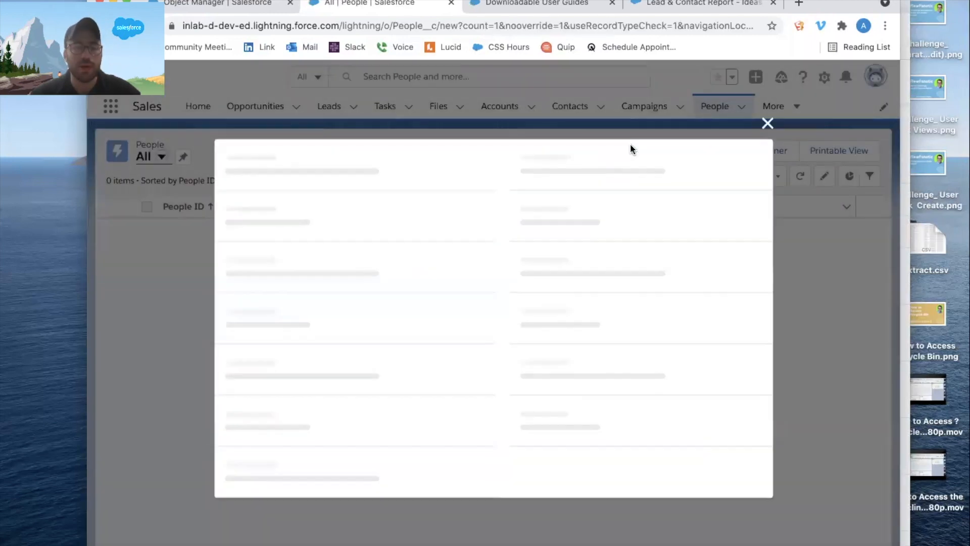
left_click(277, 321)
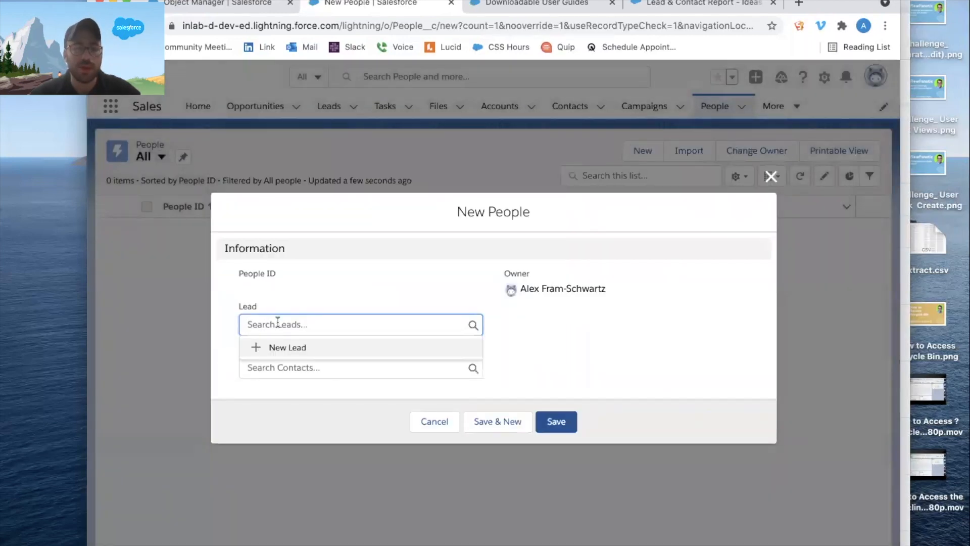
left_click(265, 347)
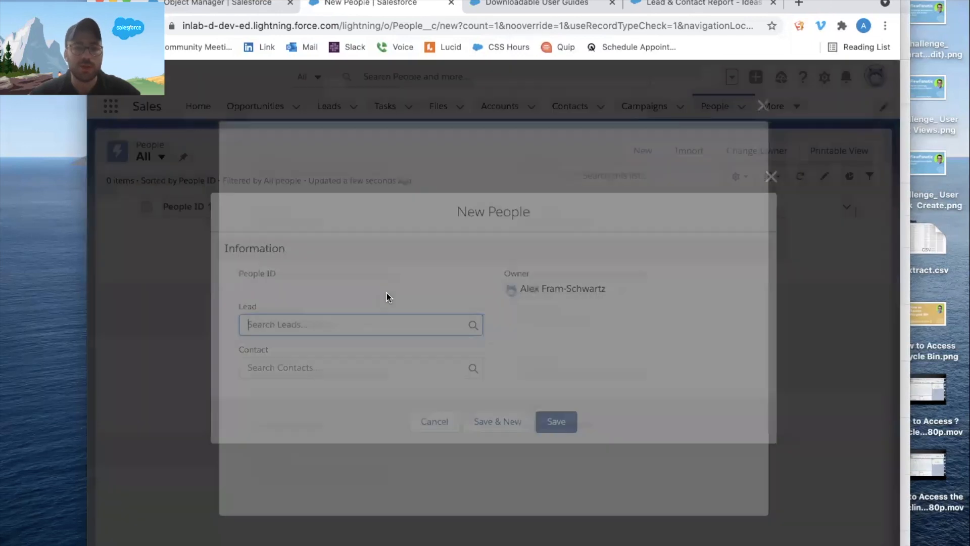
Enter the new lead's first name and last name.
left_click(306, 309)
key("Tab")
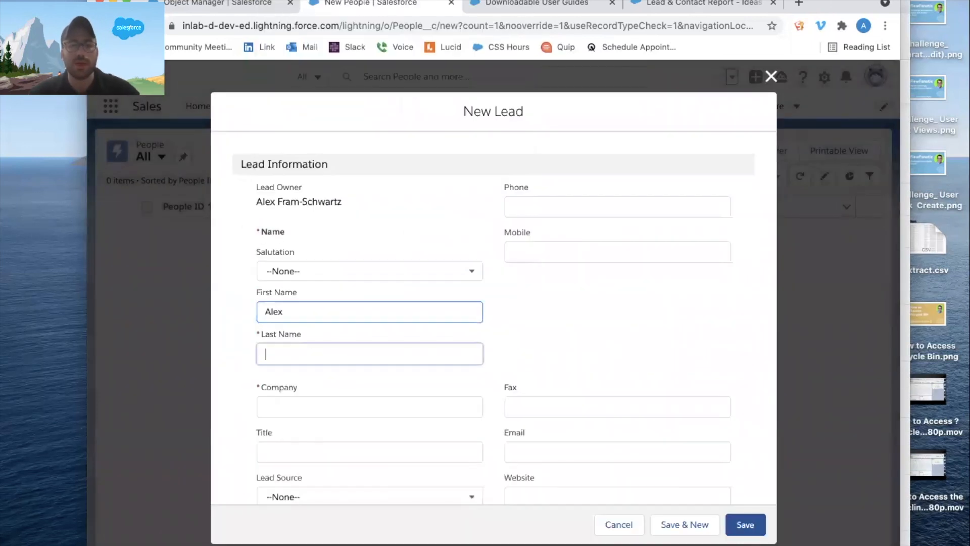
key("Tab")
type("A")
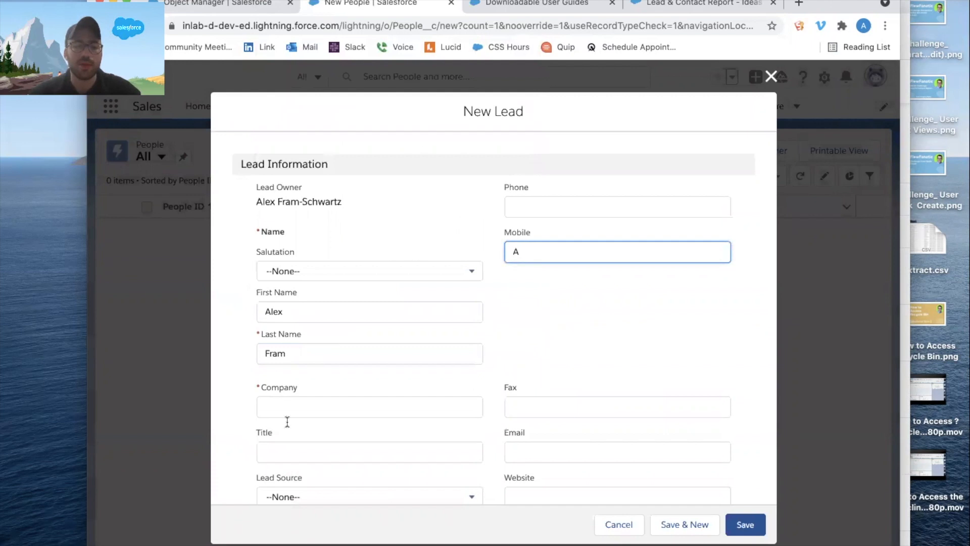
Set the lead's Company to aBC, then save both the lead and the People record linked to it.
left_click(299, 407)
type("aBC")
left_click(745, 524)
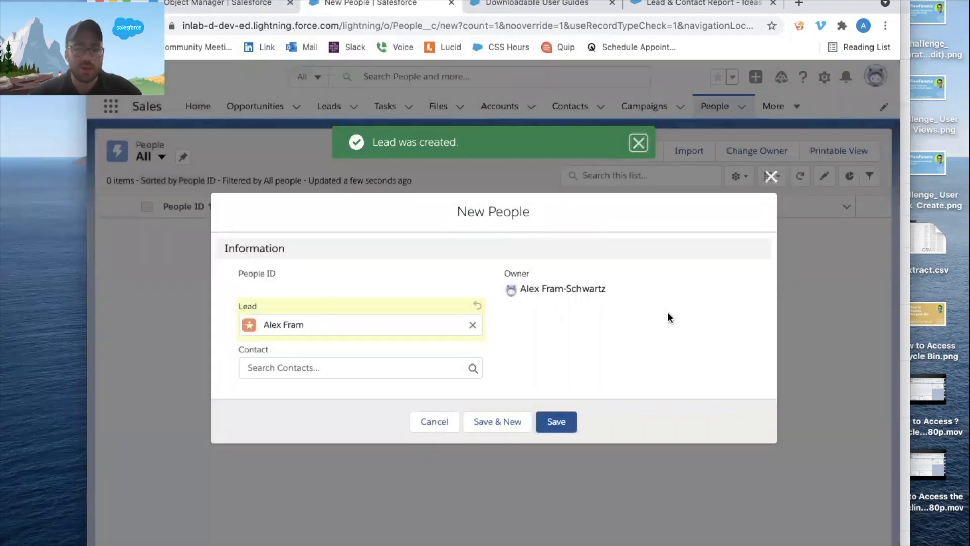
left_click(558, 418)
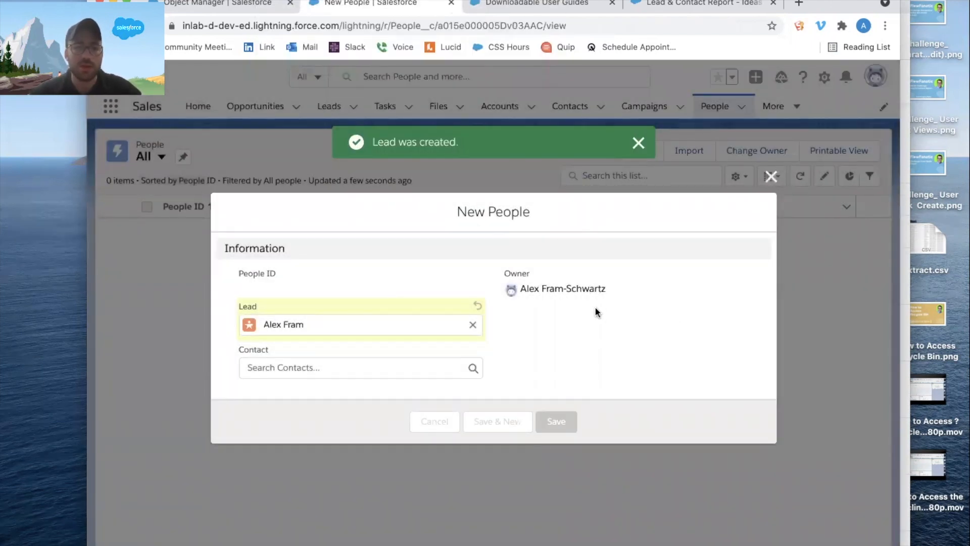
left_click(638, 143)
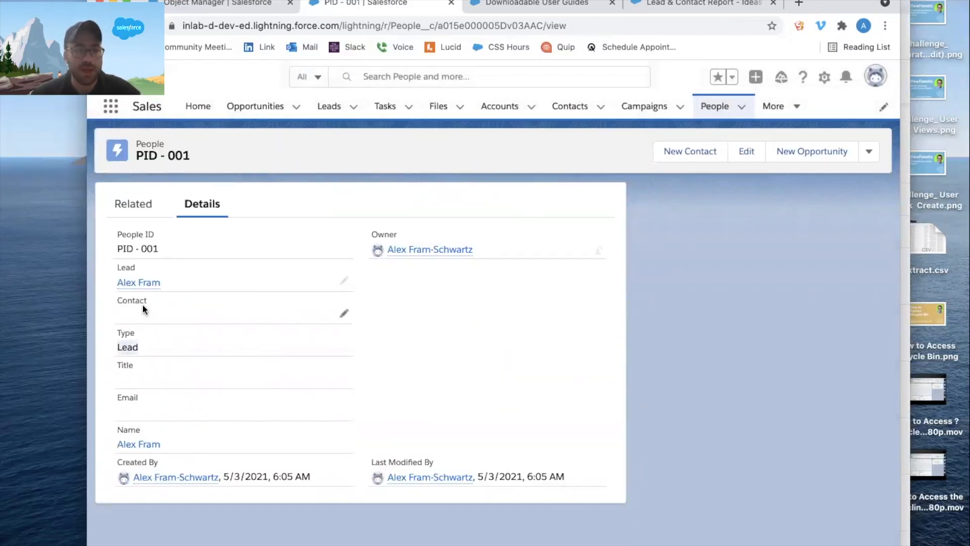
Open the People record's linked lead in a separate browser tab and show its details.
left_click_drag(178, 286, 489, 6)
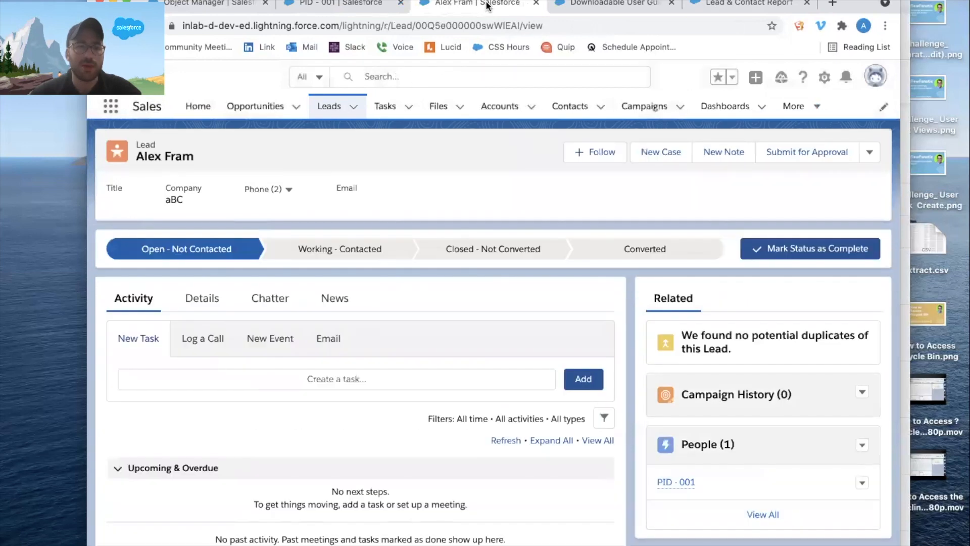
left_click(201, 298)
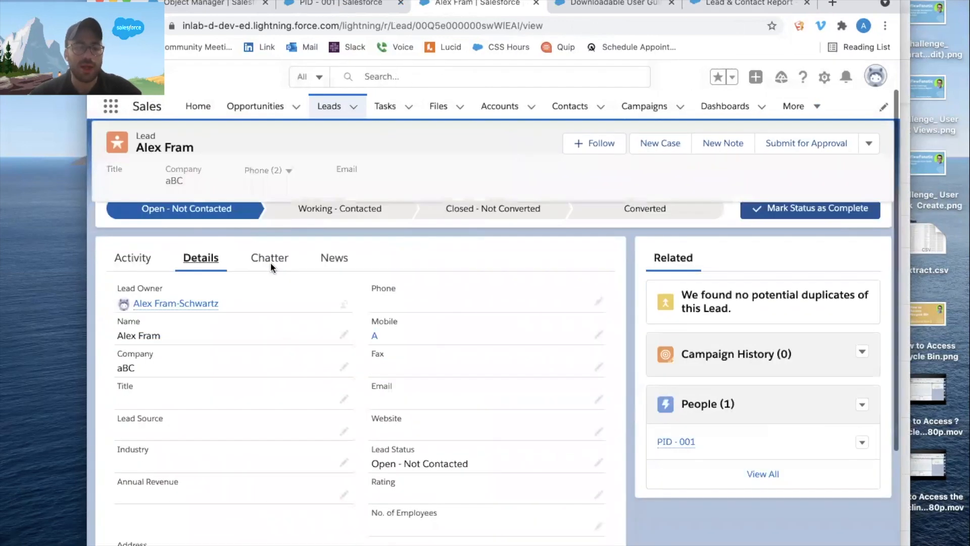
scroll(270, 262, "down", 3)
Fill in the lead's email address, save it and reload the People record to check its Email formula.
key("super+f")
double_click(392, 286)
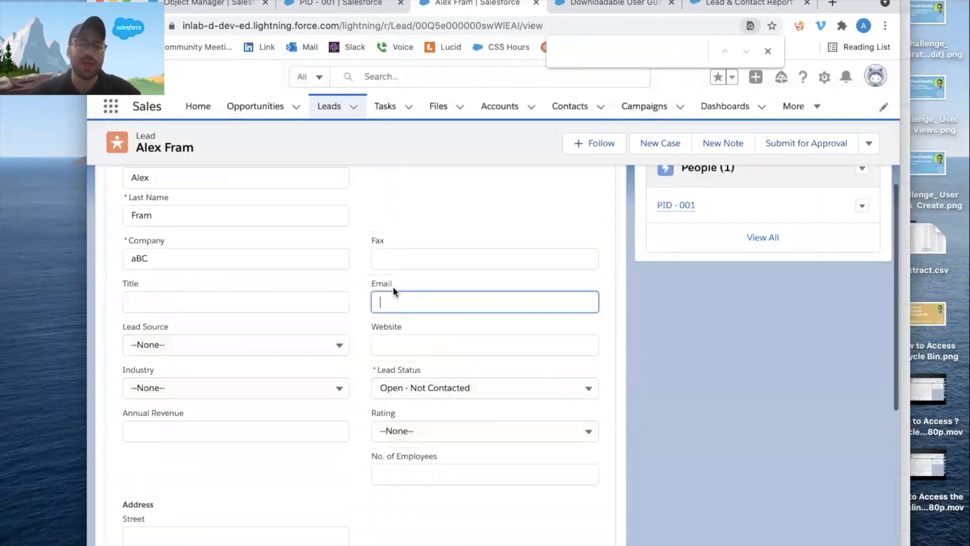
key("Return")
left_click(337, 4)
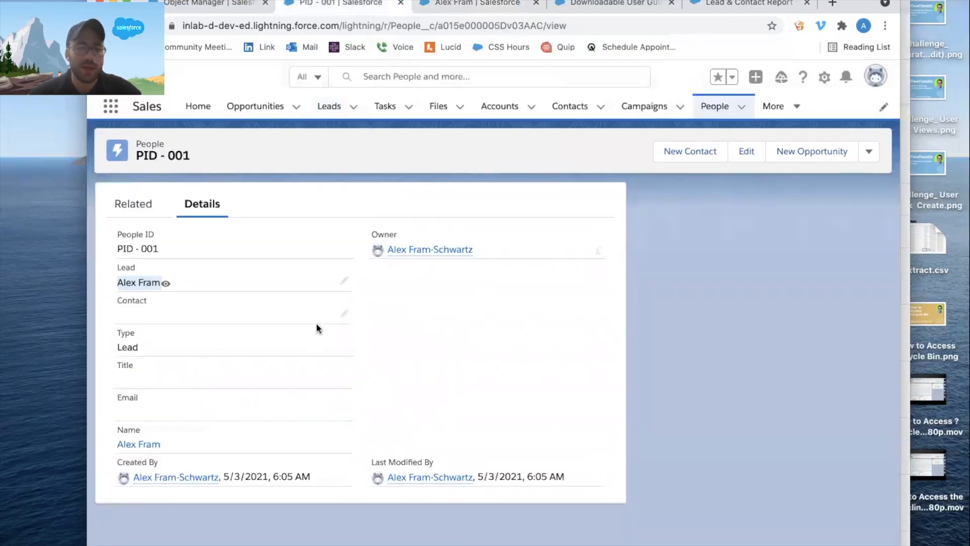
key("super+r")
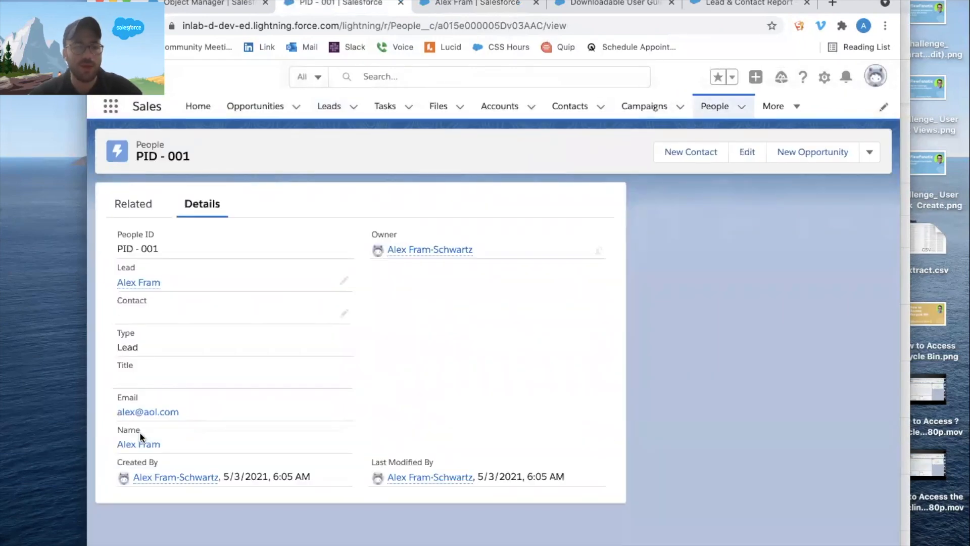
Convert the lead into a new account, contact and opportunity with status Closed - Converted, and close the conversion window.
left_click(467, 4)
left_click(868, 143)
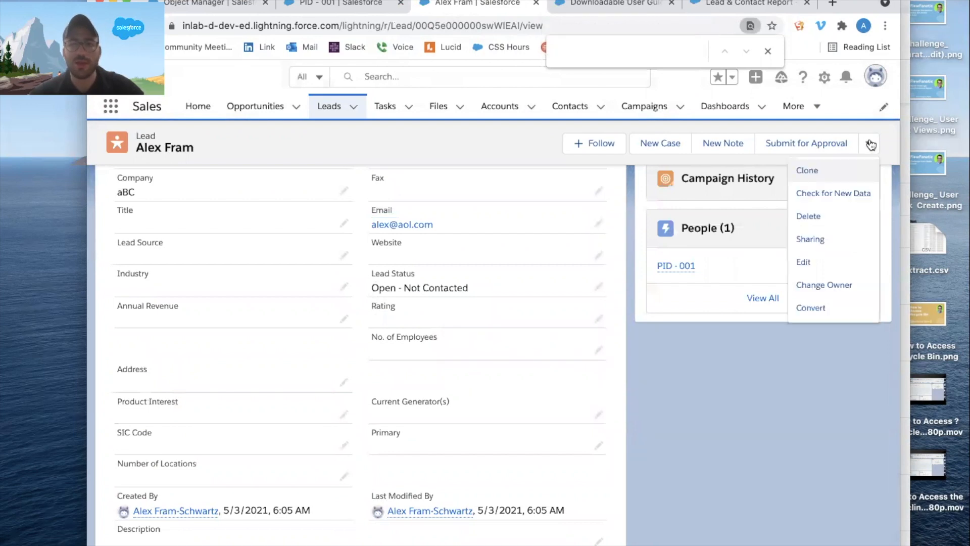
left_click(822, 309)
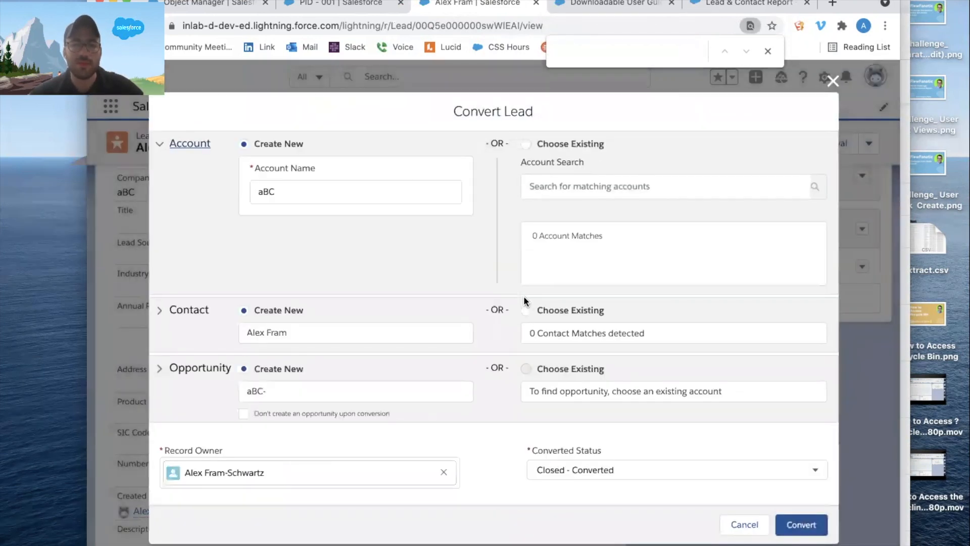
left_click(793, 530)
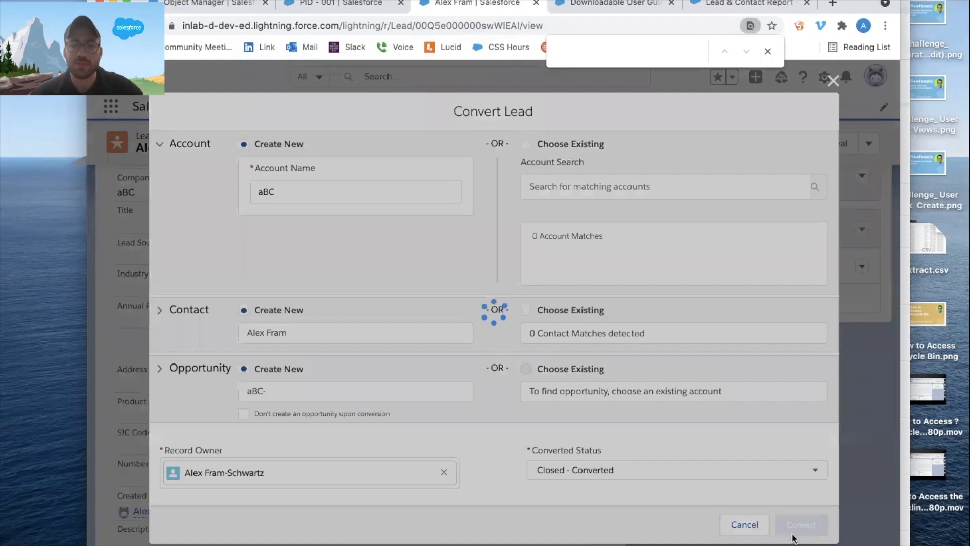
left_click(831, 124)
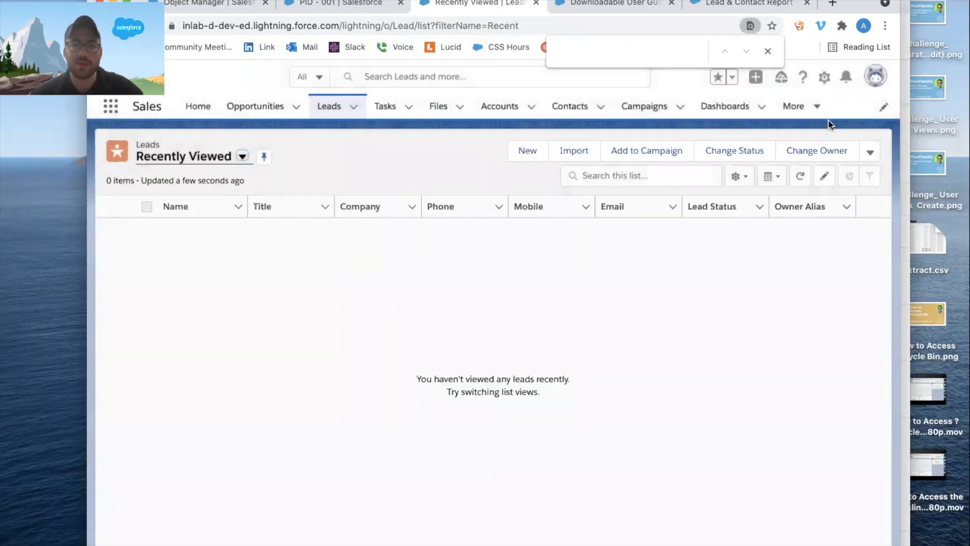
On the People record, clear the Lead lookup, set the Contact lookup to the converted contact and save.
left_click(357, 5)
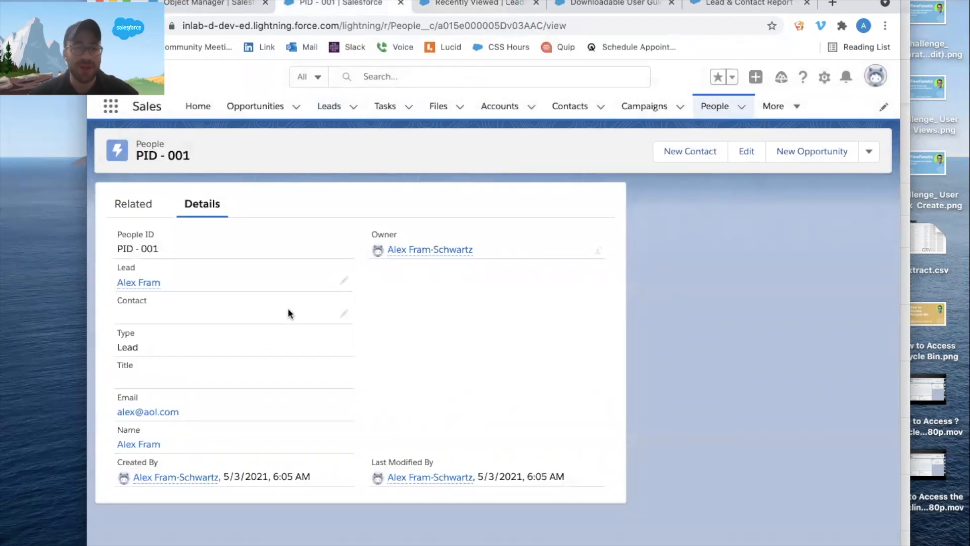
left_click(343, 318)
left_click(340, 297)
left_click(232, 339)
type("ALEX")
left_click(228, 383)
left_click(404, 534)
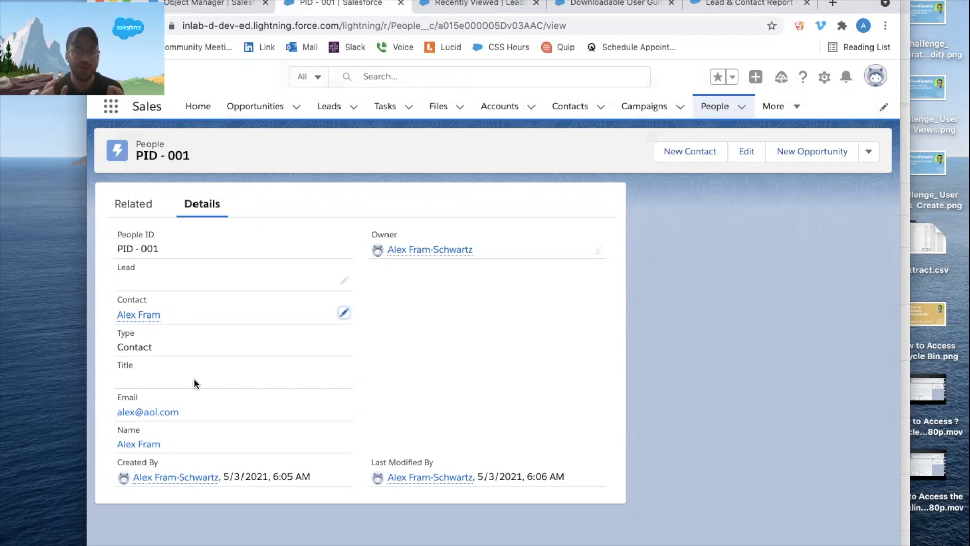
Open Setup in a separate browser tab and go to the Flows list under Process Automation.
left_click(823, 77)
left_click(794, 118)
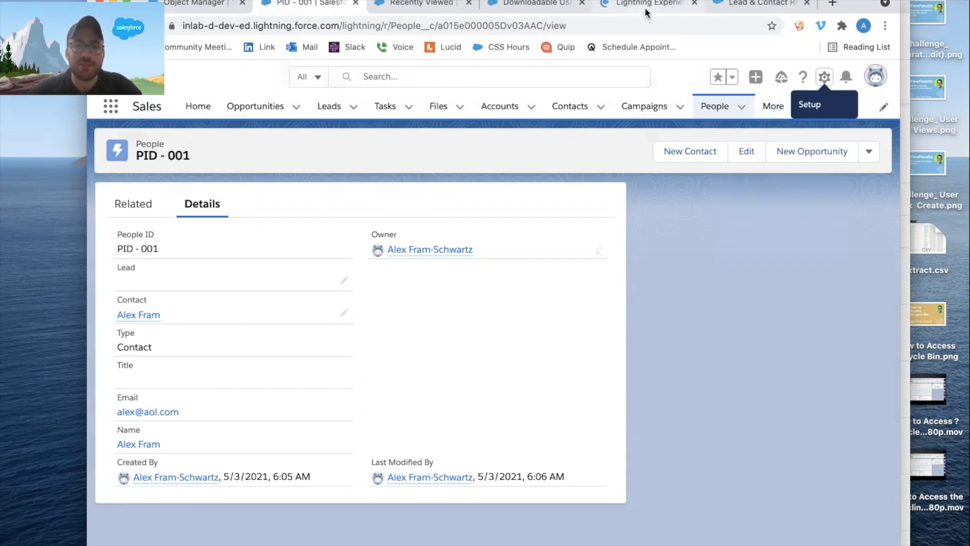
left_click(426, 4)
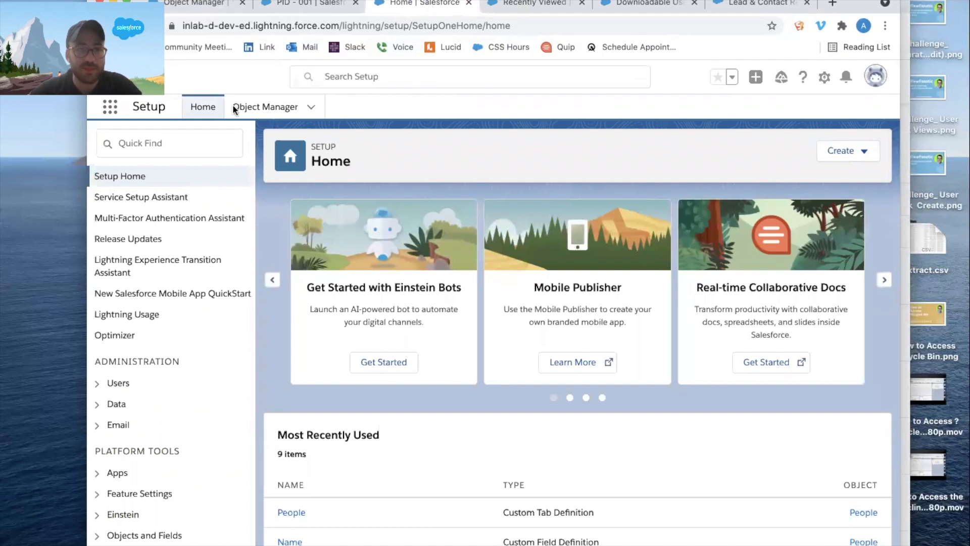
left_click(181, 142)
type("FLOW")
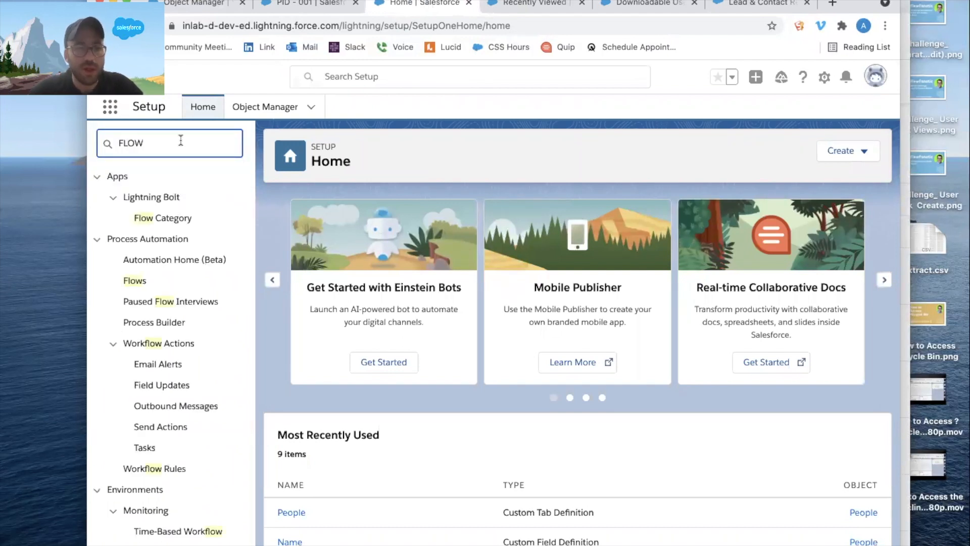
left_click(144, 287)
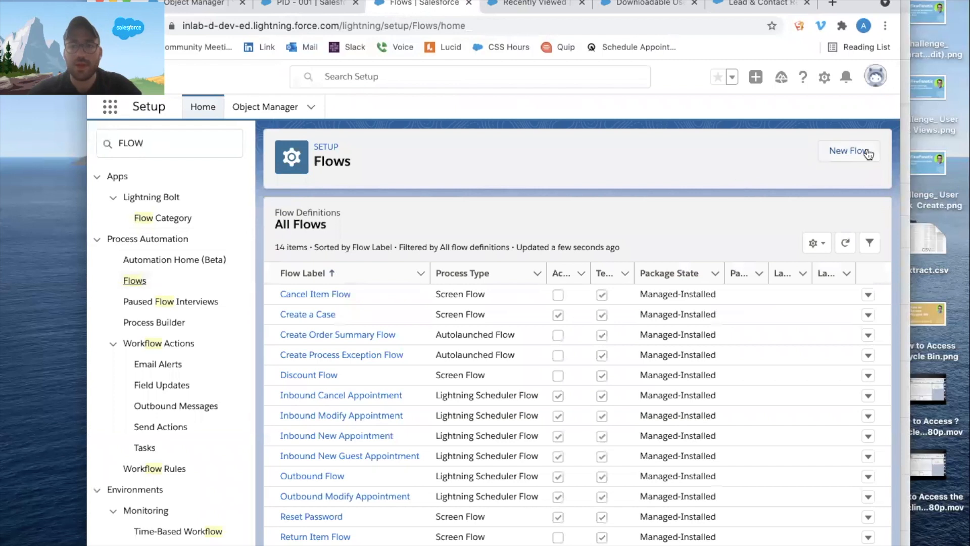
Create a new Record-Triggered Flow that uses the Auto-Layout canvas.
left_click(860, 150)
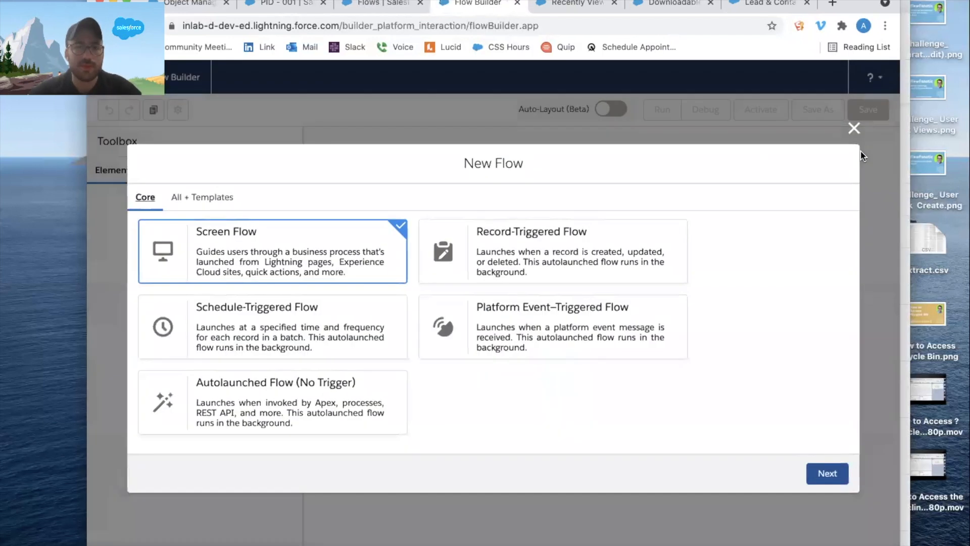
left_click(624, 272)
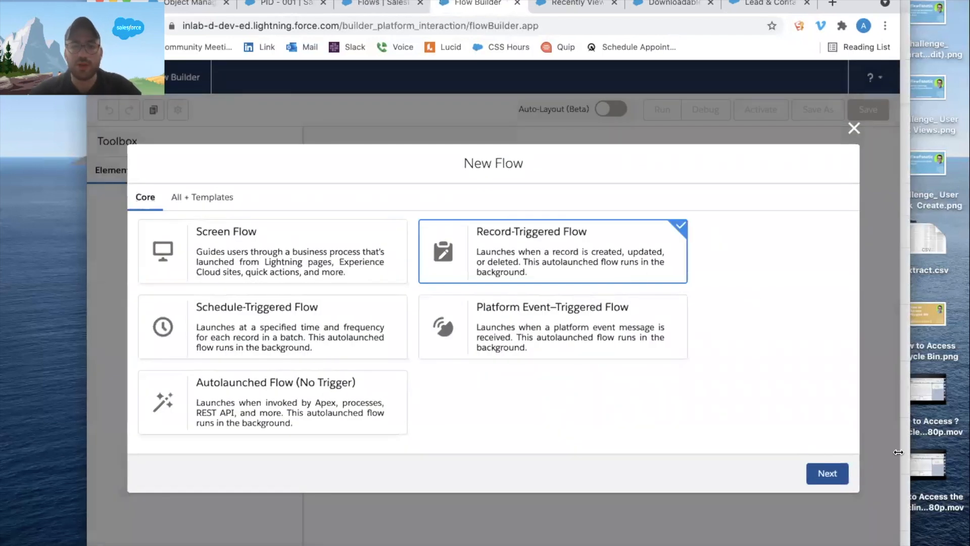
left_click(827, 473)
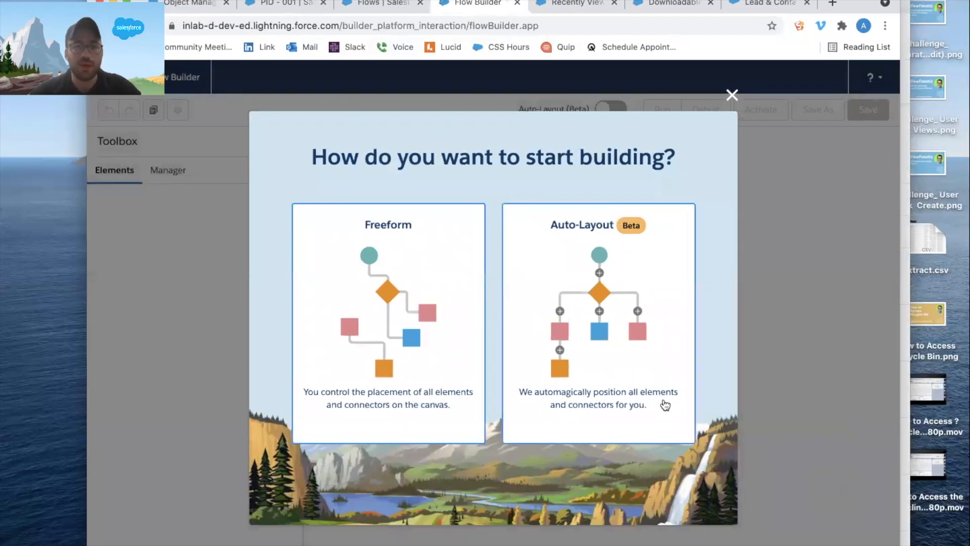
left_click(664, 402)
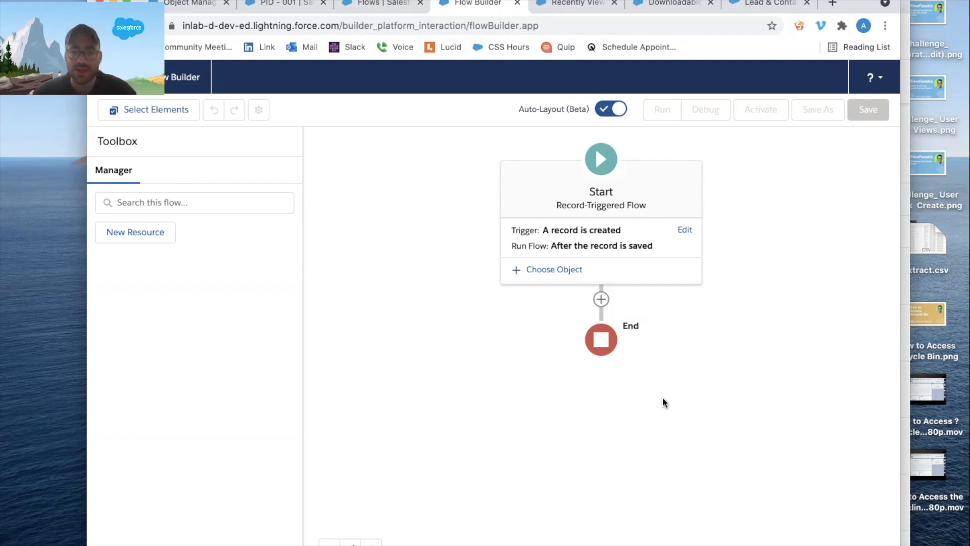
Set the flow to trigger when a record is created or updated.
left_click(685, 230)
left_click(244, 272)
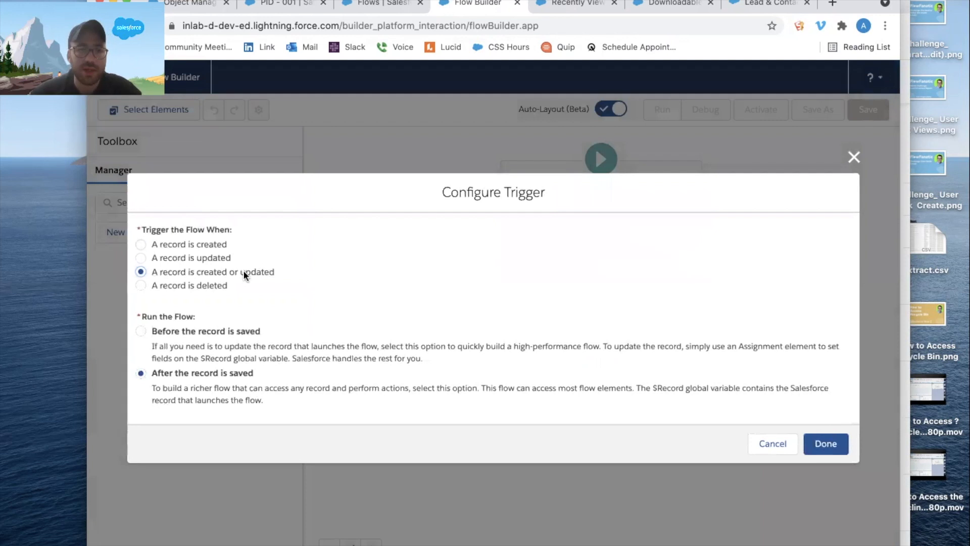
left_click(840, 444)
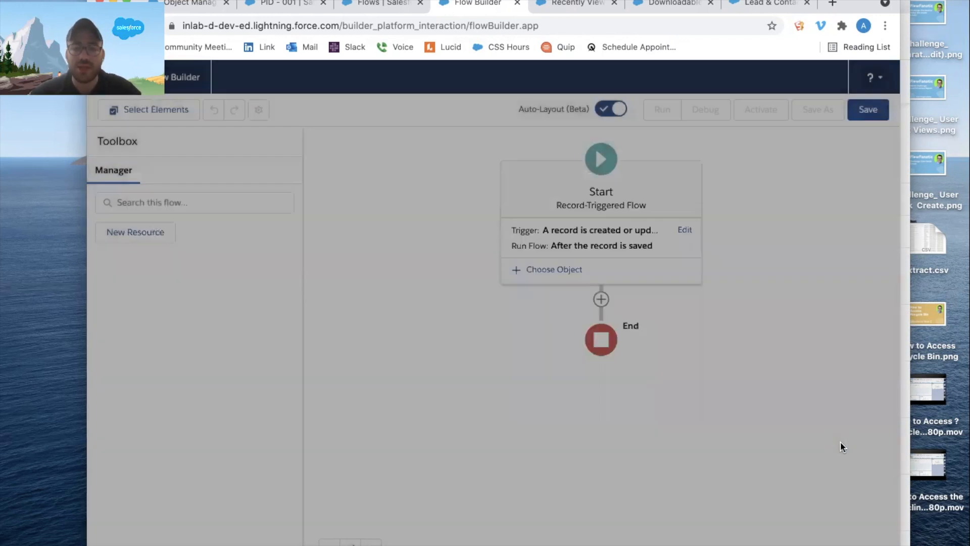
Set Lead as the flow's triggering object with condition requirements set to None.
left_click(566, 270)
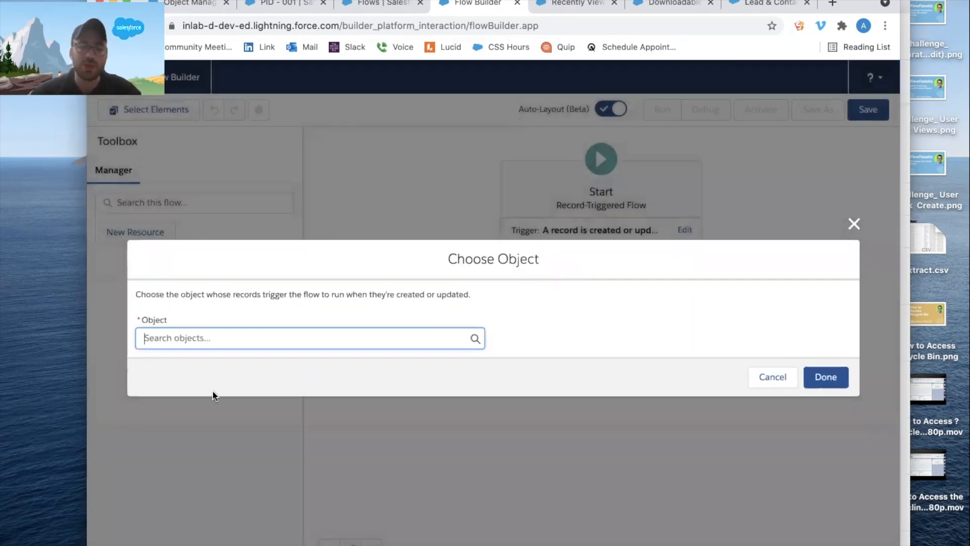
type("lead")
left_click(212, 371)
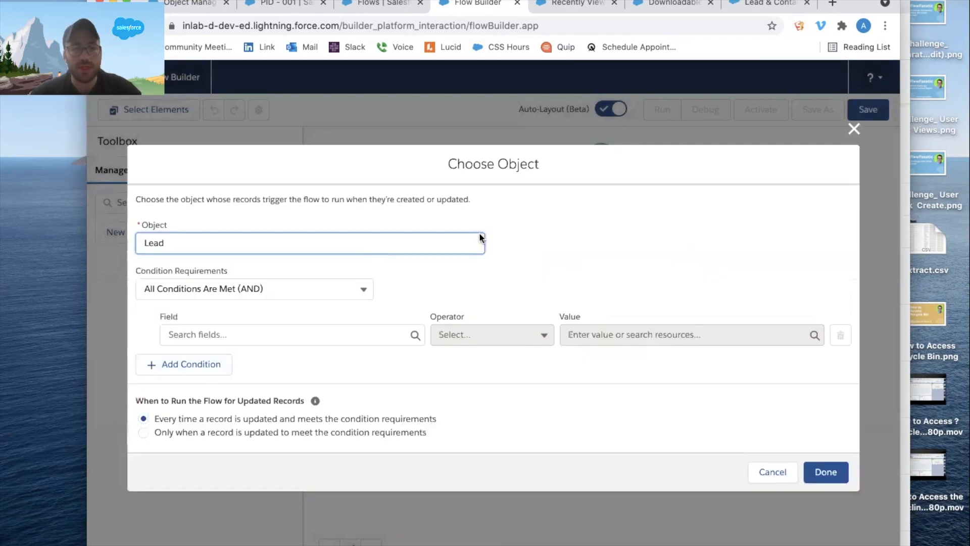
left_click(329, 288)
left_click(310, 312)
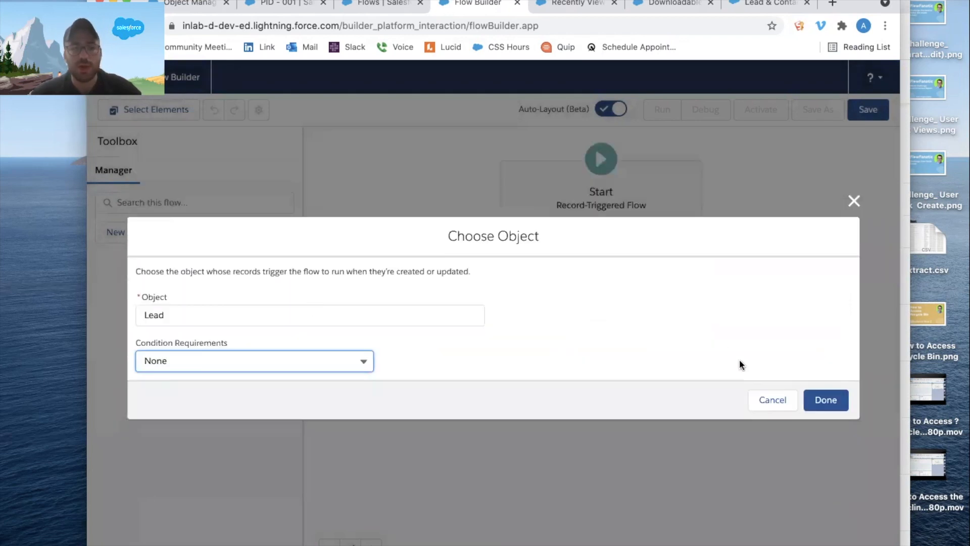
left_click(827, 402)
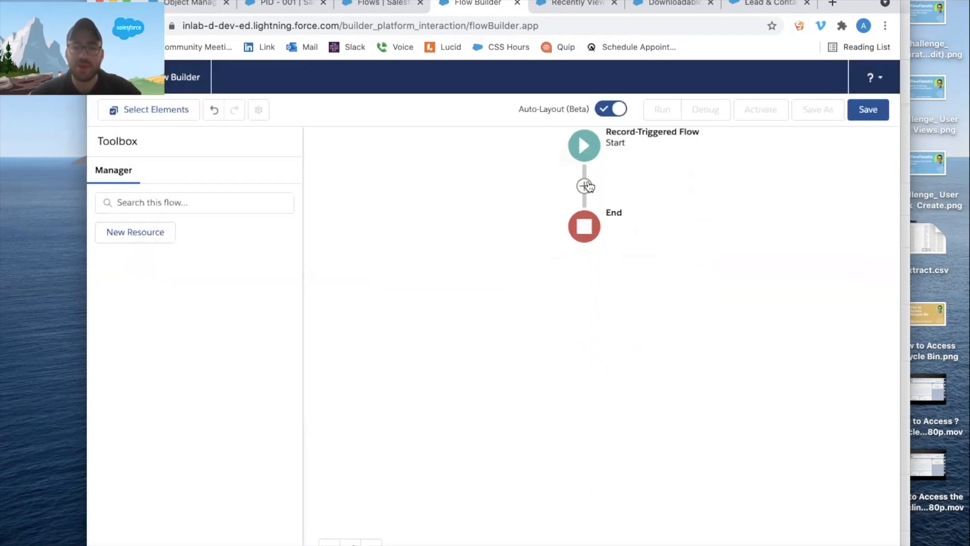
Add a Decision element after the start, labelled "Is New?" with the description "Is the lead new?".
left_click(585, 186)
left_click(570, 356)
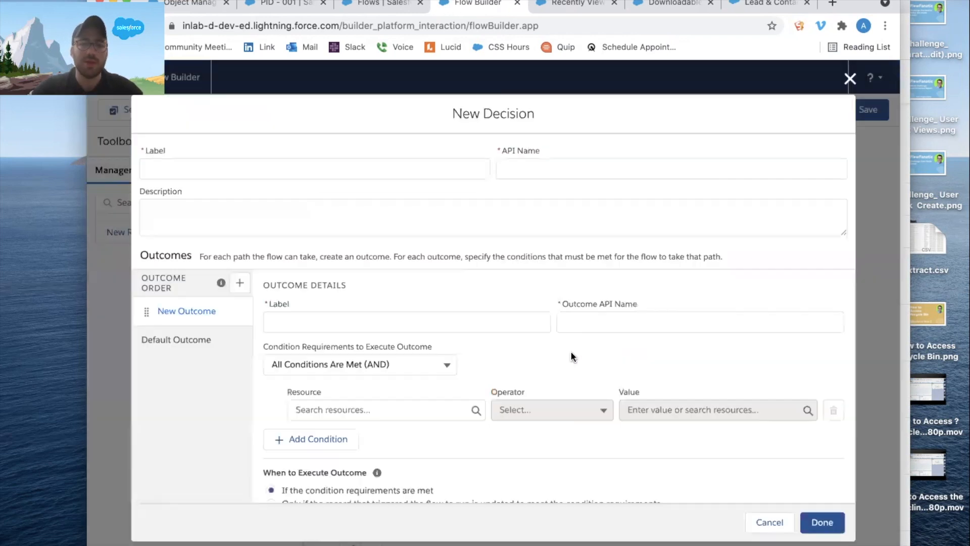
type("IS New?")
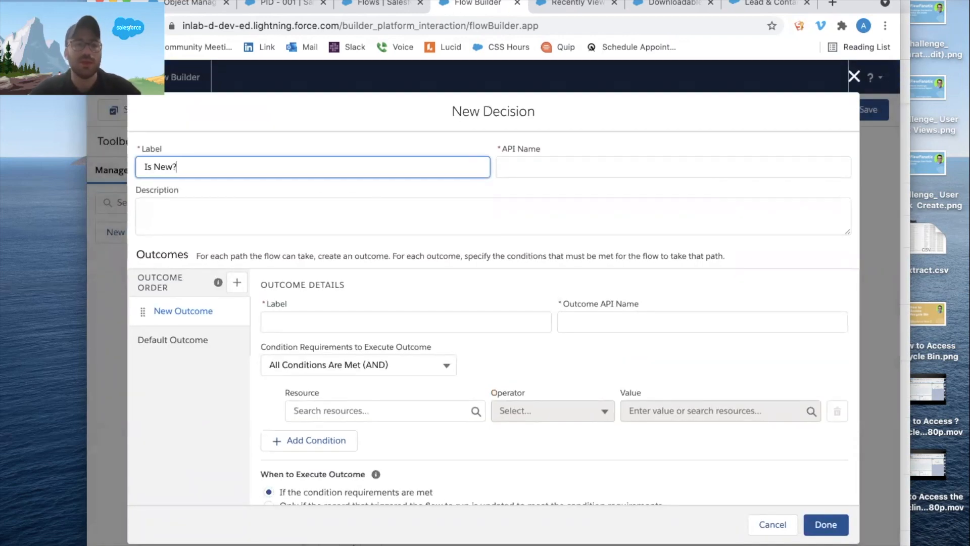
key("Tab")
left_click(244, 206)
type("Is th")
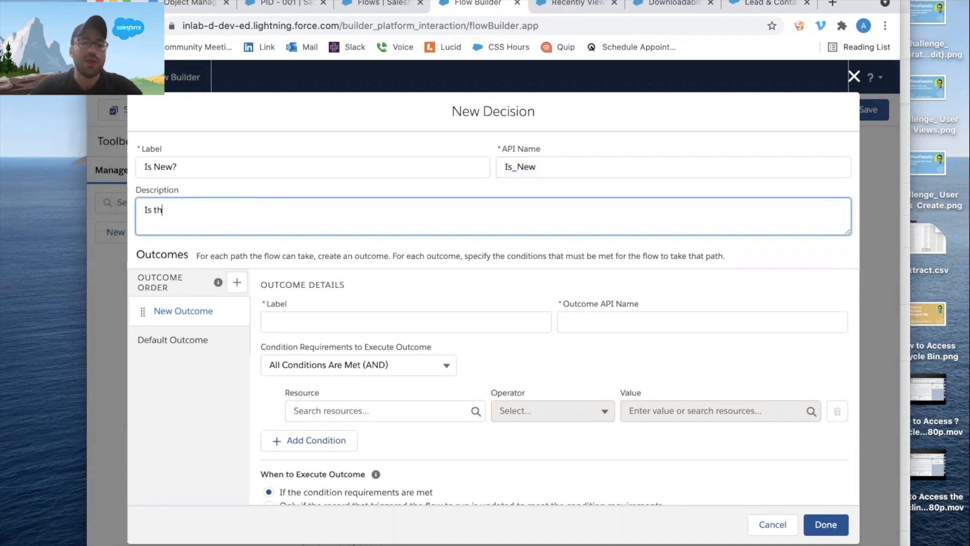
type("e lead new?")
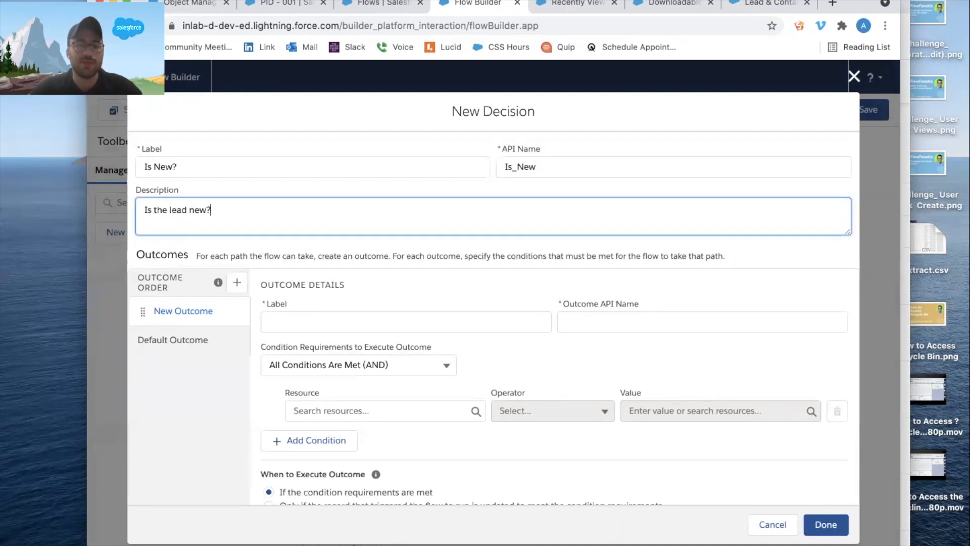
Label the decision's first outcome "New - True" and let its API name fill in.
left_click(281, 322)
type("Ye")
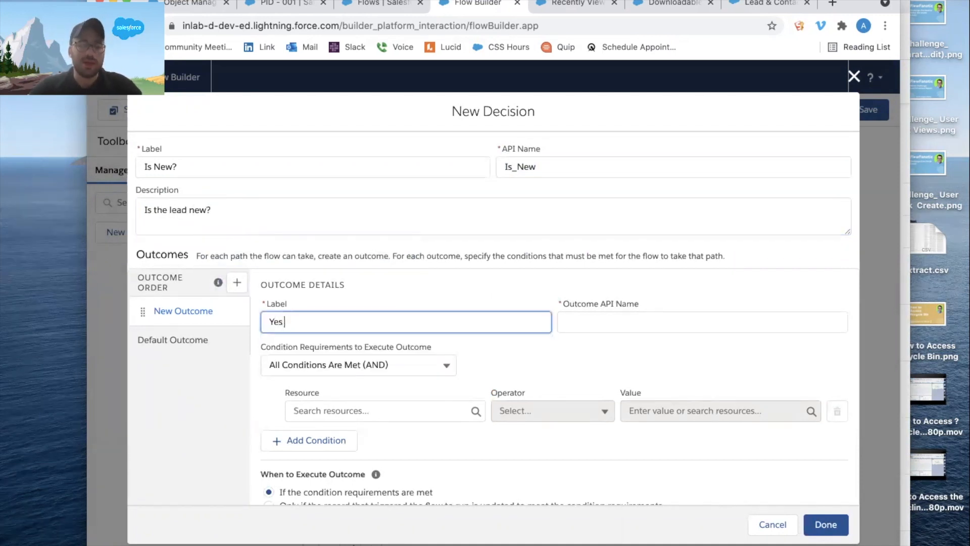
type("s")
key("BackSpace")
key("BackSpace")
key("BackSpace")
type("New - True")
key("Tab")
key("Tab")
key("Tab")
left_click(467, 265)
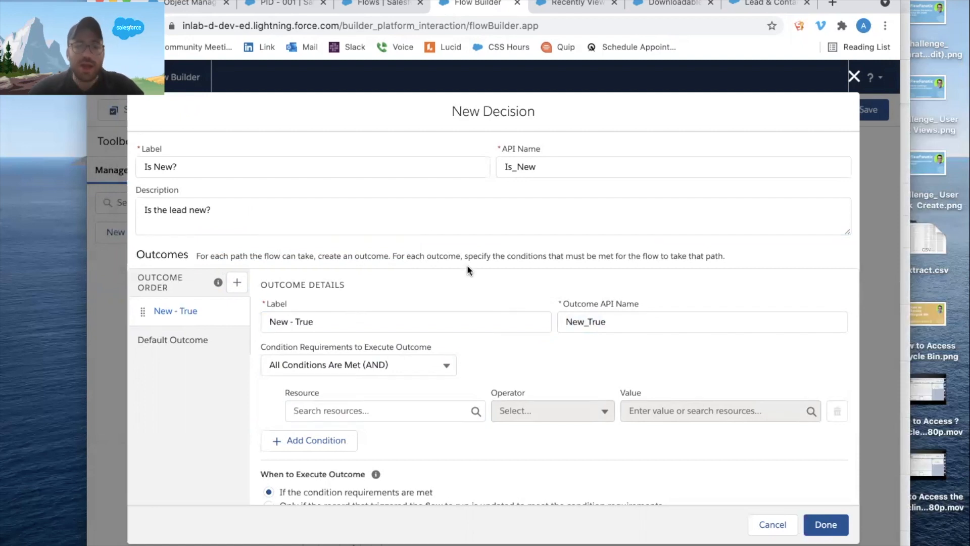
Set the outcome's condition to $Record__Prior > Lead ID Is Null $GlobalConstant.True and finish the decision.
left_click(357, 404)
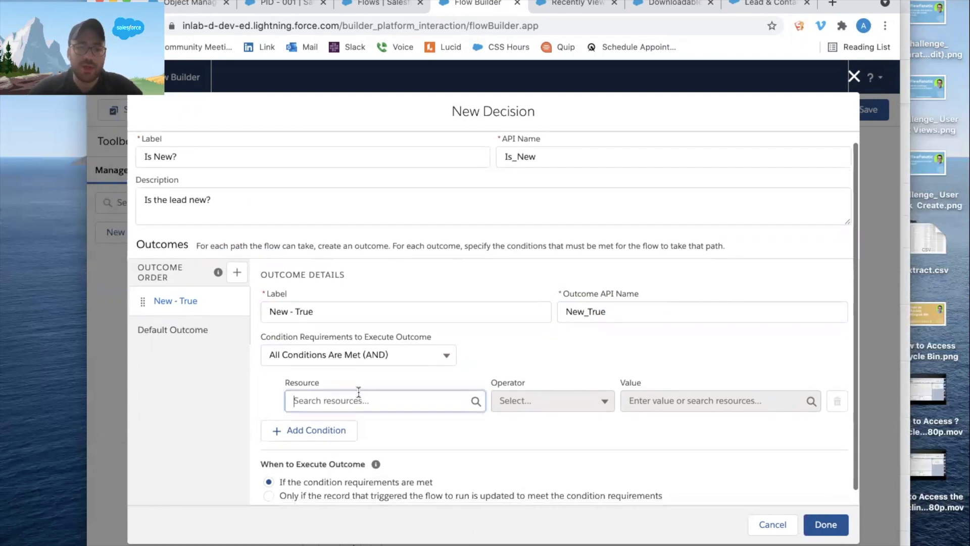
left_click(377, 369)
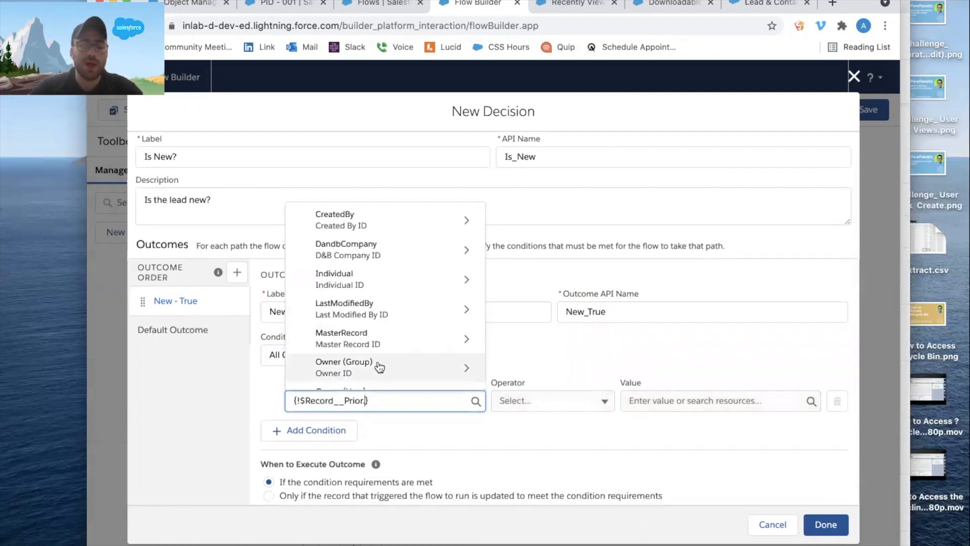
type("id")
scroll(387, 283, "down", 5)
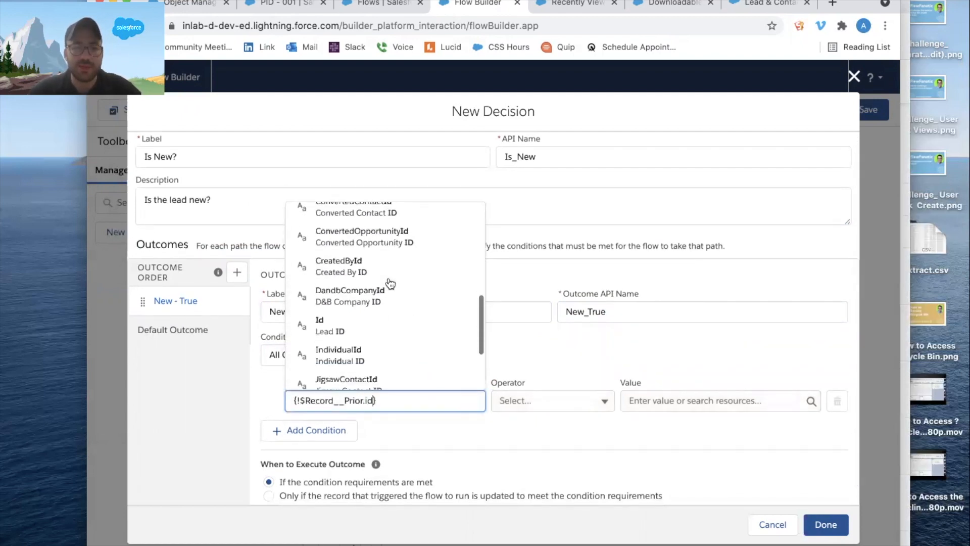
left_click(390, 287)
left_click(555, 399)
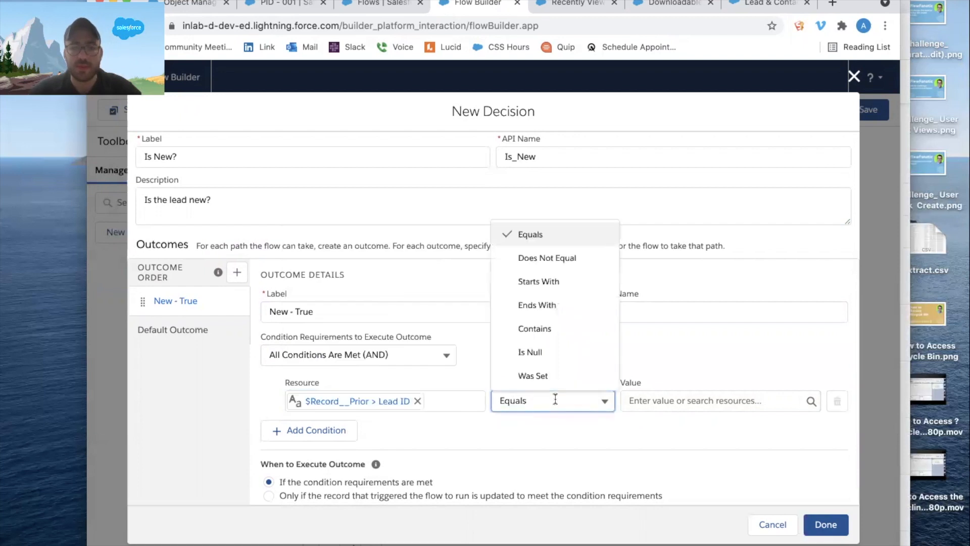
left_click(559, 349)
left_click(660, 396)
type("true")
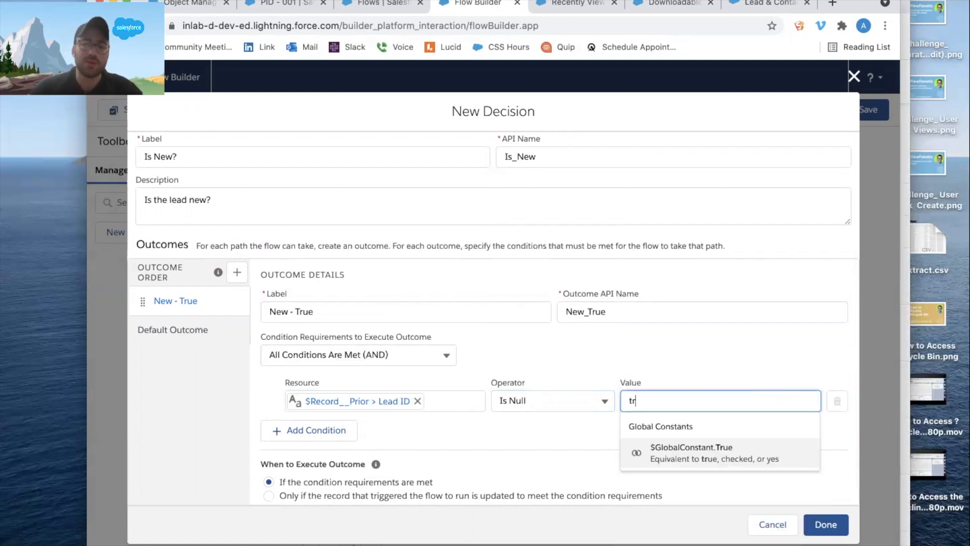
left_click(685, 455)
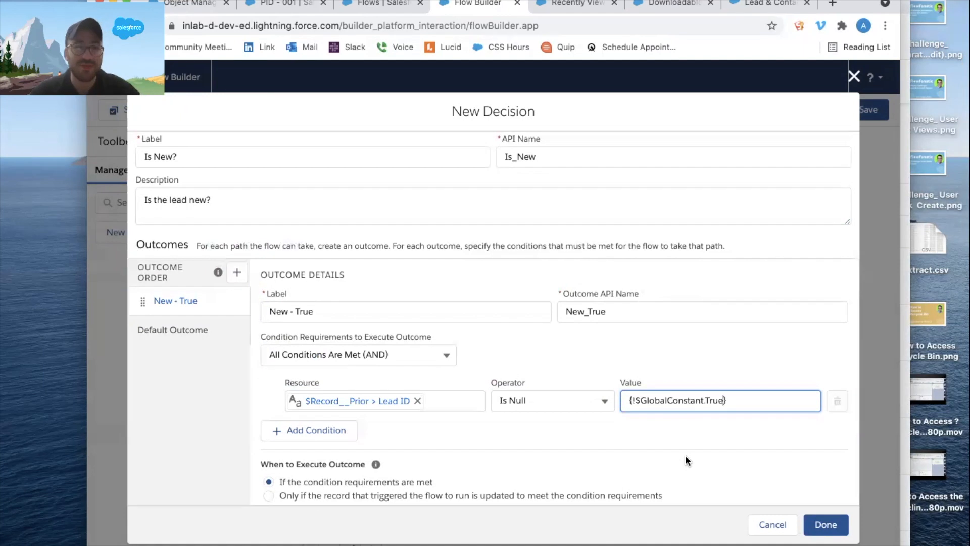
scroll(690, 411, "down", 1)
left_click(825, 525)
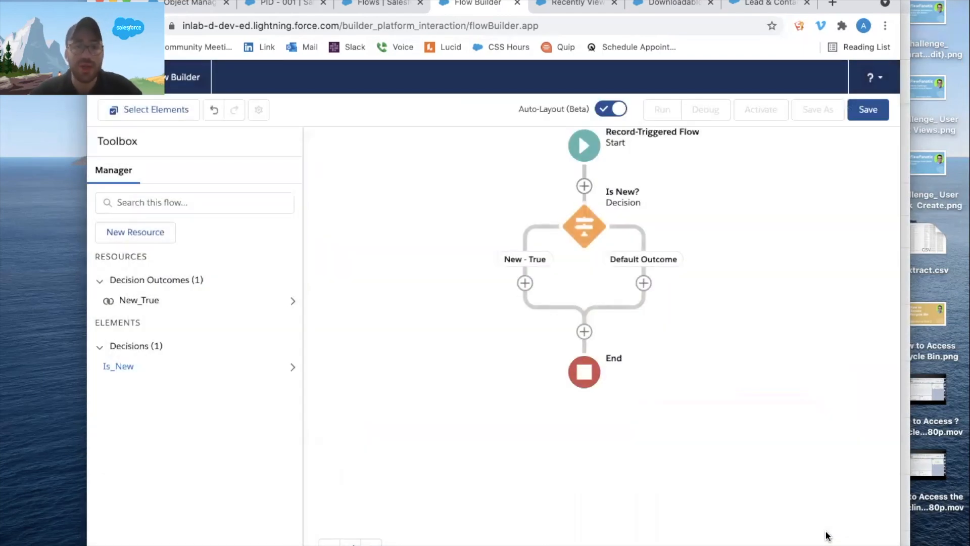
Add a Create Records element on the New - True path, using "Create People Record" as both label and description.
left_click(525, 283)
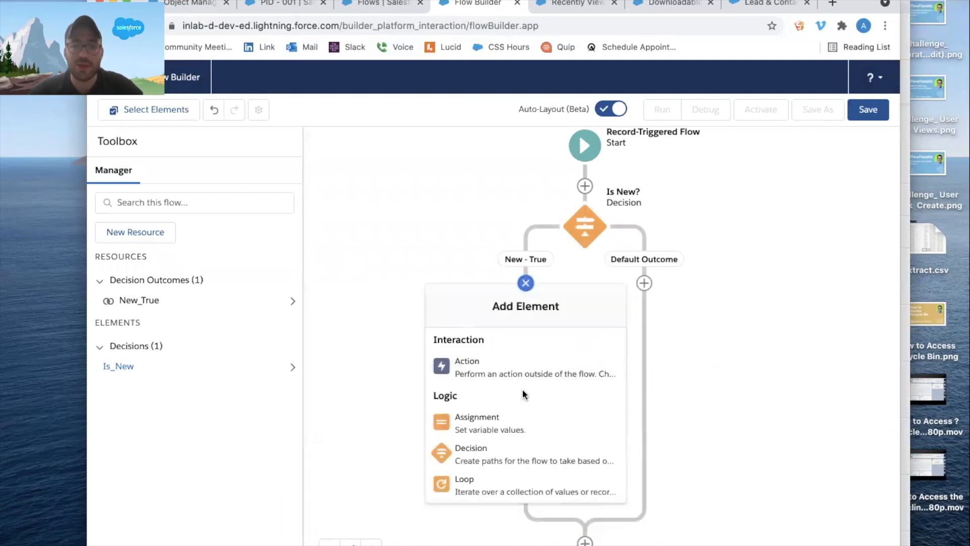
scroll(522, 400, "down", 5)
left_click(513, 417)
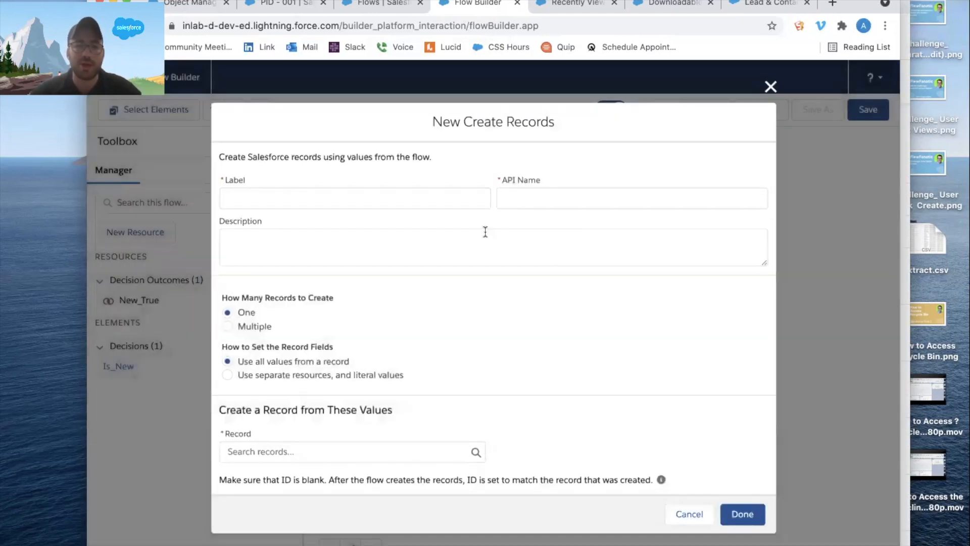
type("Create People Record")
key("Tab")
key("Tab")
left_click_drag(331, 197, 147, 181)
key("ctrl+c")
left_click(294, 239)
key("ctrl+v")
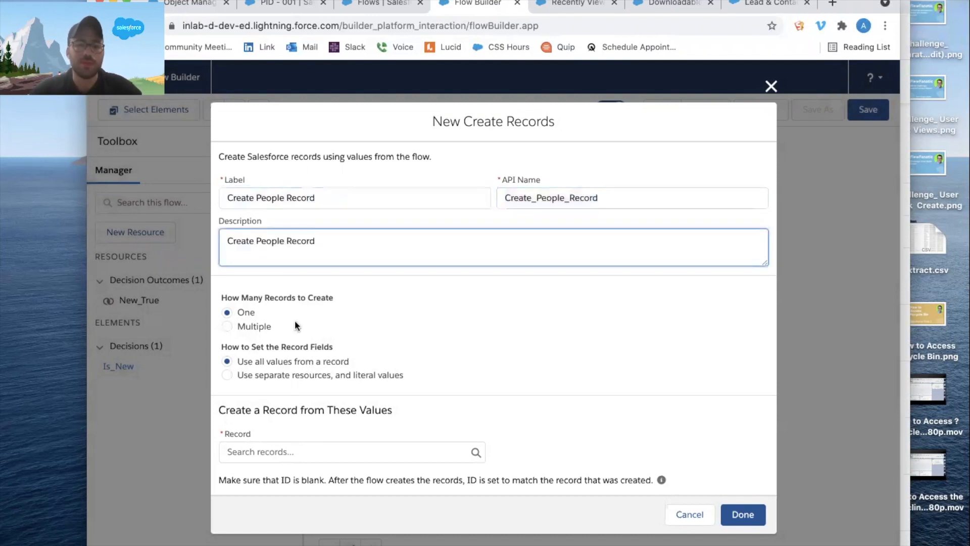
Set the element to use separate resources and literal values, and choose People as the object to create.
left_click(286, 375)
left_click(273, 468)
type("lea")
key("BackSpace")
key("BackSpace")
key("BackSpace")
type("peop")
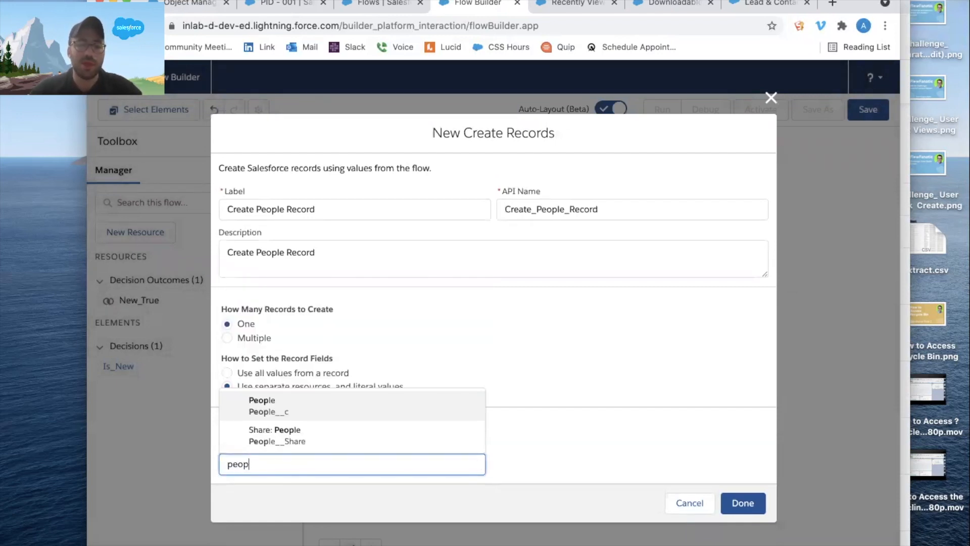
left_click(302, 407)
Map the new People record's Lead__c field to $Record > Lead ID.
scroll(366, 360, "down", 2)
left_click(312, 424)
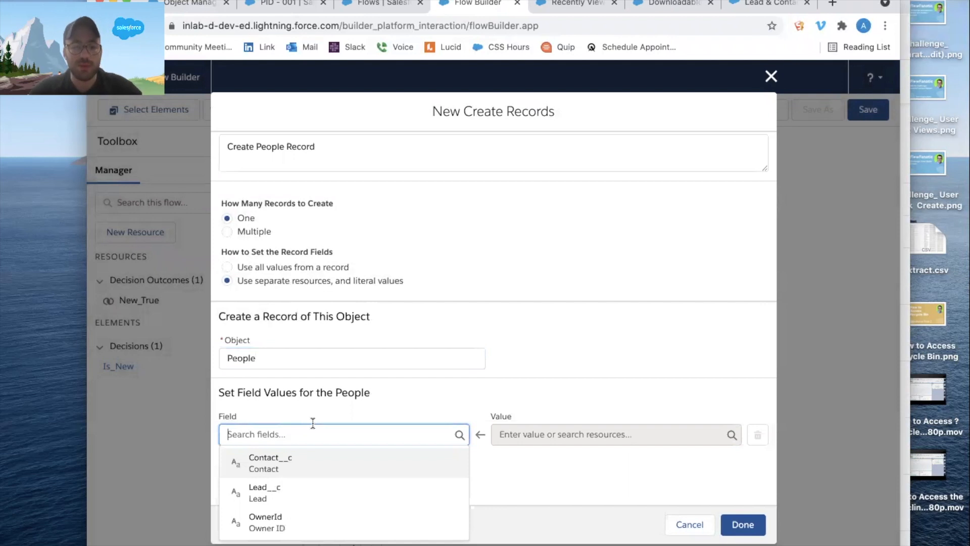
left_click(294, 492)
left_click(597, 441)
scroll(635, 316, "down", 3)
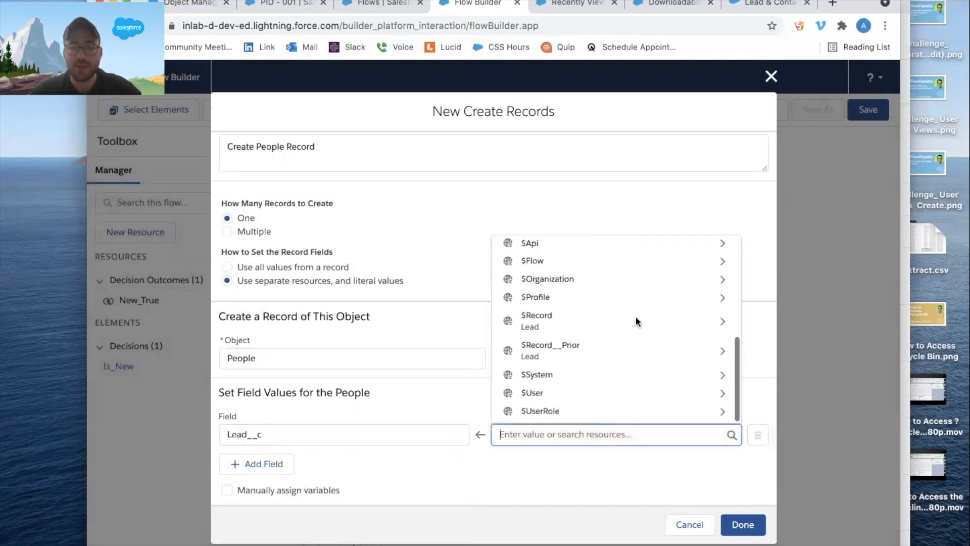
left_click(614, 318)
type("id")
scroll(612, 321, "down", 8)
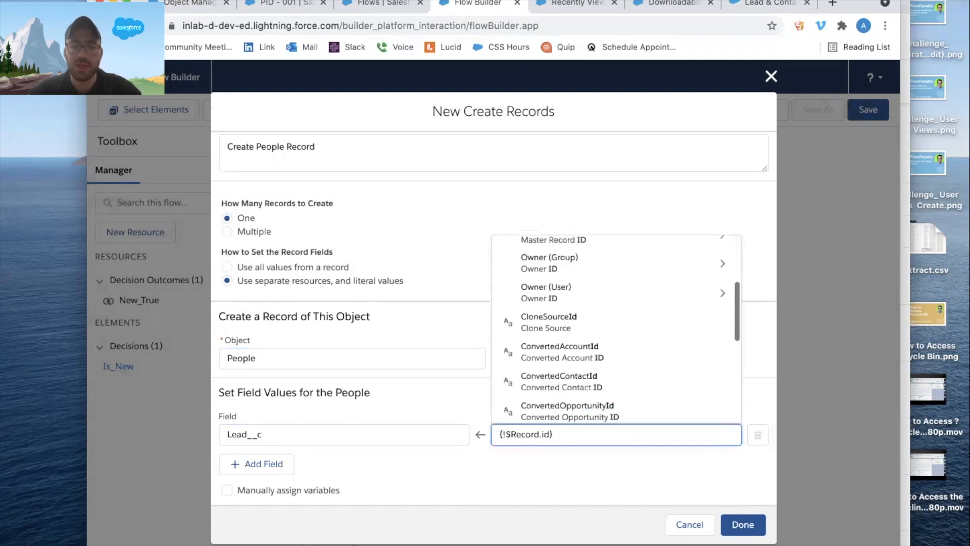
left_click(585, 297)
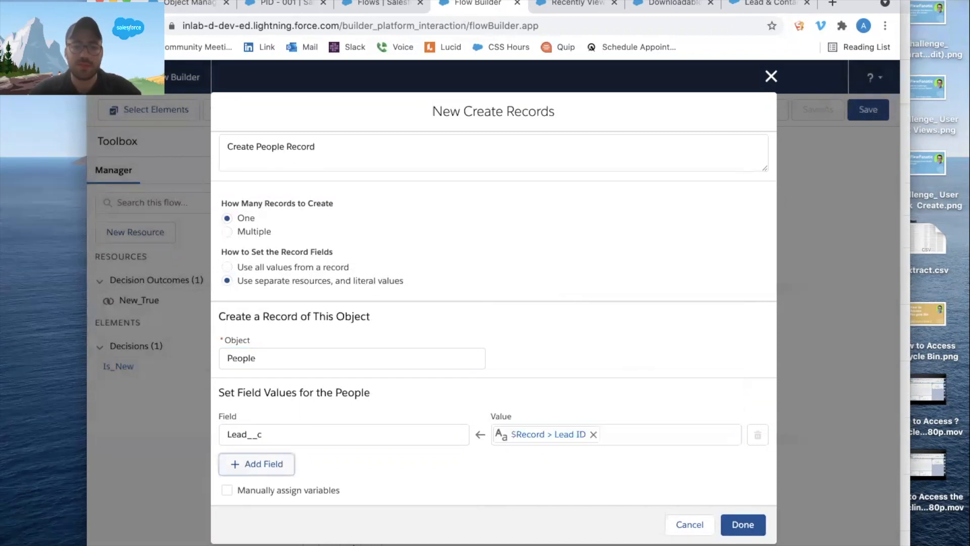
Finish the Create People Record element and label the flow "Lead After Save on Create or Edit Record Triggered Flow" for saving.
left_click(742, 524)
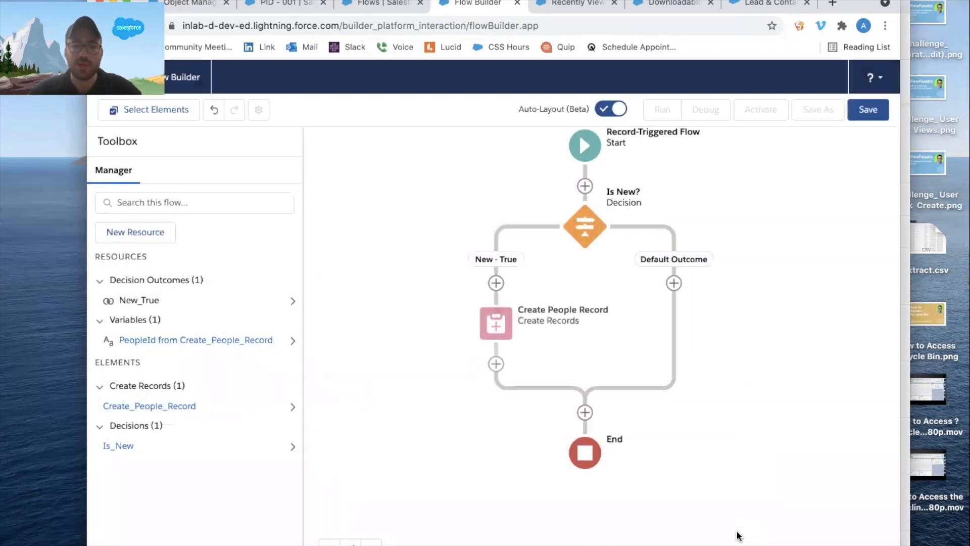
left_click_drag(750, 468, 722, 457)
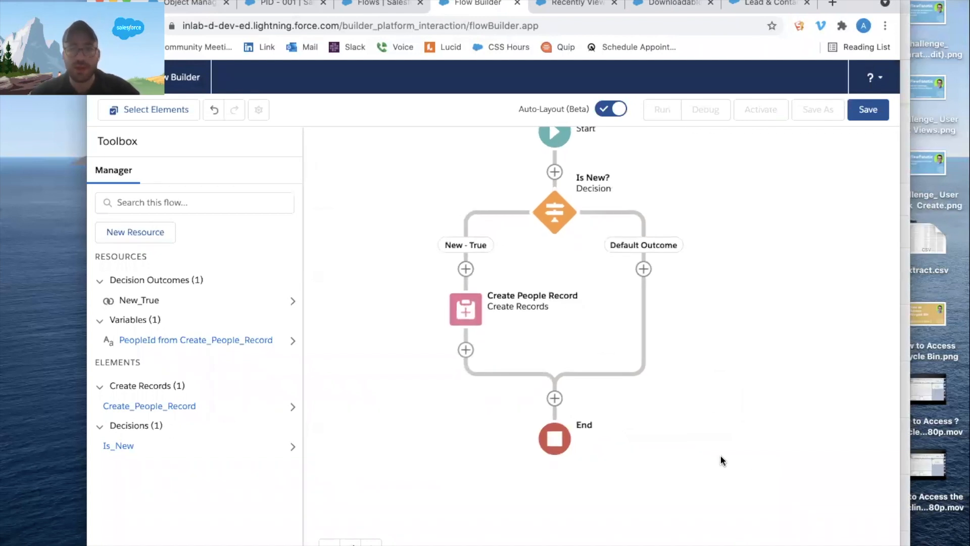
left_click(883, 111)
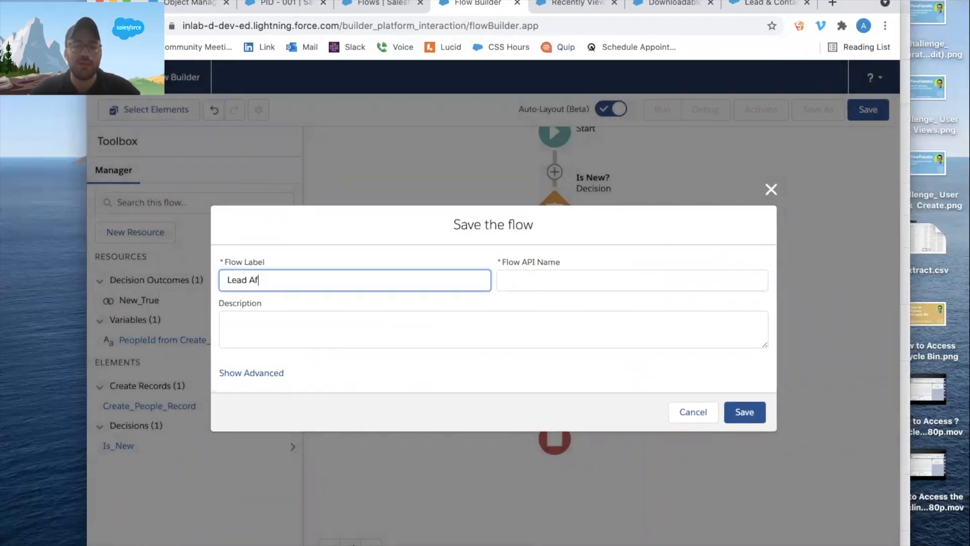
type("Lead After Save on Crea")
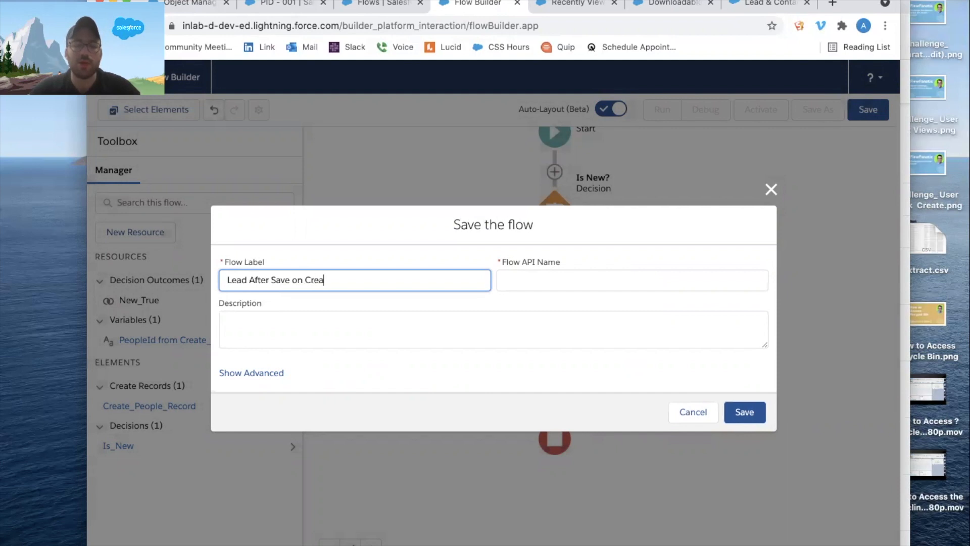
type("te or Edit Record Triggered Flow")
key("Tab")
key("Tab")
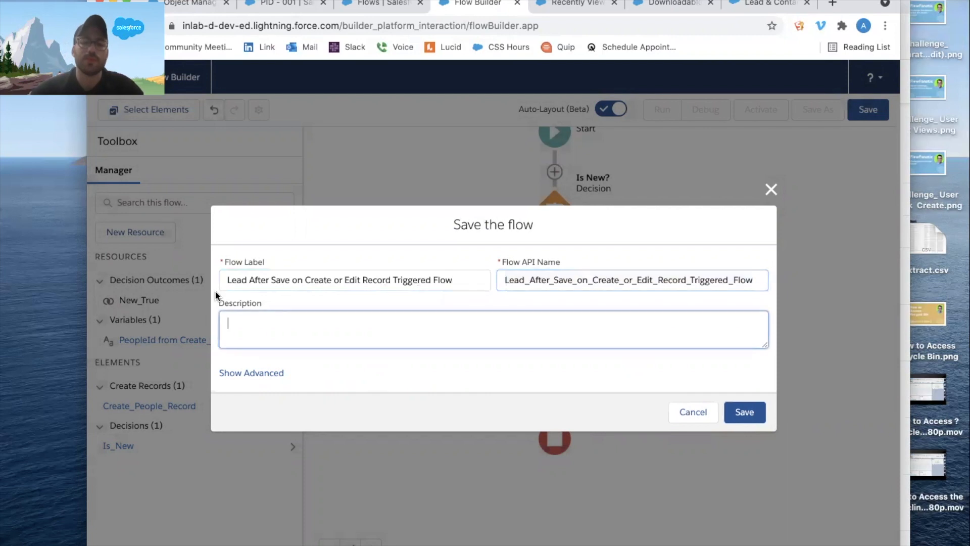
Reuse the flow label as the flow's description and save the flow.
left_click_drag(462, 282, 232, 277)
left_click(329, 319)
left_click_drag(474, 284, 177, 243)
key("ctrl+c")
left_click(319, 323)
key("ctrl+v")
left_click(744, 412)
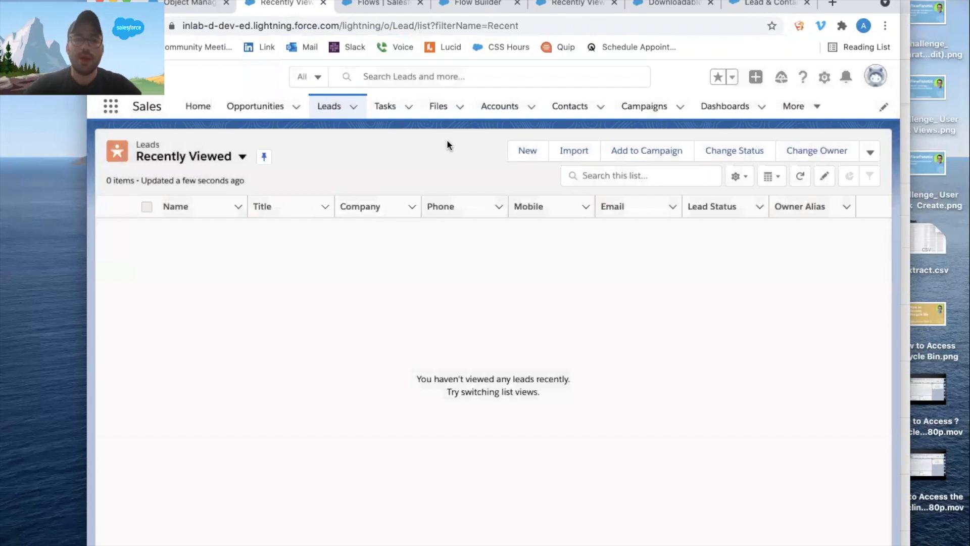
Start a new lead in the Sales app and enter the lead's first and last name.
left_click(350, 108)
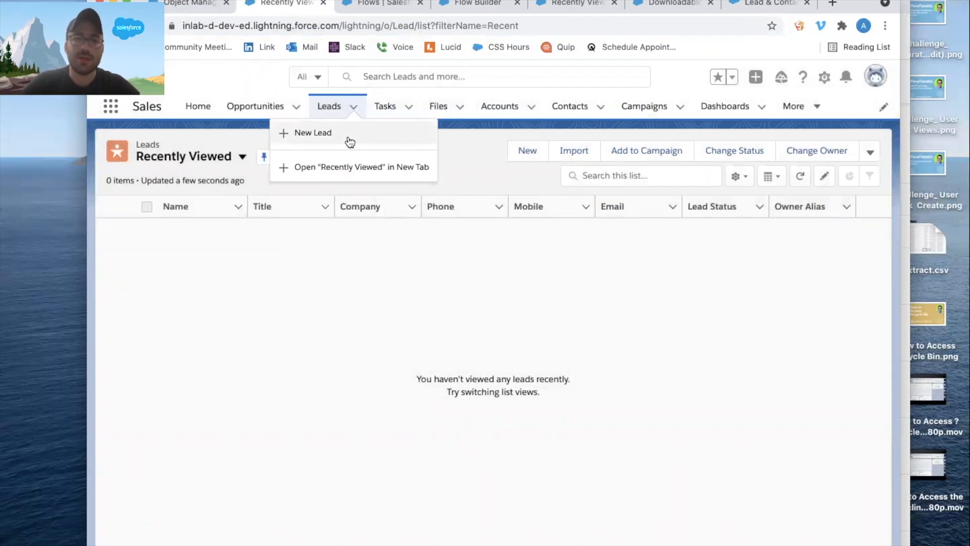
left_click(347, 135)
left_click(308, 282)
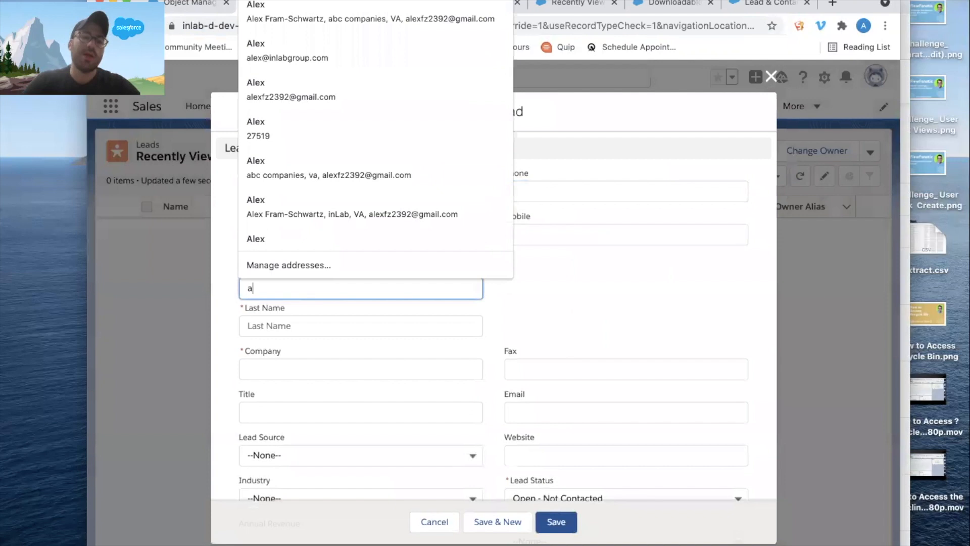
key("Tab")
key("Tab")
Set the lead's company to bcg, fill in the lead's e-mail, and save the lead.
left_click(323, 370)
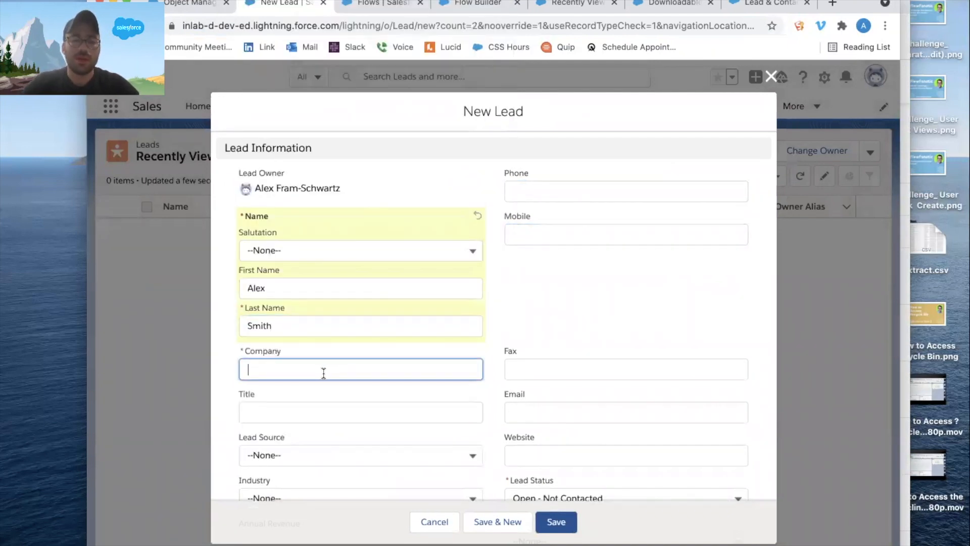
type("bcg")
key("Tab")
left_click(550, 415)
key("Tab")
left_click(564, 514)
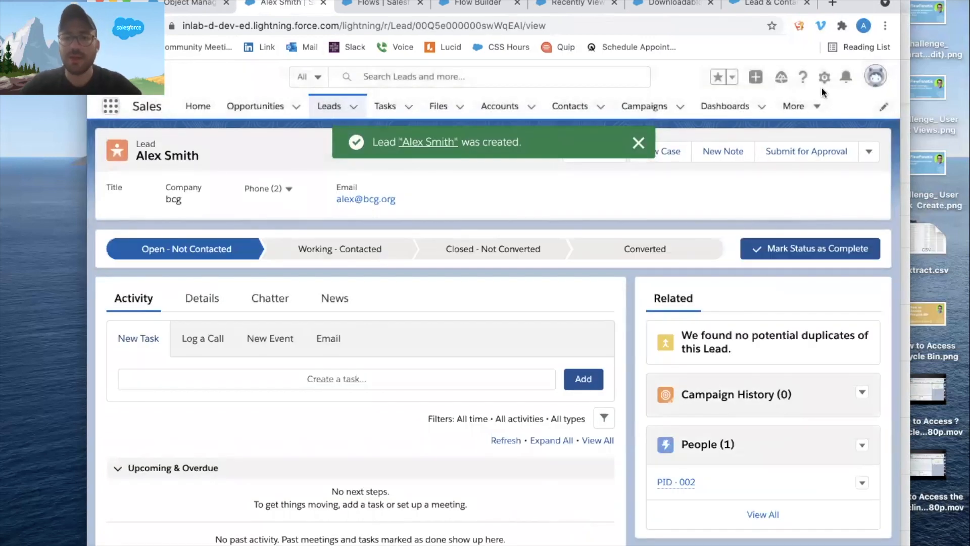
Open the PID - 002 record from the custom People list and check the lead linked in its Lead field.
left_click(793, 106)
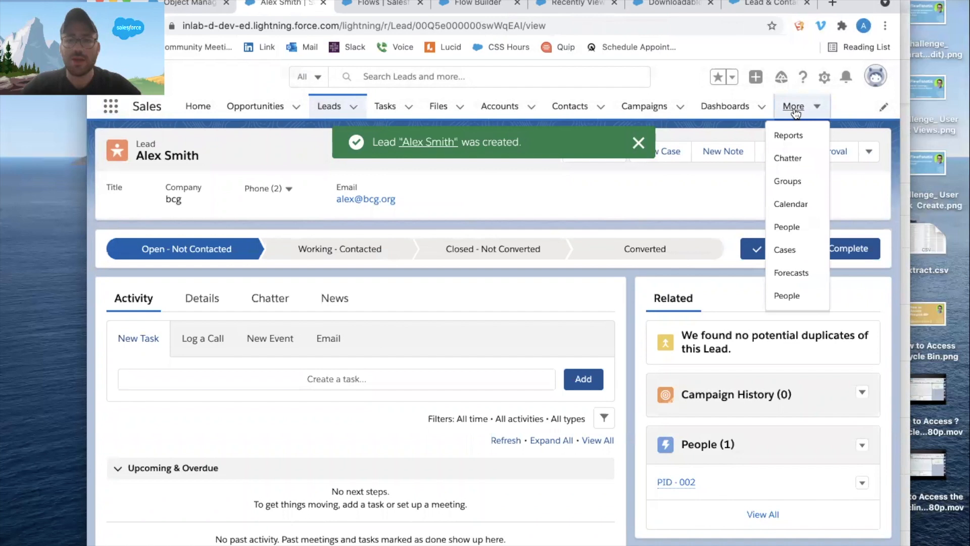
left_click(786, 297)
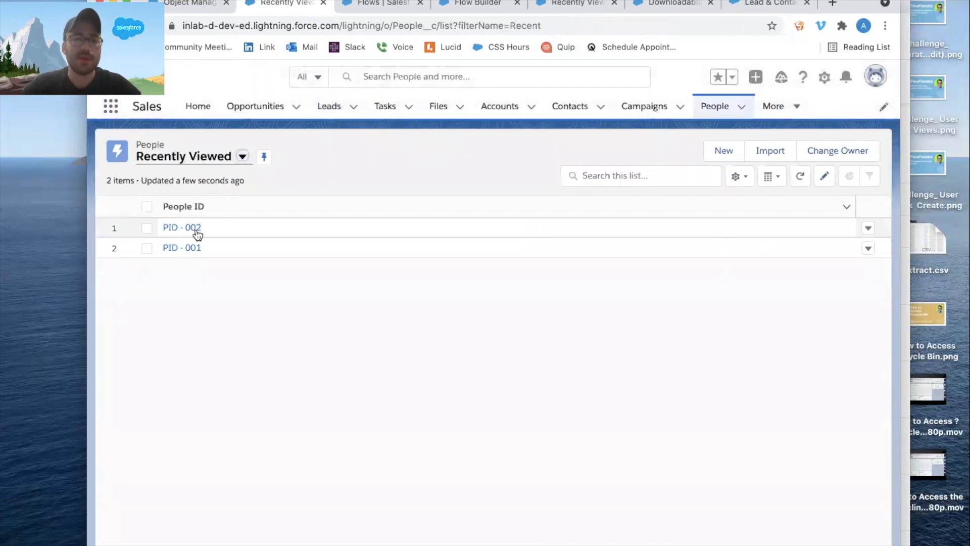
left_click(192, 231)
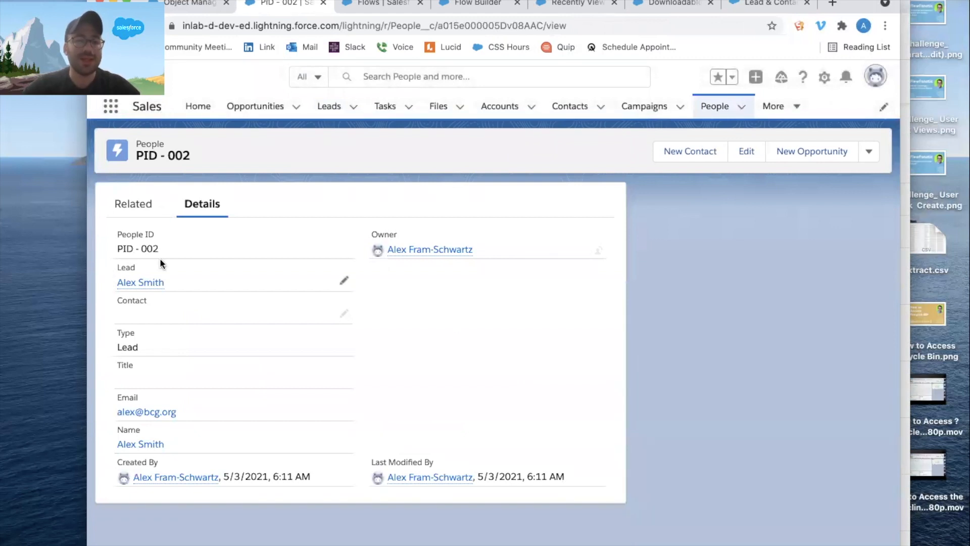
left_click(151, 284, "super")
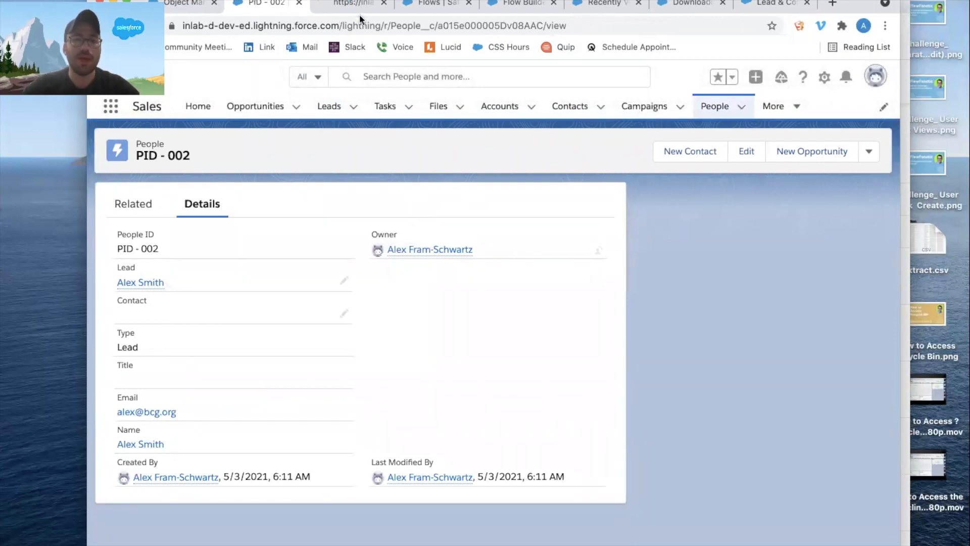
left_click(353, 4)
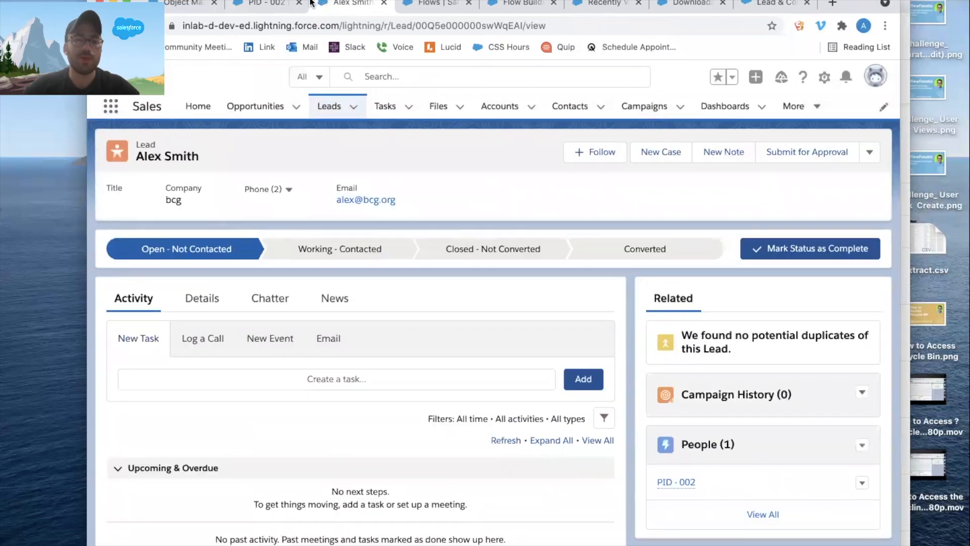
left_click(270, 6)
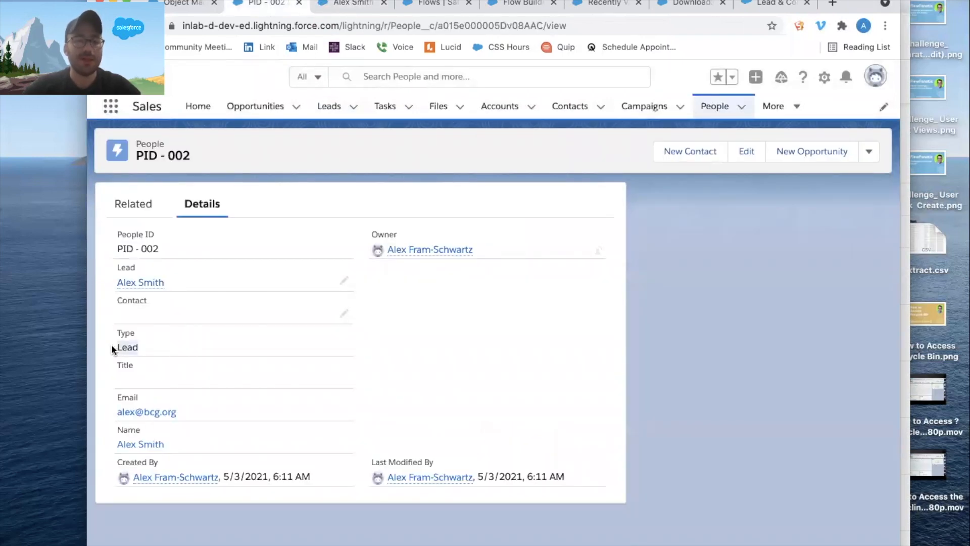
Examine the Email and Name values on the People record and follow the Name link to the lead.
left_click_drag(184, 412, 116, 413)
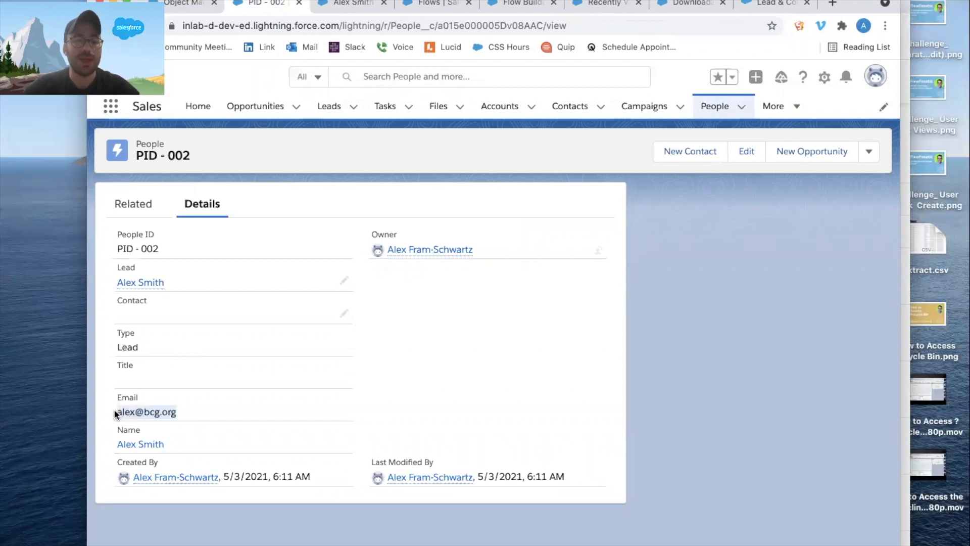
left_click_drag(180, 444, 119, 445)
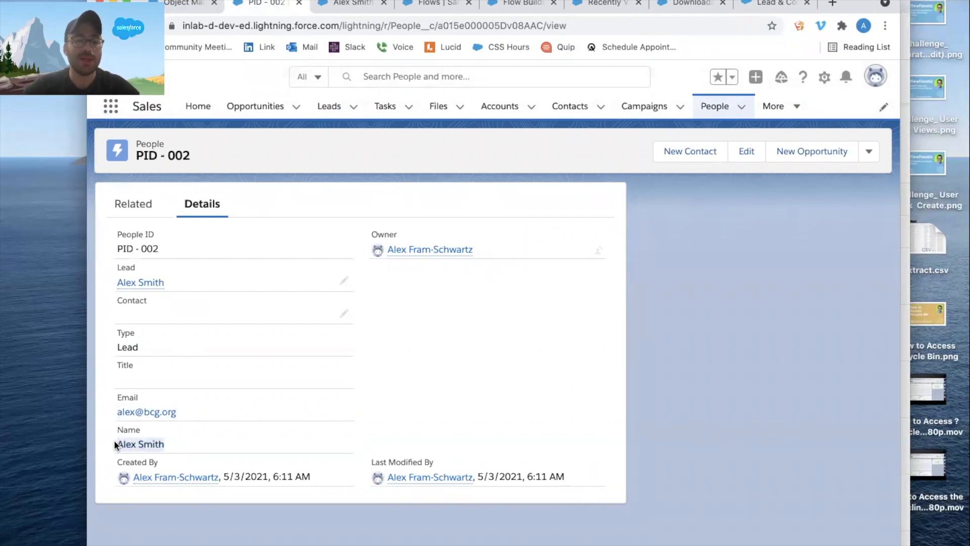
left_click(143, 446, "super")
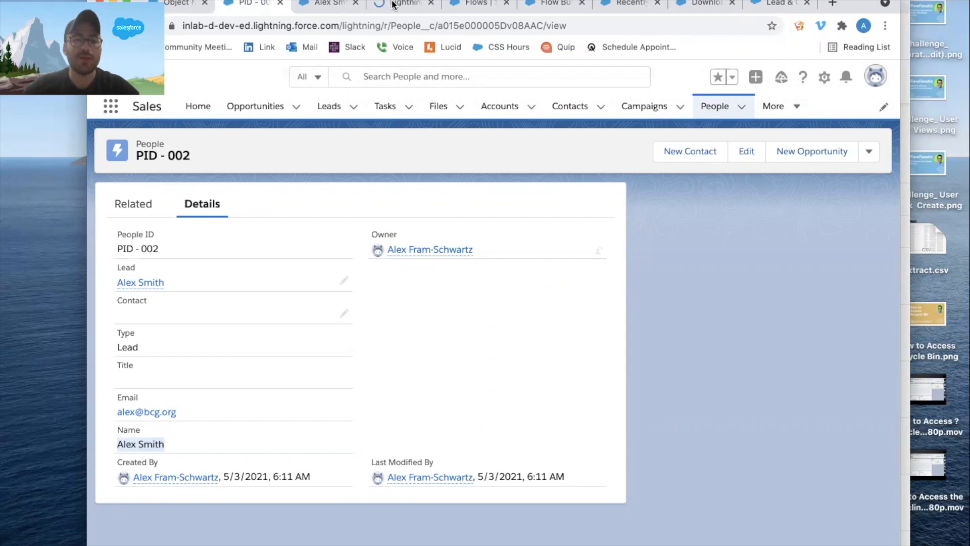
left_click(394, 5)
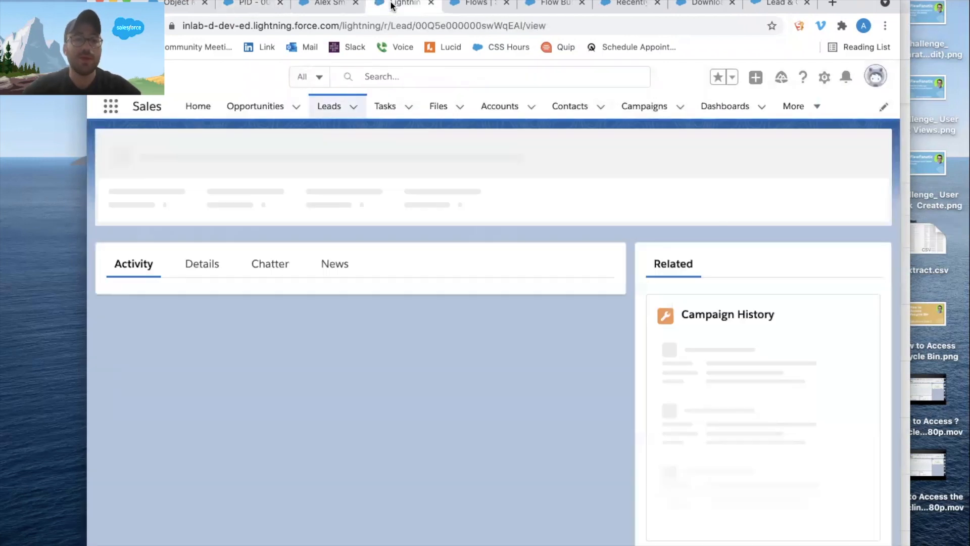
left_click(258, 9)
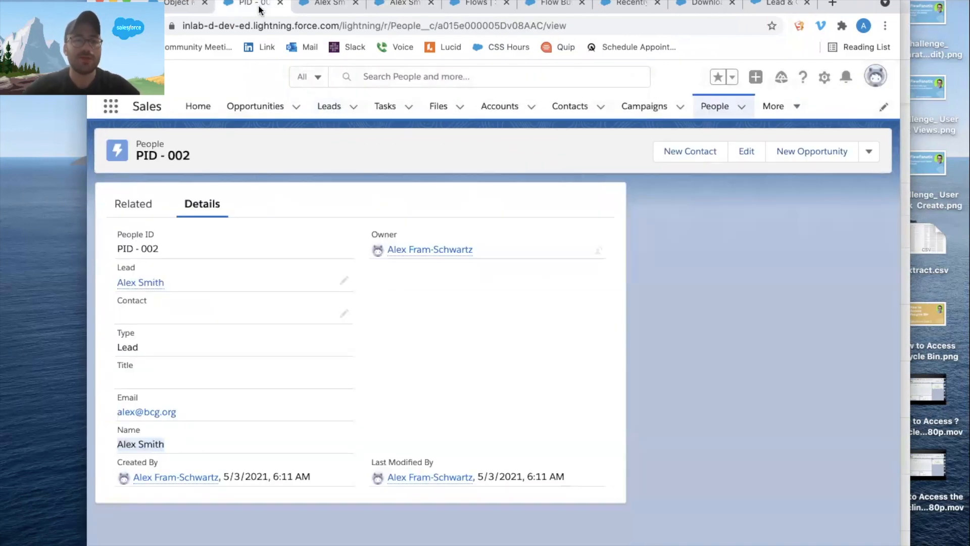
left_click(397, 5)
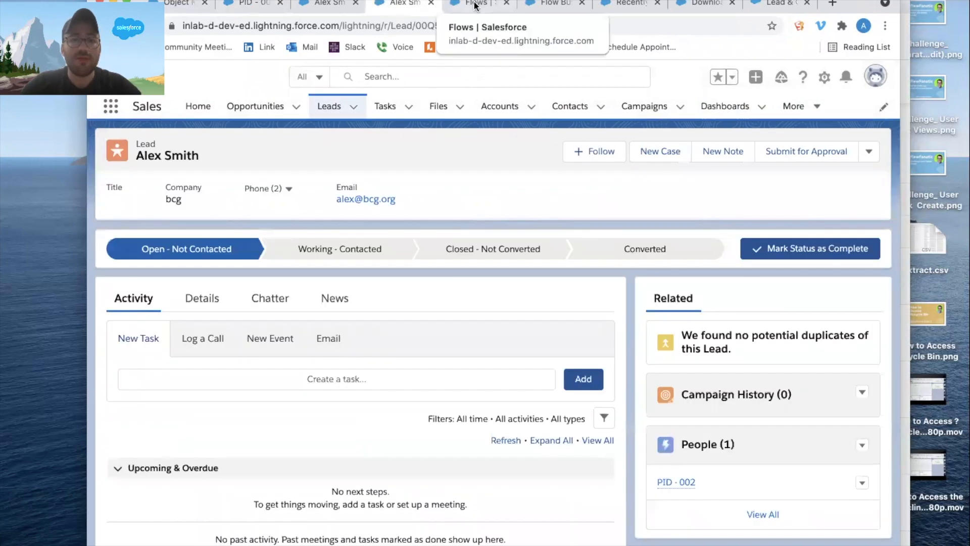
Return to the flow and add a Decision element labelled "Is Lead Converted?" on the Default Outcome path.
left_click(473, 5)
left_click(553, 4)
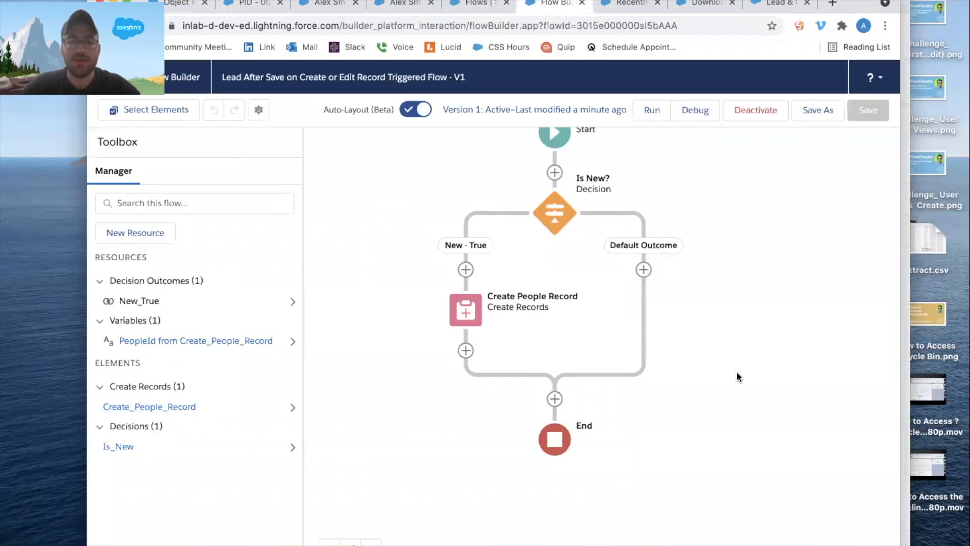
left_click_drag(736, 374, 696, 424)
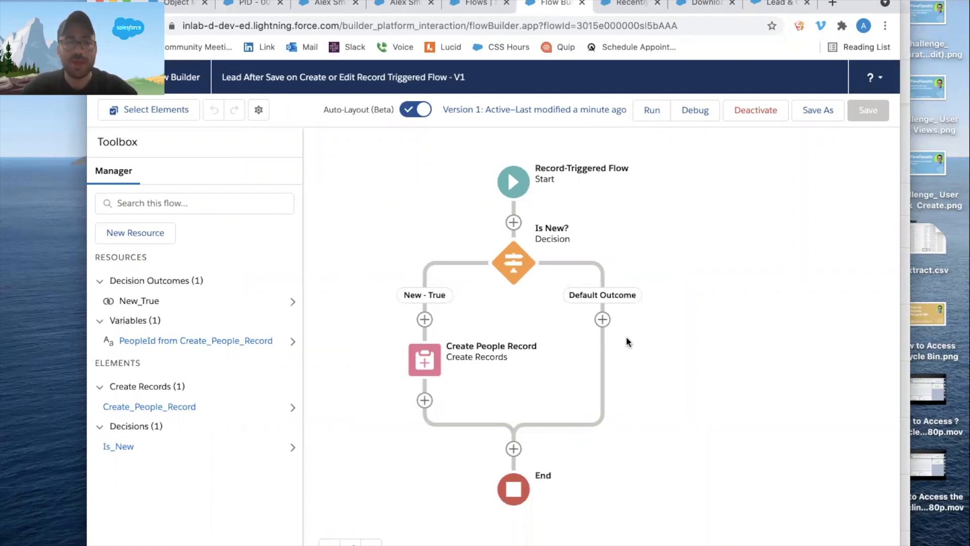
left_click(603, 319)
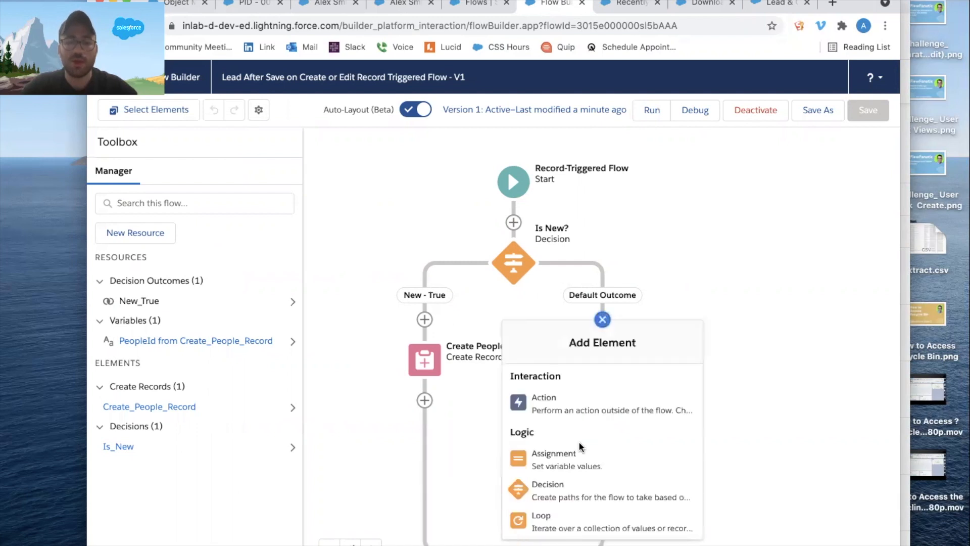
left_click(566, 502)
type("Is the")
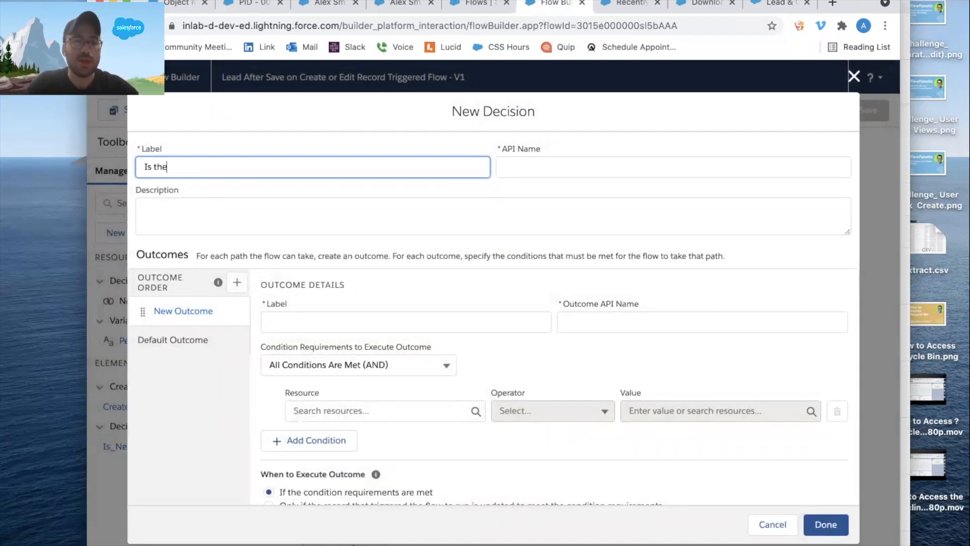
key("BackSpace")
key("BackSpace")
key("BackSpace")
type("LE")
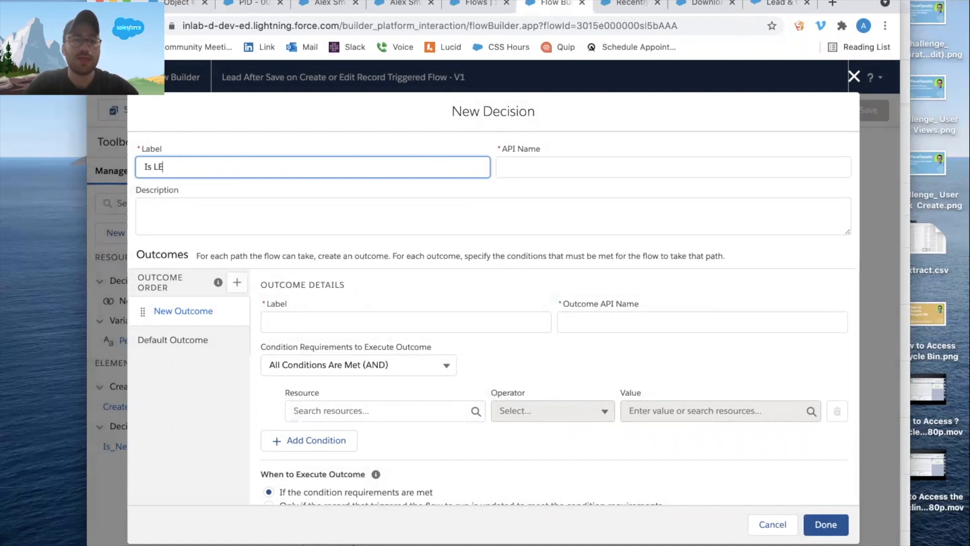
type("ead Converted?")
Enter "Has the lead been converted?" as the decision's description.
left_click(335, 227)
left_click_drag(256, 167, 145, 169)
left_click(194, 202)
type("Has")
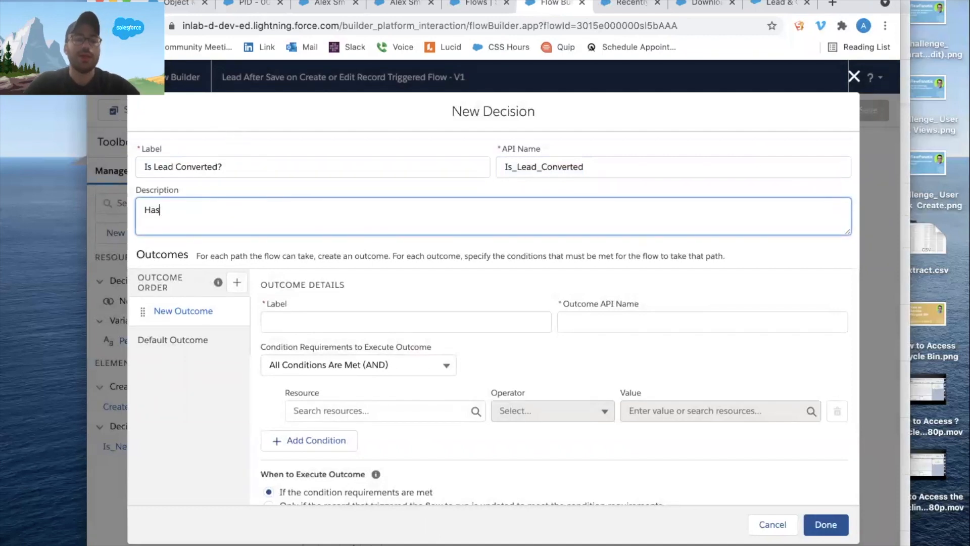
type(" the lead been converted?")
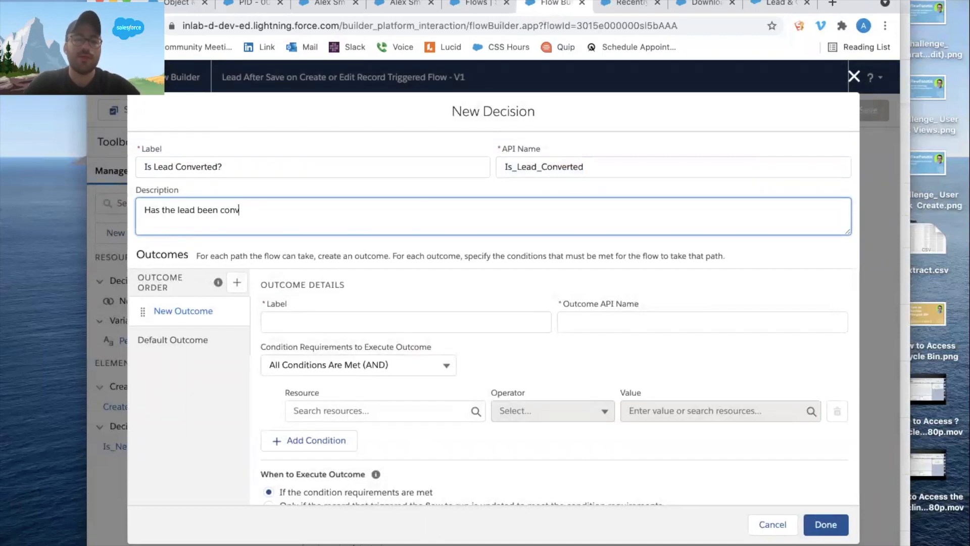
Label the decision's first outcome "Converted - True".
left_click(295, 323)
type("Converted - True")
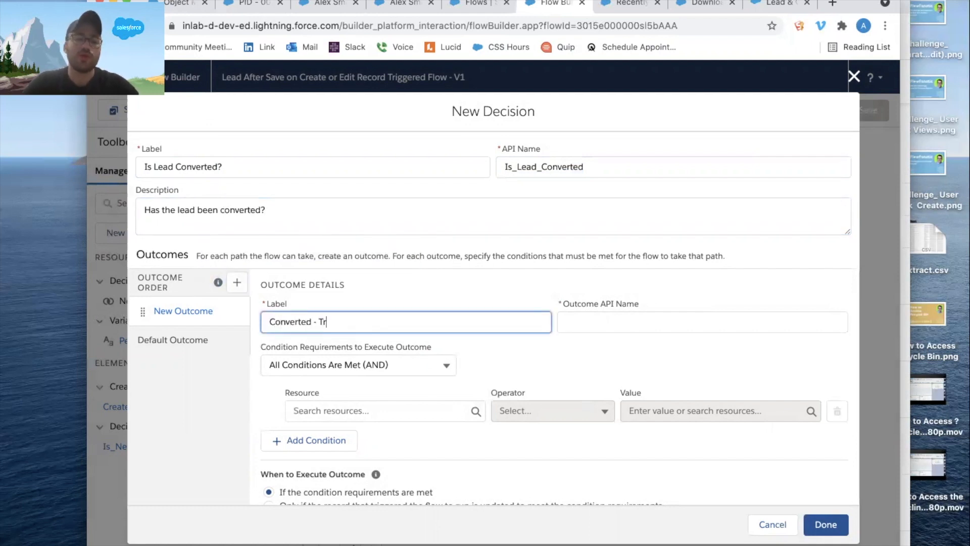
key("Tab")
key("Tab")
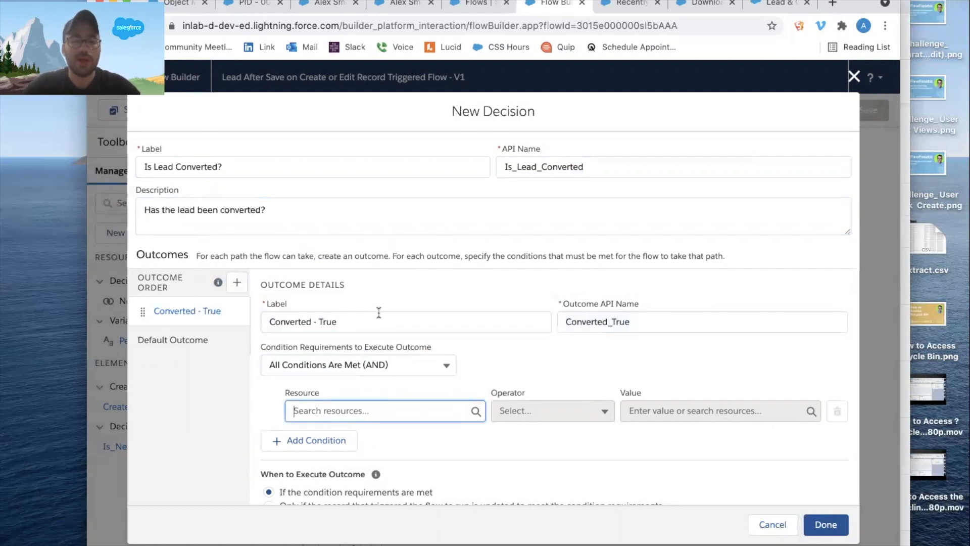
Set the outcome's condition to $Record > Converted Equals True and finish the decision on the Default Outcome path.
left_click(348, 411)
scroll(411, 309, "down", 5)
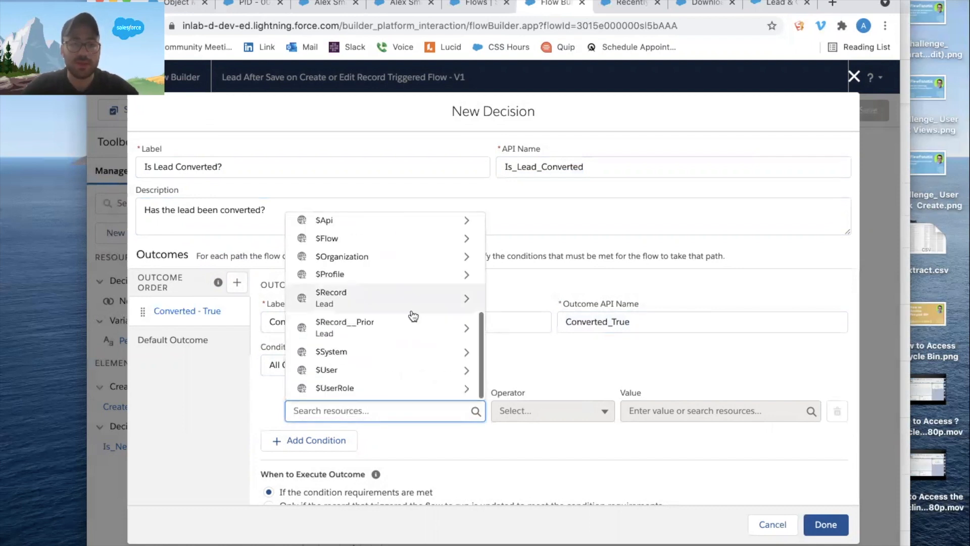
left_click(413, 302)
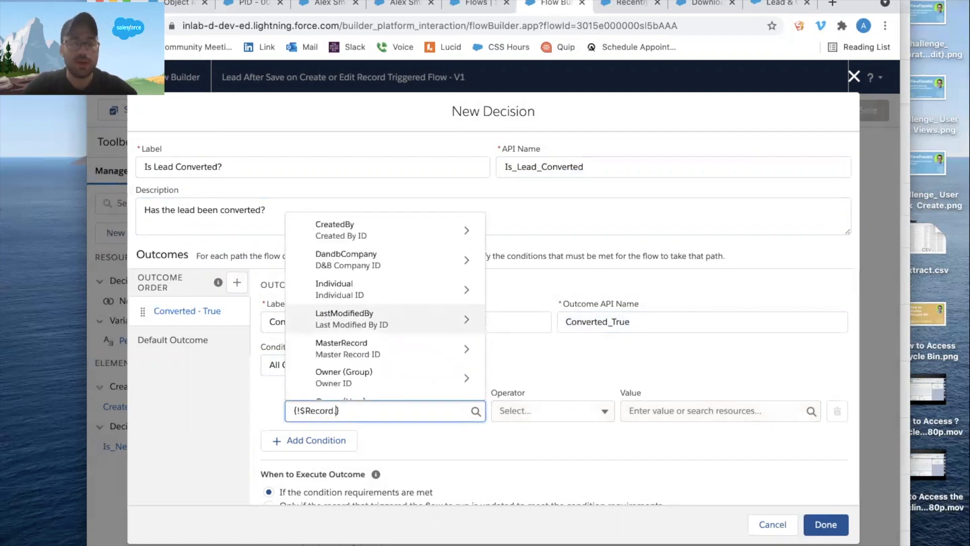
type("conver")
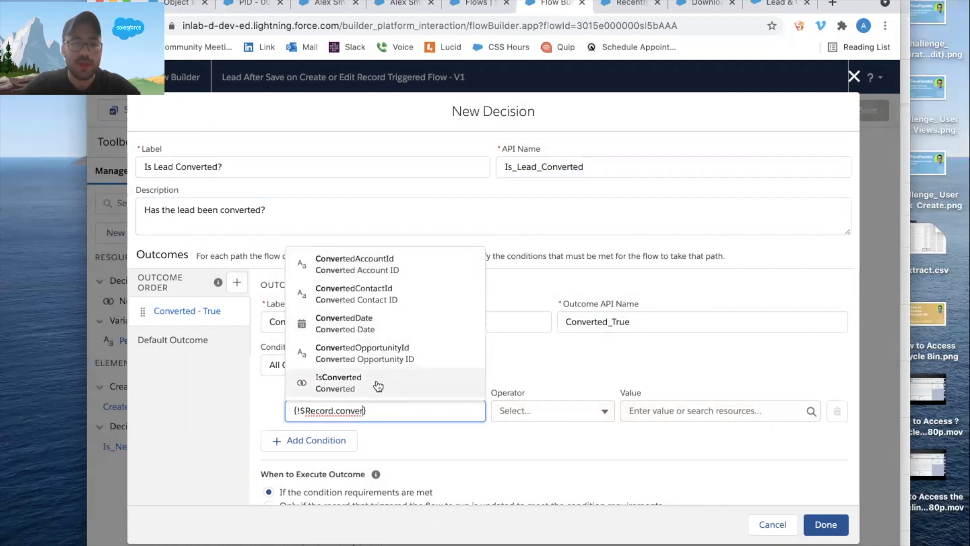
left_click(378, 377)
left_click(658, 407)
type("true")
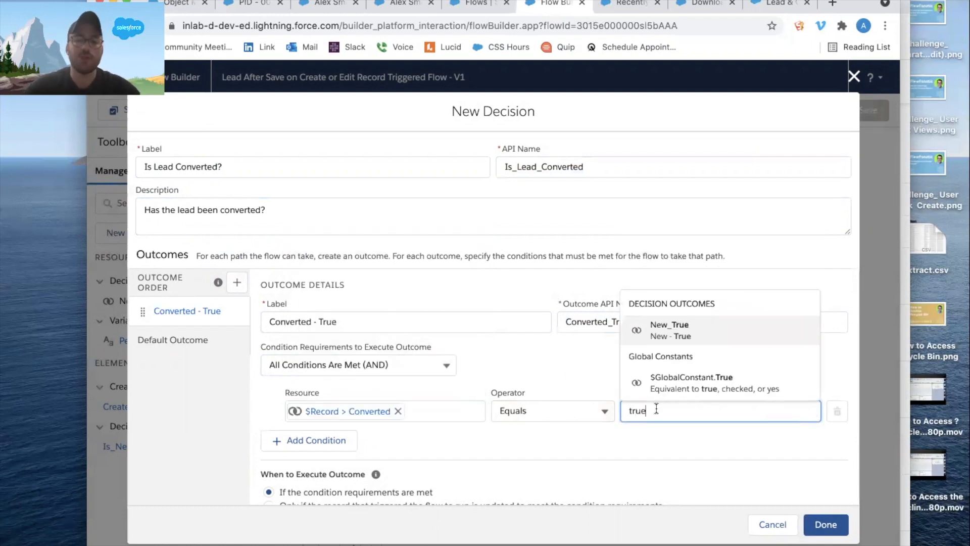
left_click(706, 382)
scroll(758, 444, "down", 1)
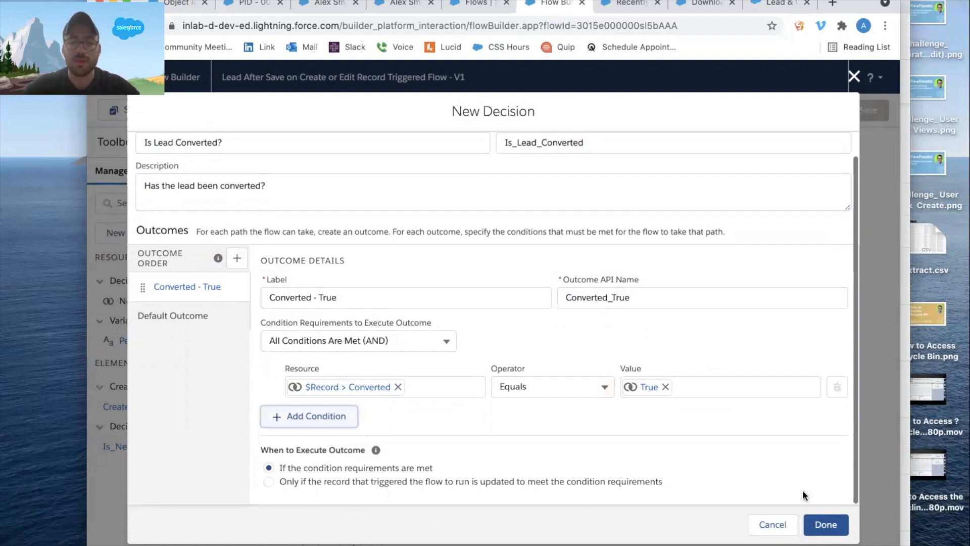
left_click(821, 524)
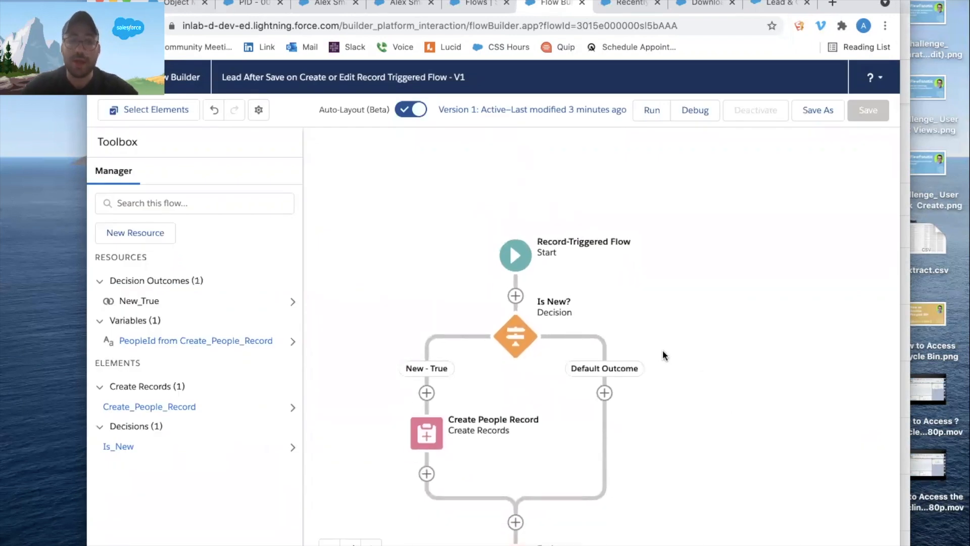
Add a Decision element labelled "Is Lead Converted?" after the point where both Is New? paths merge.
scroll(661, 430, "down", 3)
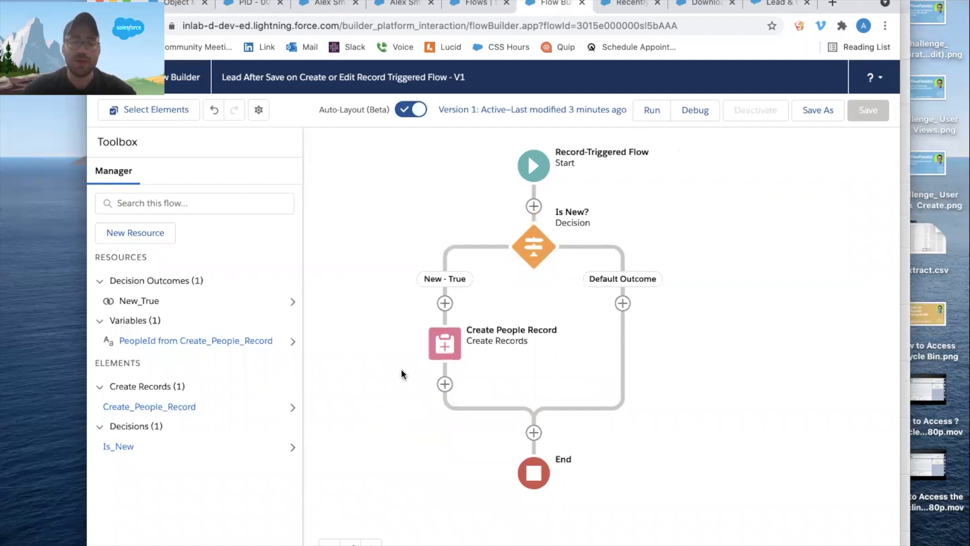
left_click_drag(634, 447, 632, 354)
left_click(533, 338)
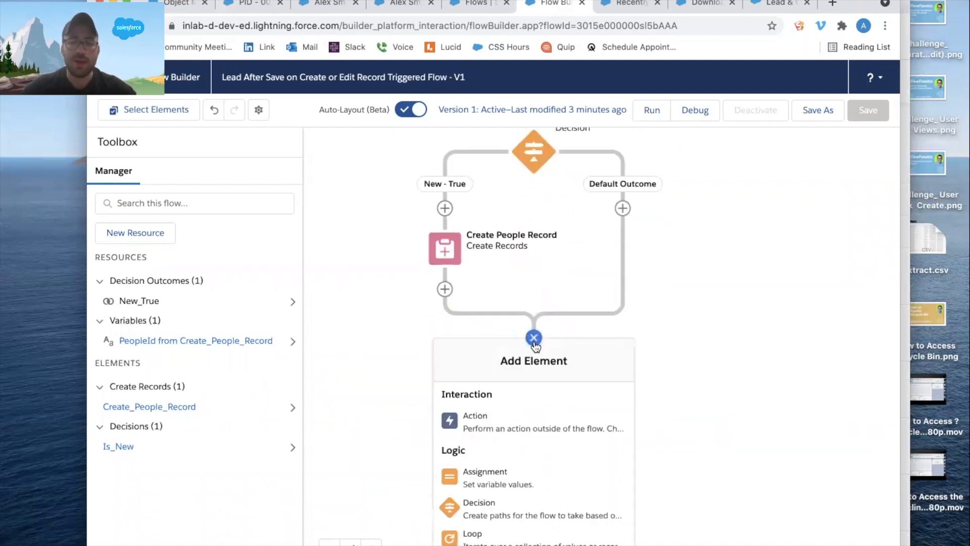
scroll(534, 450, "down", 1)
left_click(507, 465)
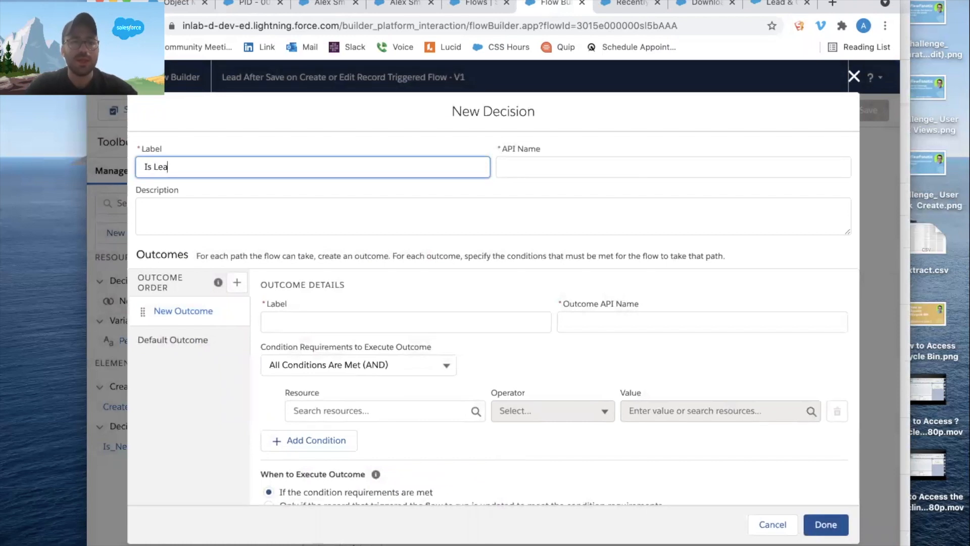
type("Is Lead X")
key("BackSpace")
type("Converted?")
key("Tab")
key("Tab")
Copy the label "Is Lead Converted?" into the new decision's description.
left_click_drag(229, 168, 140, 169)
key("super+c")
left_click(162, 209)
key("super+v")
Label the new decision's first outcome "Converted - True?".
left_click(294, 318)
type("c")
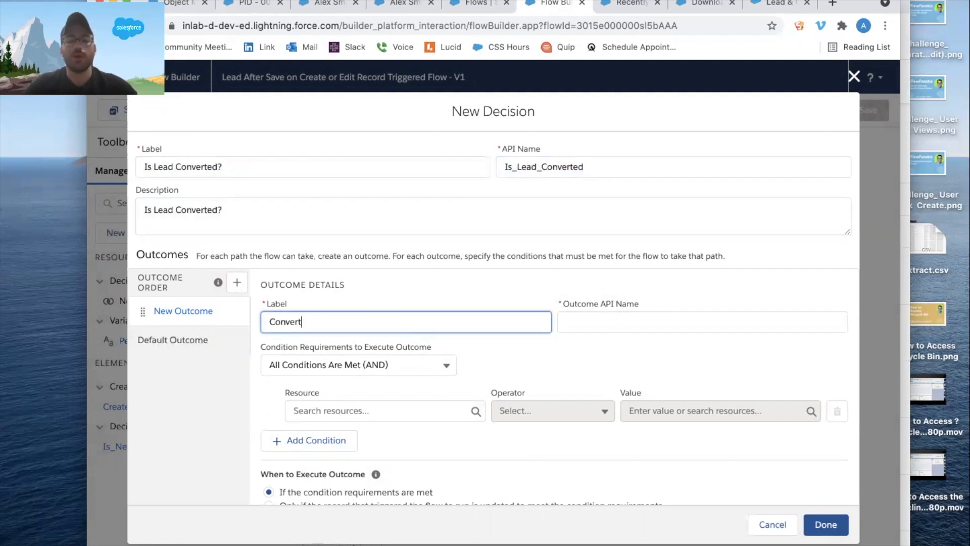
type("onverted - True?")
key("Tab")
key("Tab")
key("Tab")
left_click_drag(383, 323, 255, 309)
Set the "Converted - True?" outcome's condition to $Record > Converted Equals $GlobalConstant.True.
scroll(434, 297, "down", 1)
left_click(358, 386)
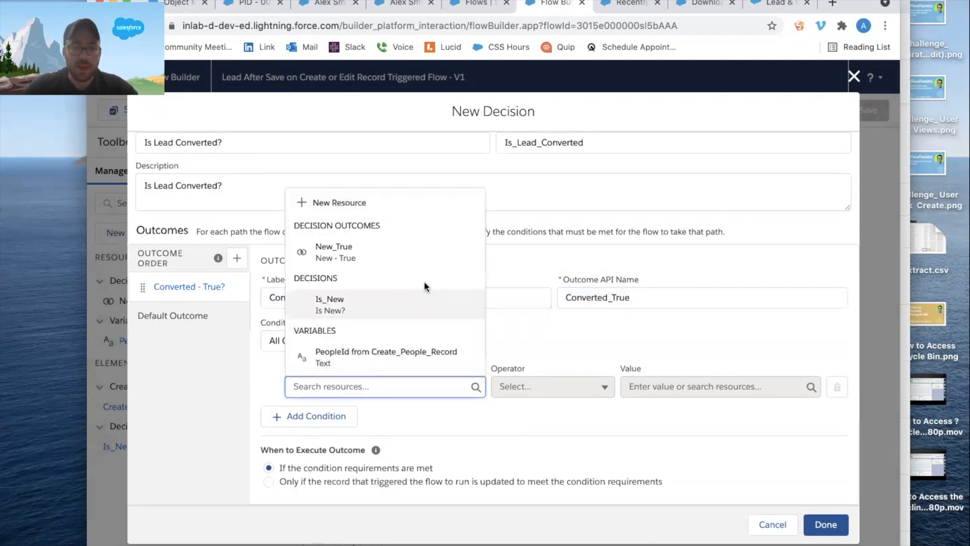
scroll(423, 281, "down", 5)
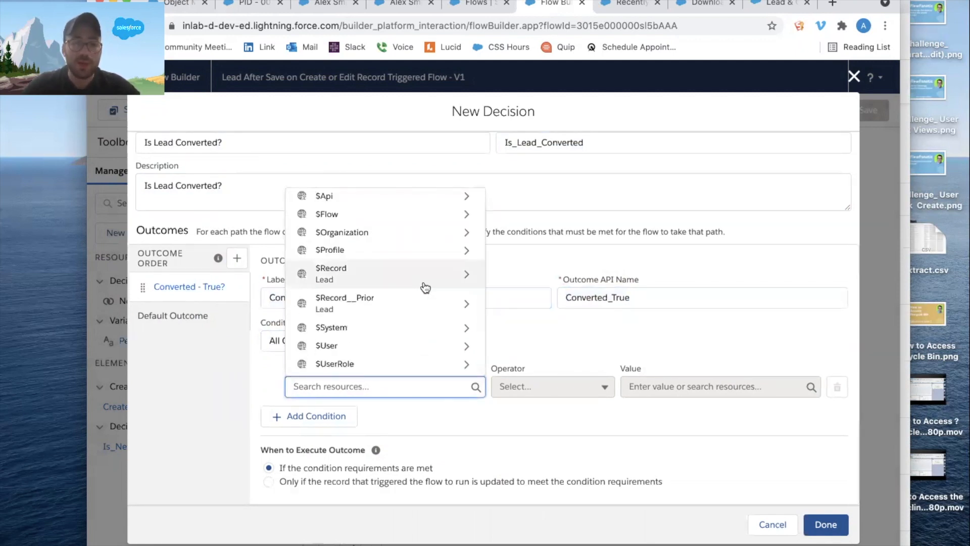
left_click(425, 288)
type("conver")
left_click(375, 359)
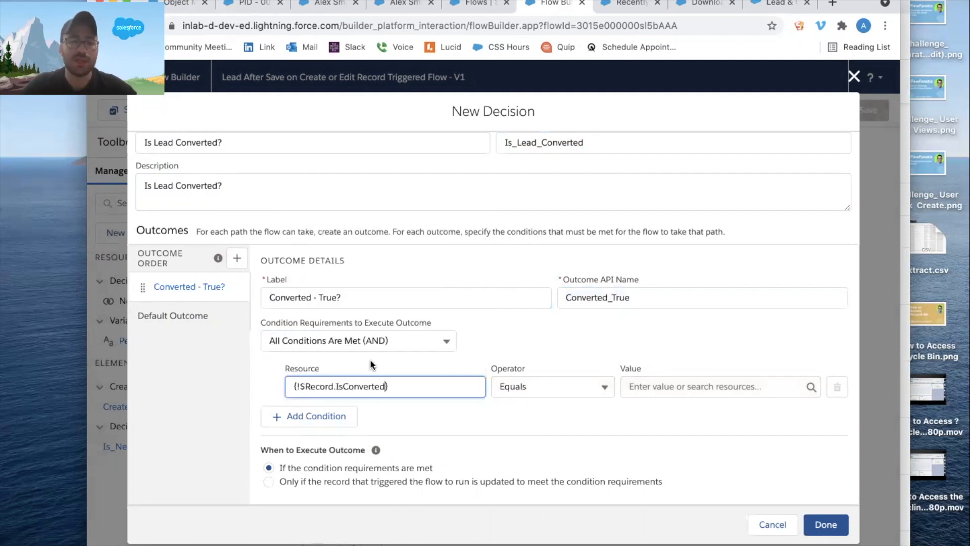
left_click(661, 379)
type("true")
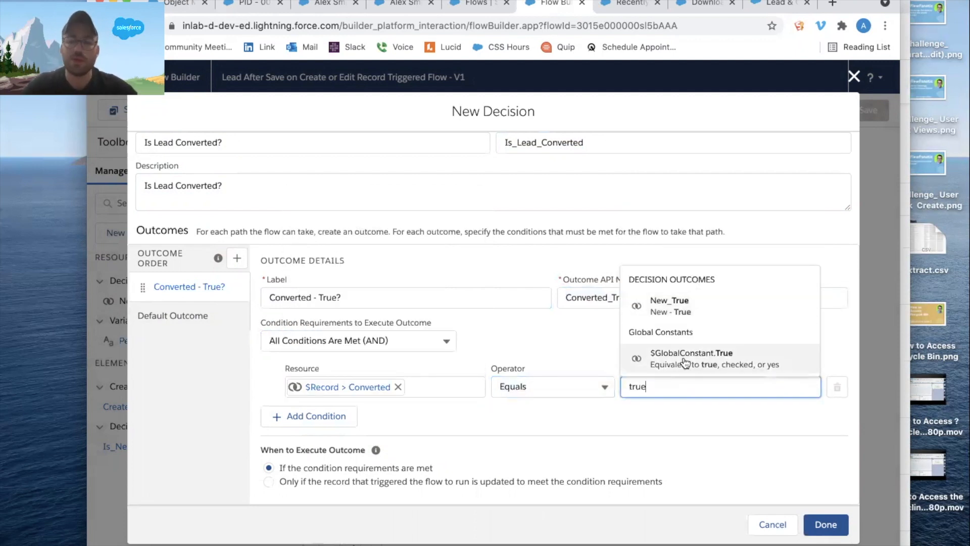
left_click(685, 361)
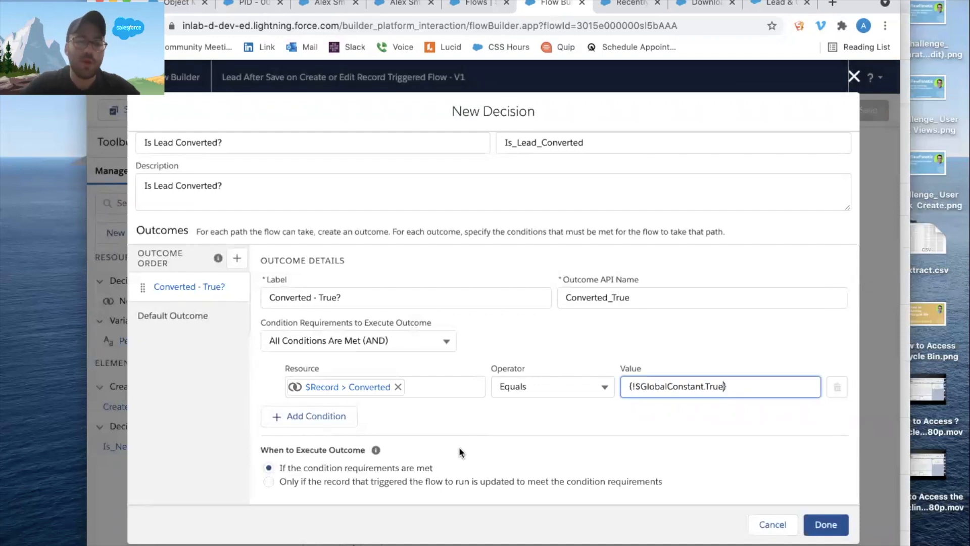
Execute the outcome only if the triggering record is updated to meet the condition requirements, and finish the decision.
left_click(298, 481)
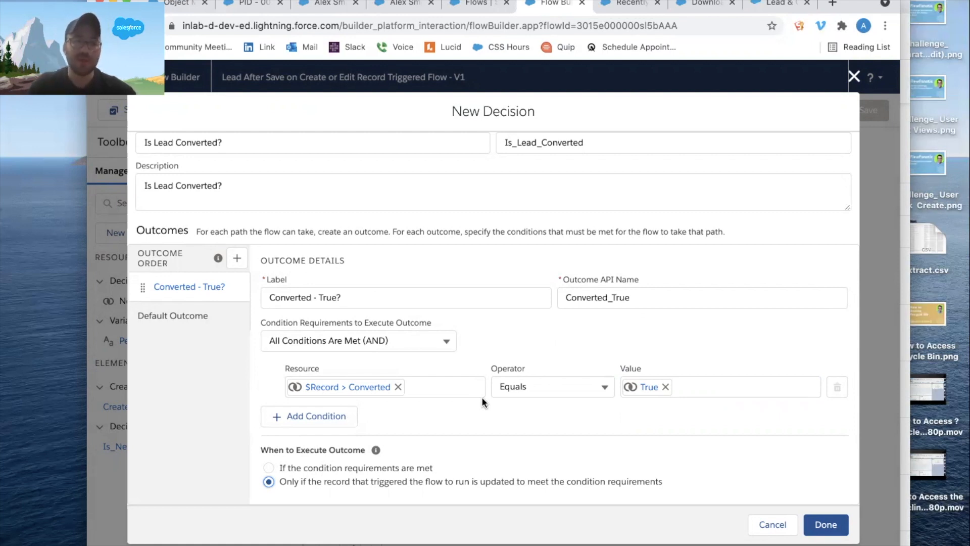
left_click(813, 512)
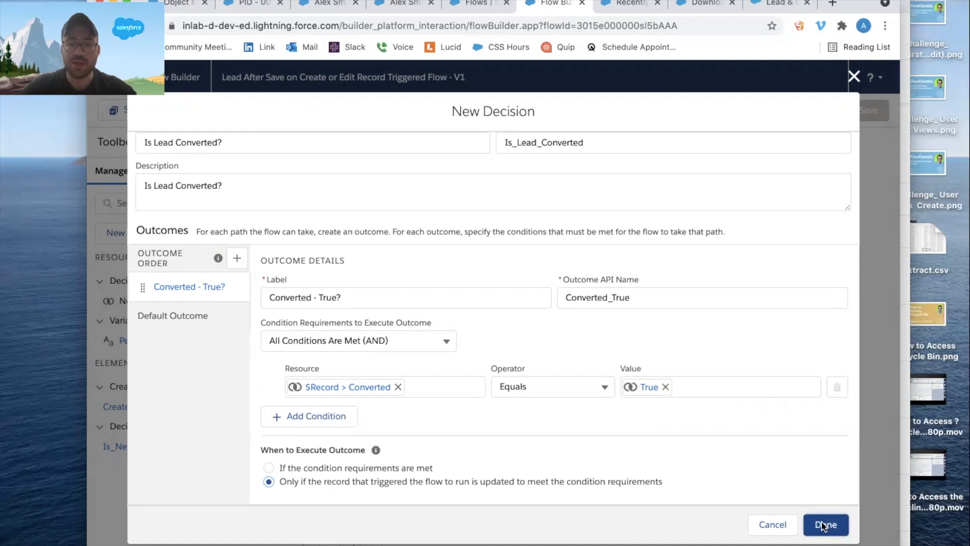
left_click_drag(719, 438, 707, 505)
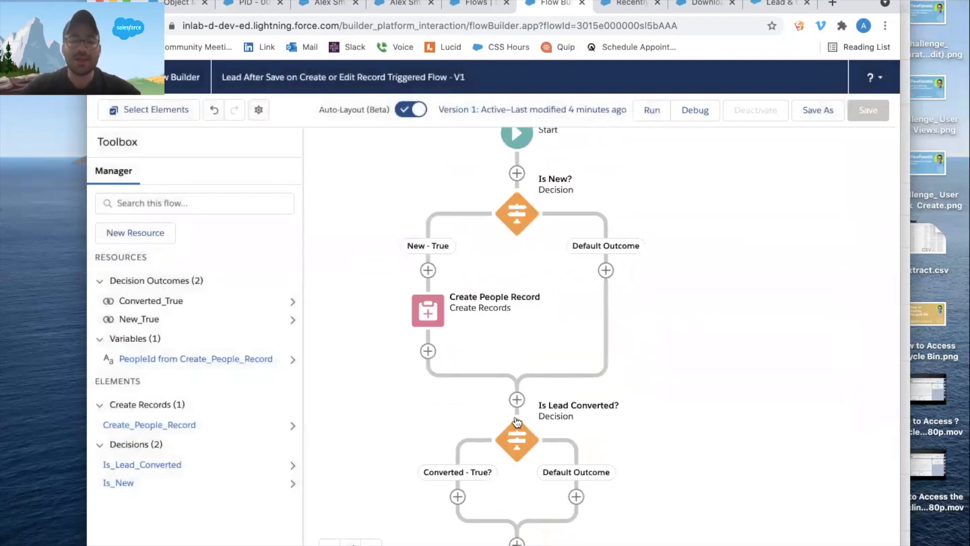
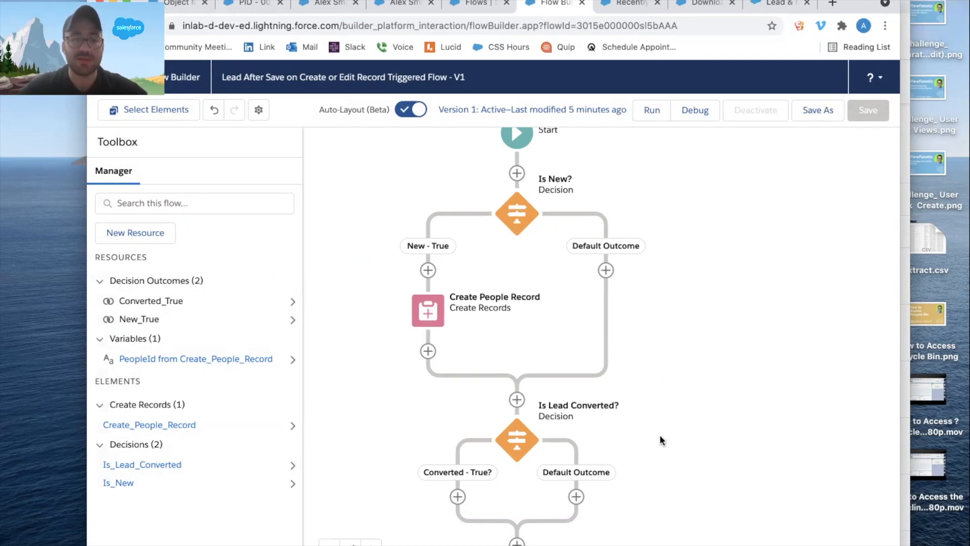
Add an Update Records element labelled "Update People Record" to the "Converted - True?" path.
scroll(664, 384, "down", 4)
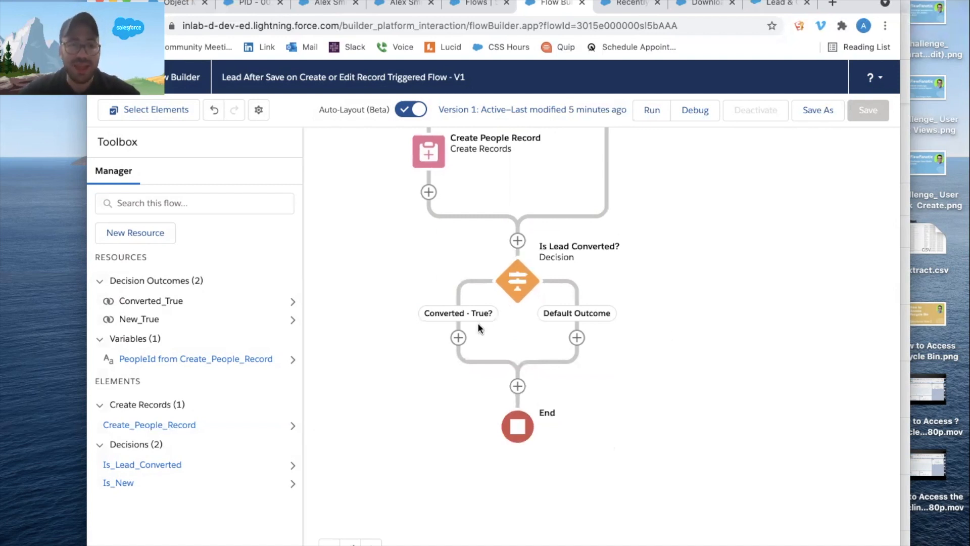
left_click(458, 338)
scroll(492, 450, "down", 4)
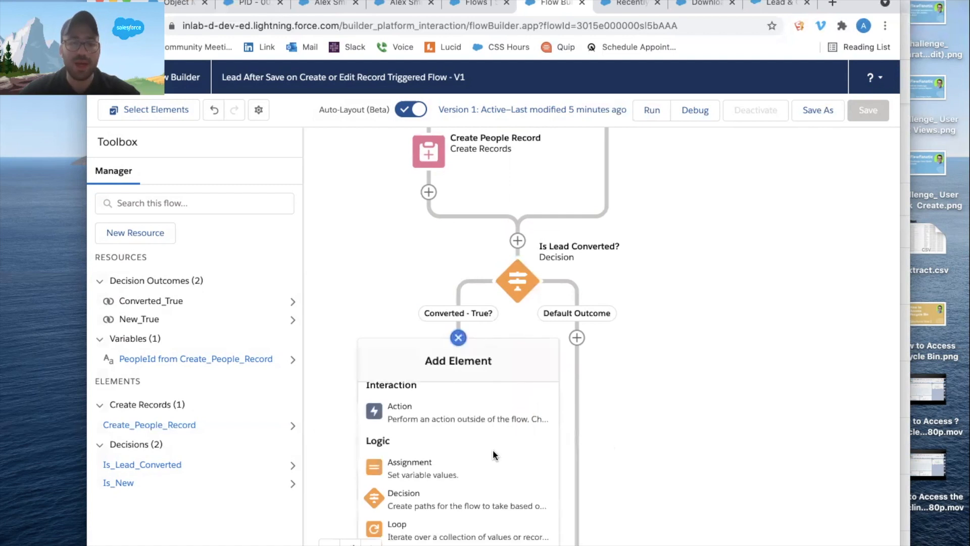
left_click(462, 472)
type("Update")
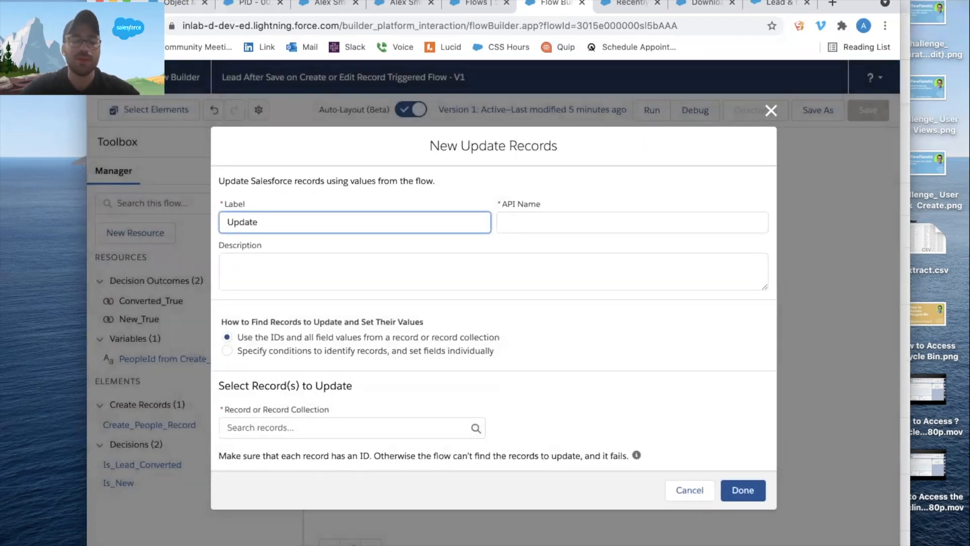
type(" People Re")
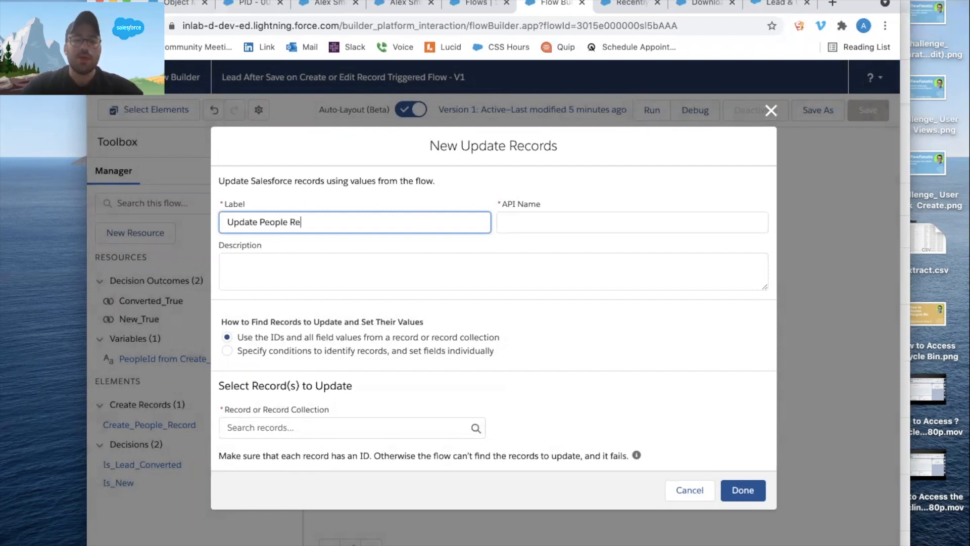
Copy the label "Update People Record" into the new element's description.
left_click(322, 261)
left_click_drag(348, 225, 137, 213)
key("super+c")
left_click(258, 265)
key("super+v")
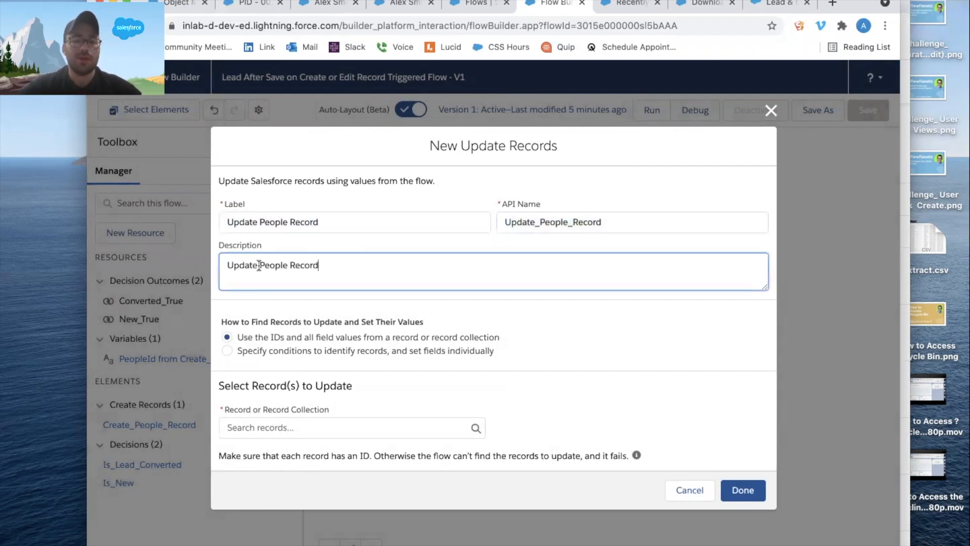
Have the element identify records by conditions with individually set fields, and choose People as the object to update.
left_click(261, 350)
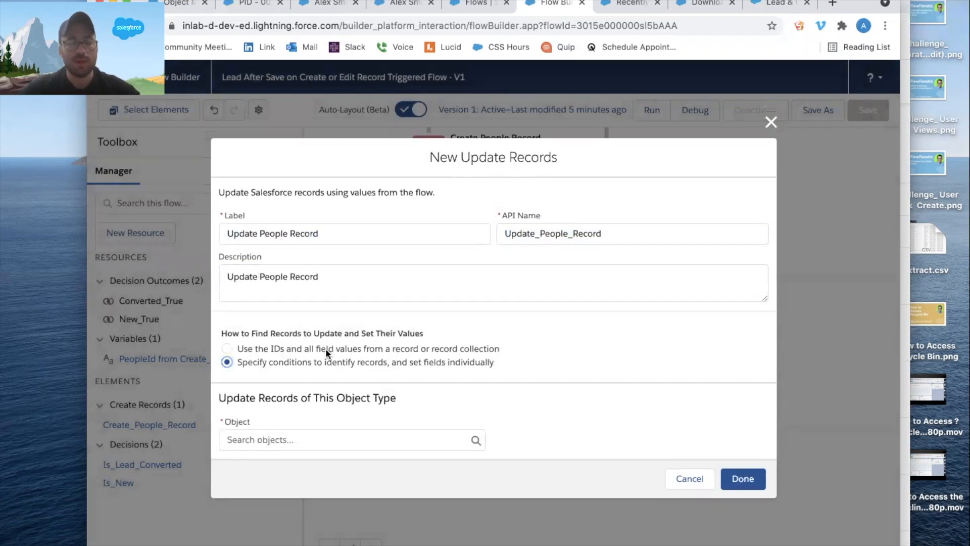
left_click(272, 444)
type("people")
left_click(301, 376)
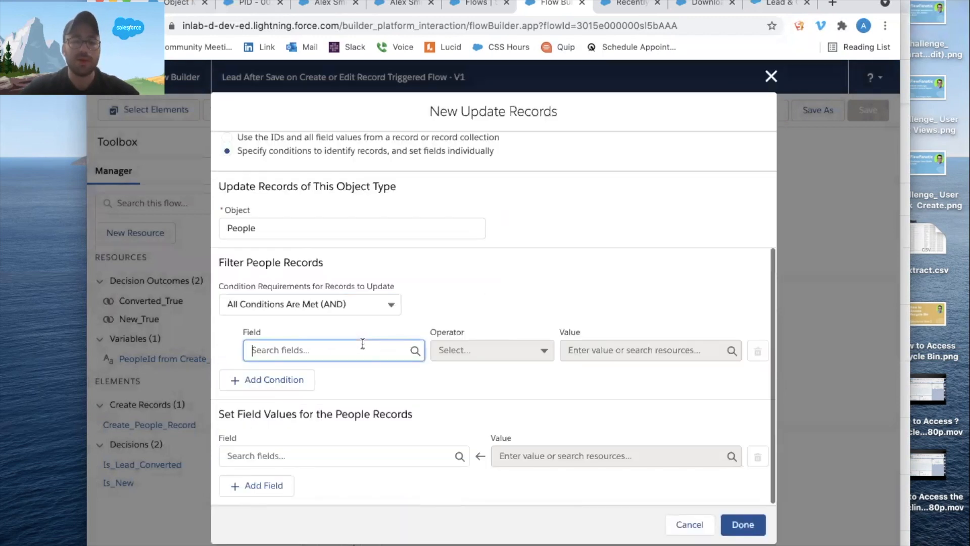
Filter the People records to those whose Lead__c Equals $Record > Lead ID.
left_click(439, 316)
scroll(438, 316, "up", 1)
scroll(438, 316, "down", 1)
scroll(330, 383, "down", 1)
left_click(329, 394)
type("Lead__c")
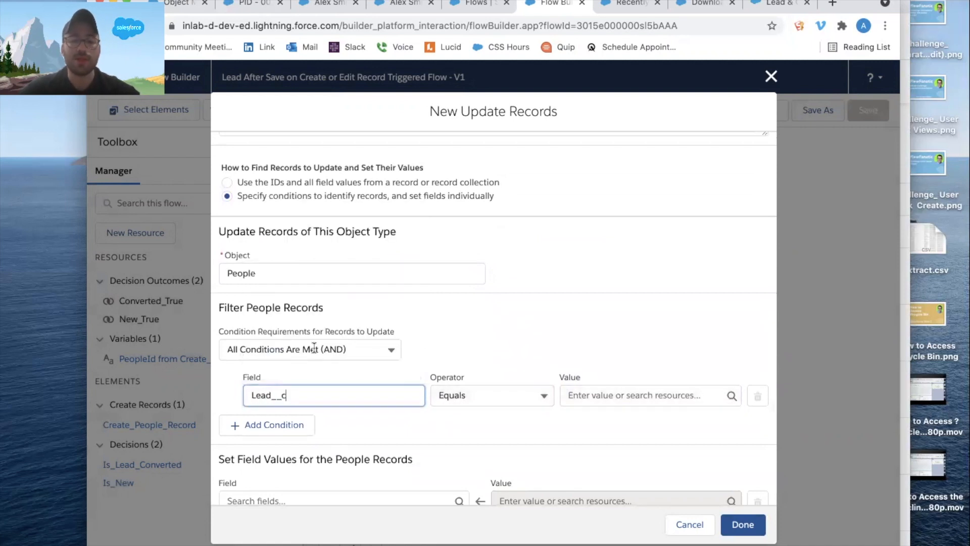
left_click(623, 399)
scroll(629, 307, "down", 5)
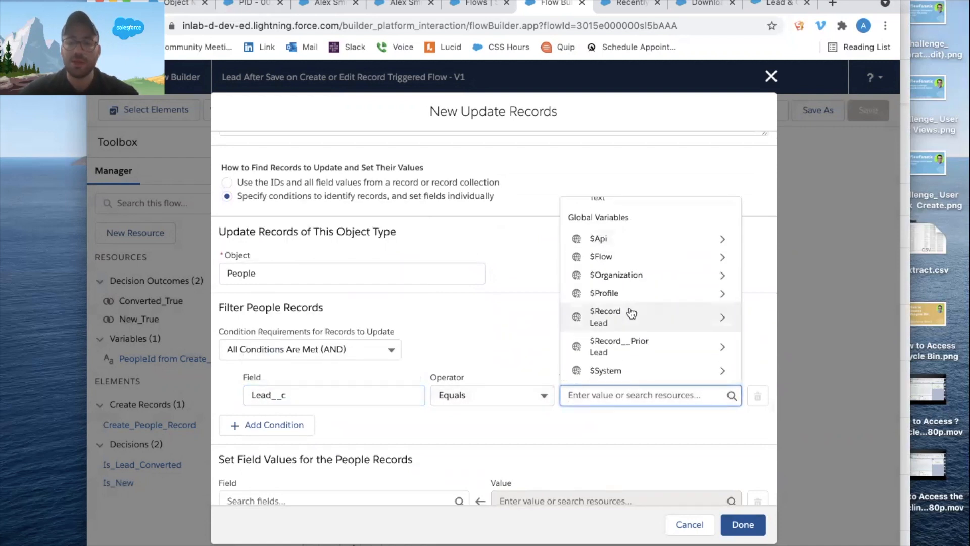
left_click(632, 312)
type("id")
scroll(631, 312, "down", 10)
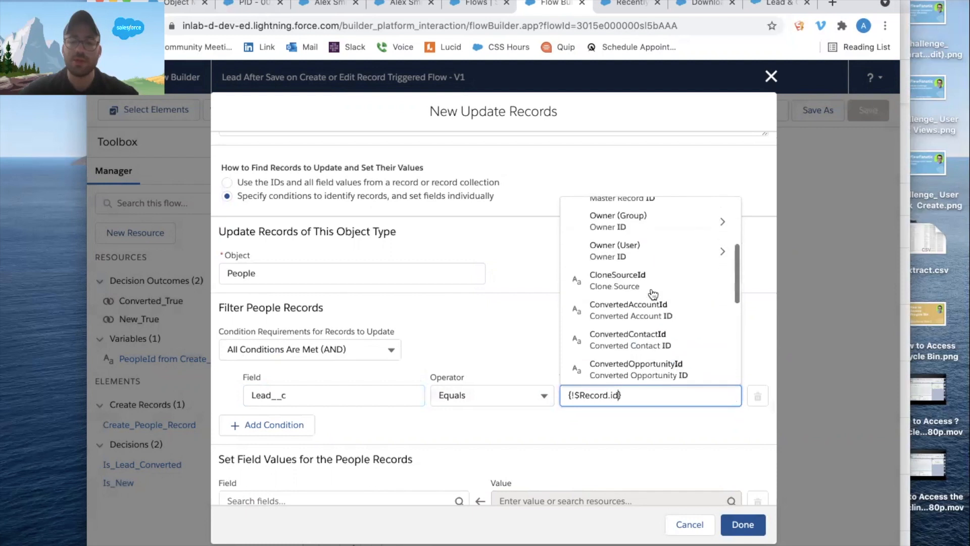
left_click(636, 227)
scroll(605, 362, "down", 2)
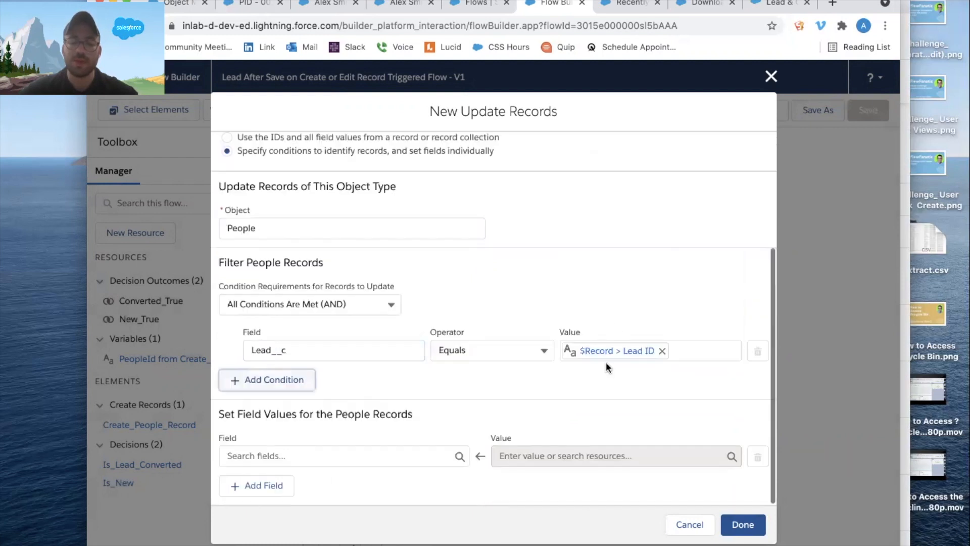
Set the People records' Contact__c field to $Record > Converted Contact ID.
left_click(307, 455)
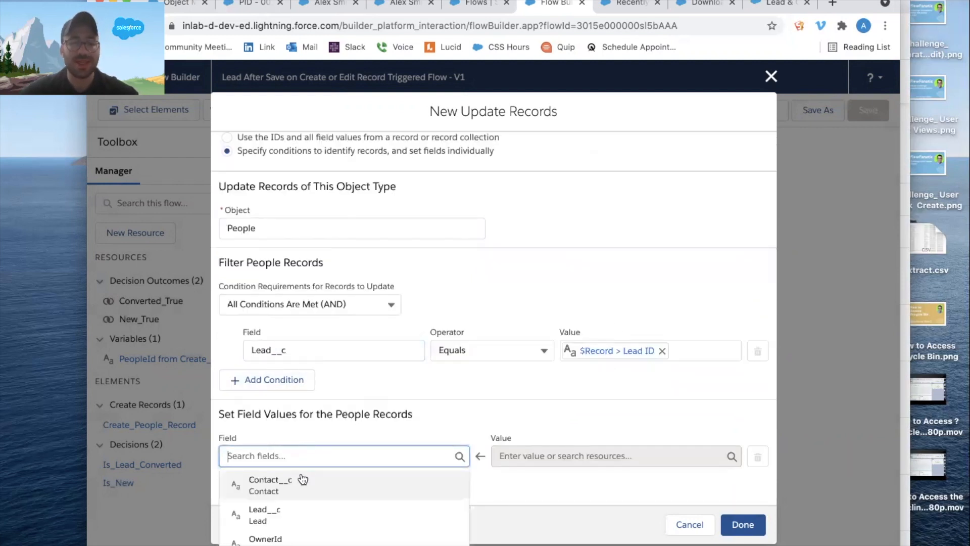
left_click(303, 479)
left_click(606, 456)
scroll(634, 338, "down", 6)
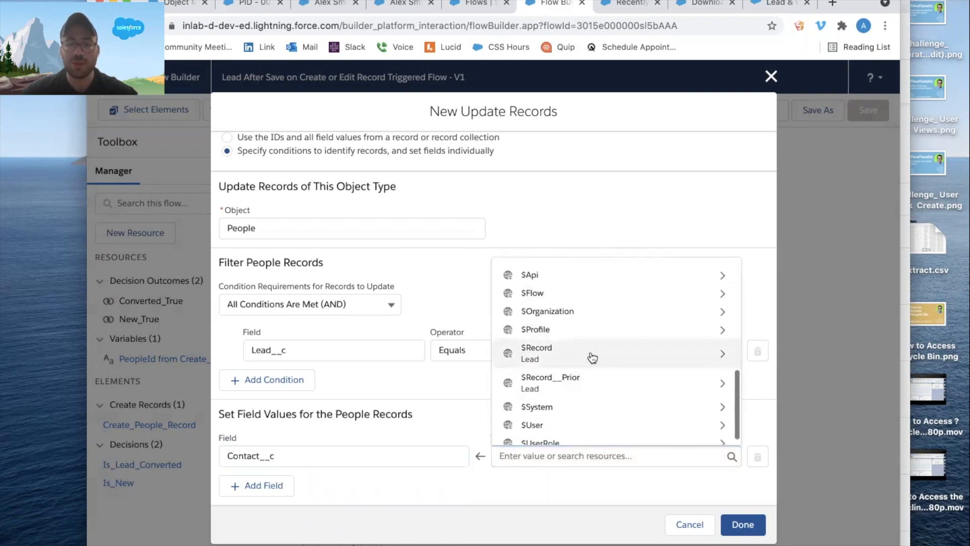
left_click(589, 354)
type("contact")
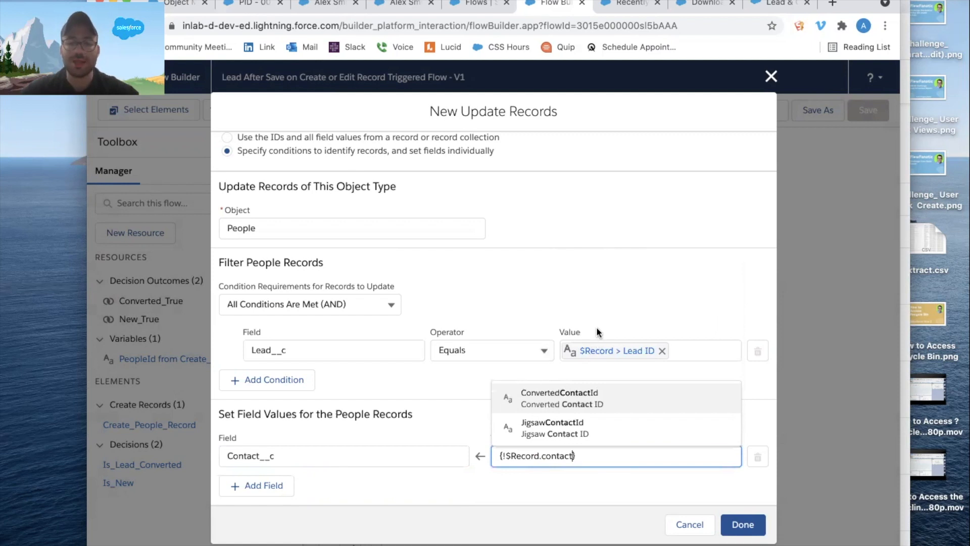
left_click(586, 398)
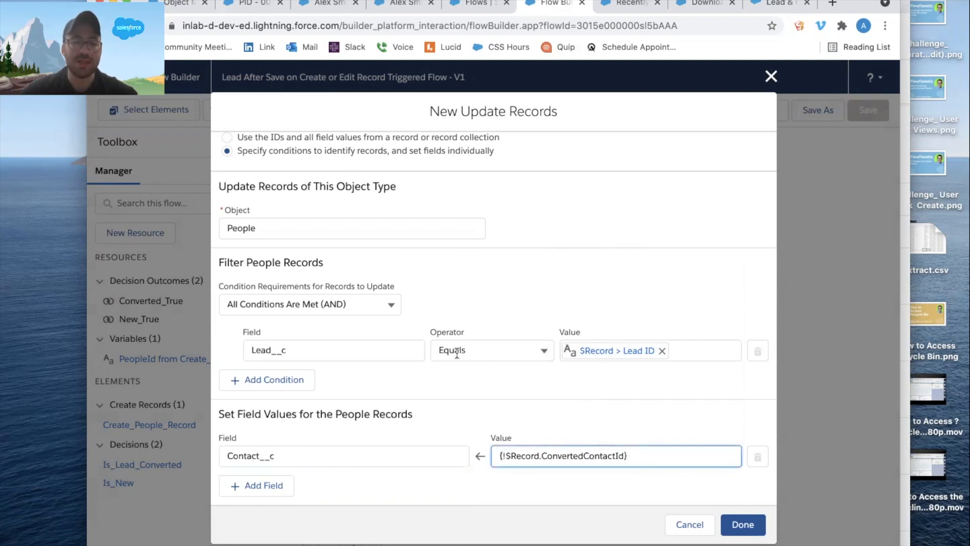
Add Lead__c as a second field to update, leave its value blank, and finish the Update Records element.
left_click(248, 485)
left_click(241, 497)
type("lead")
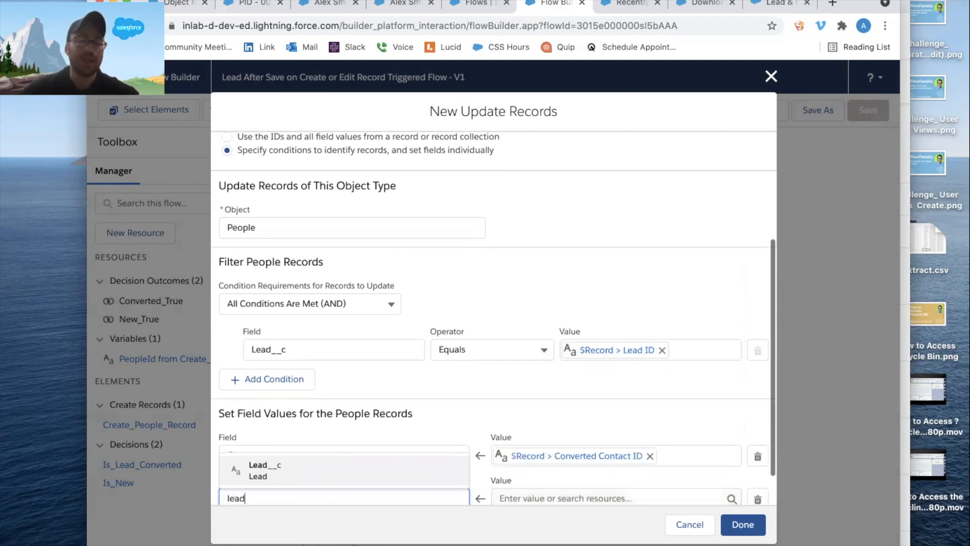
left_click(283, 467)
scroll(467, 349, "down", 1)
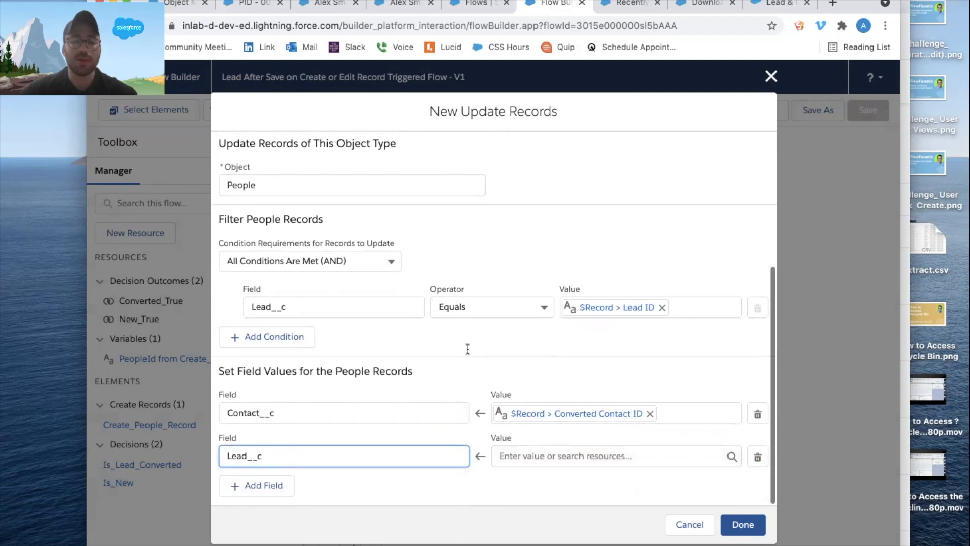
left_click(753, 526)
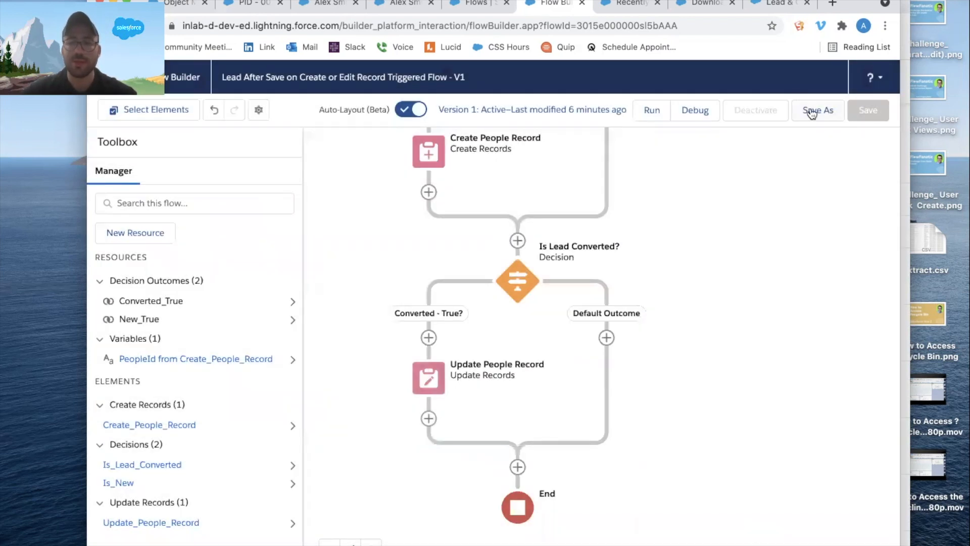
Save the flow as a new version and activate it.
left_click(813, 110)
left_click(745, 427)
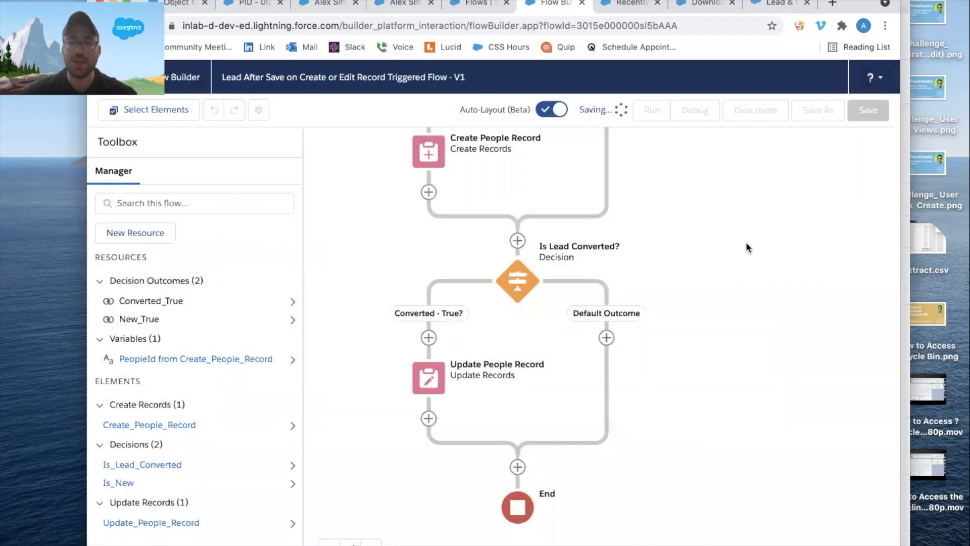
left_click(755, 110)
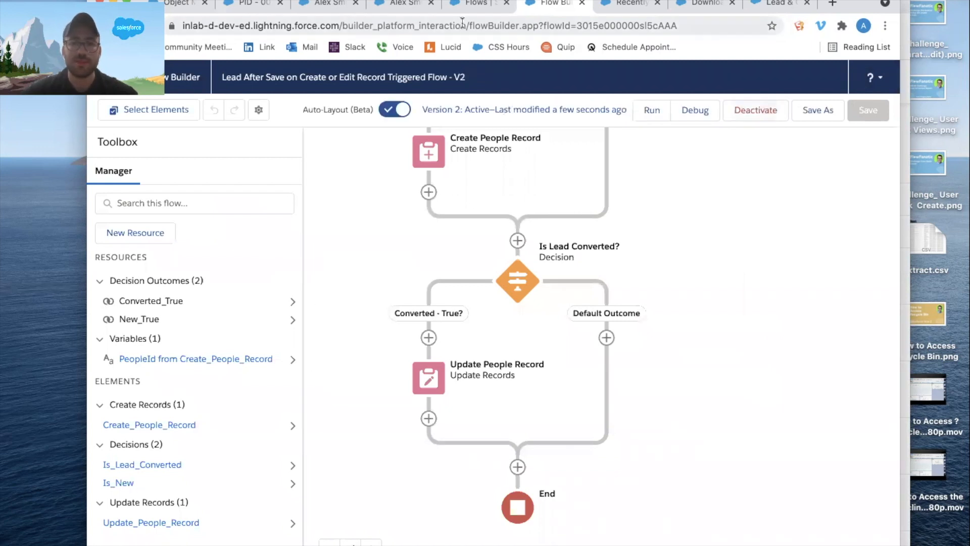
Start a new lead from the existing lead record's page and enter the lead's first and last name.
left_click(470, 6)
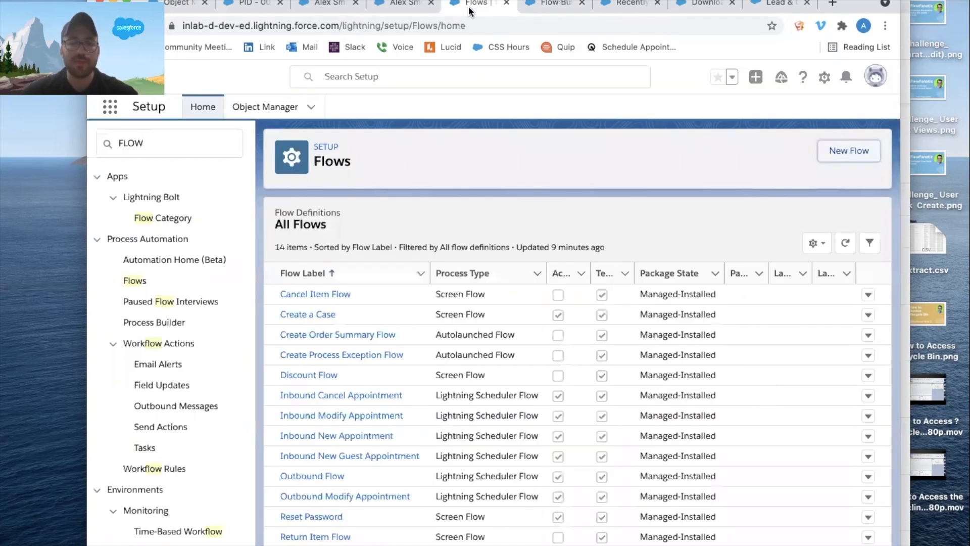
left_click(404, 5)
left_click(331, 7)
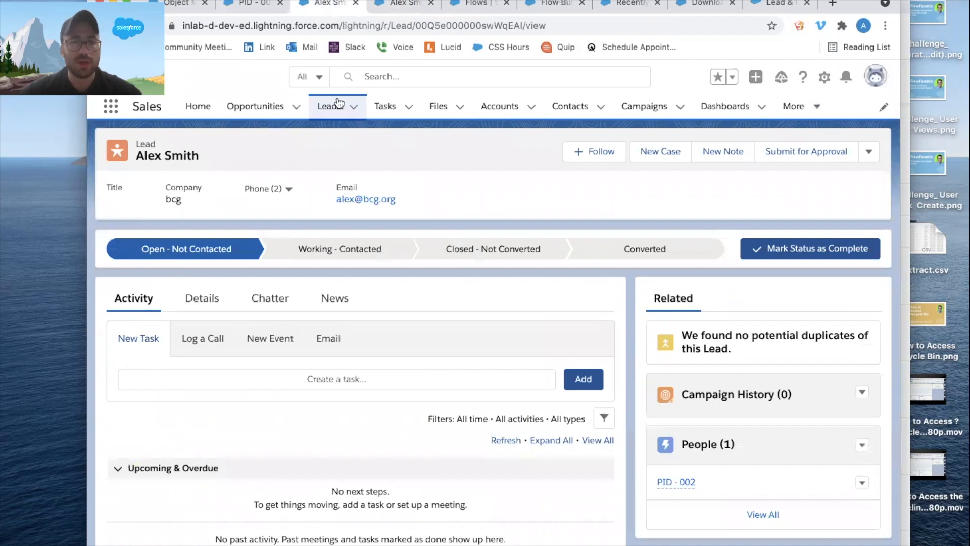
left_click(354, 108)
left_click(352, 131)
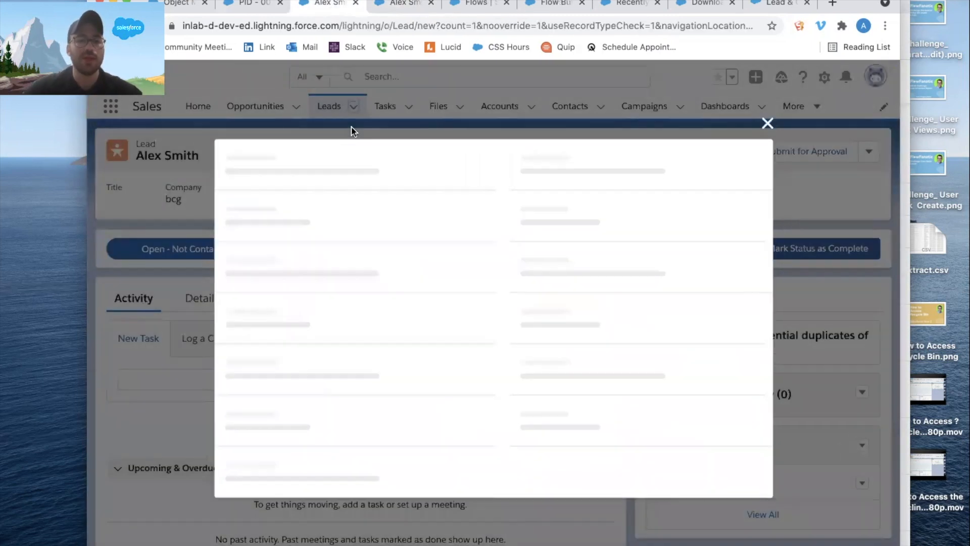
left_click(301, 288)
key("Tab")
key("Tab")
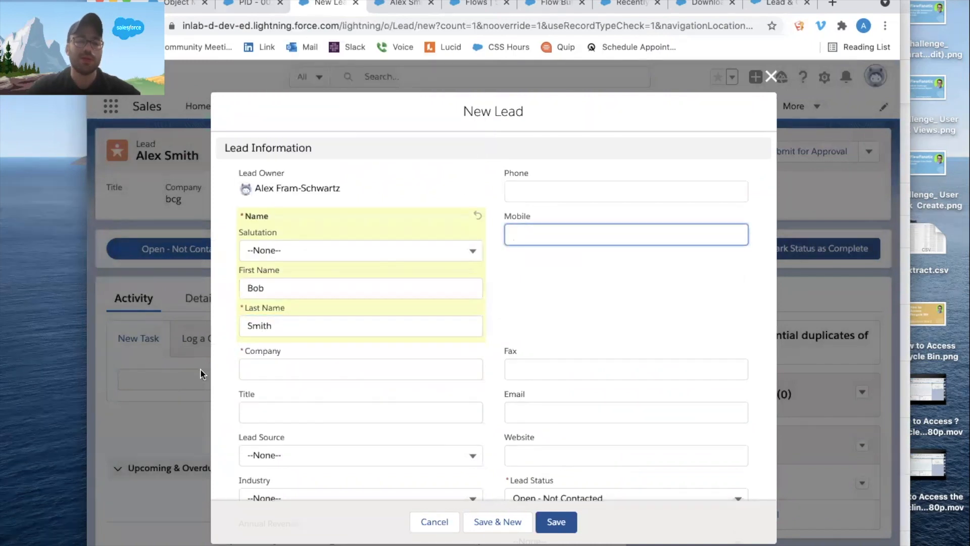
Set the new lead's company to Abc and fill in the lead's email.
left_click(272, 369)
type("A")
key("Tab")
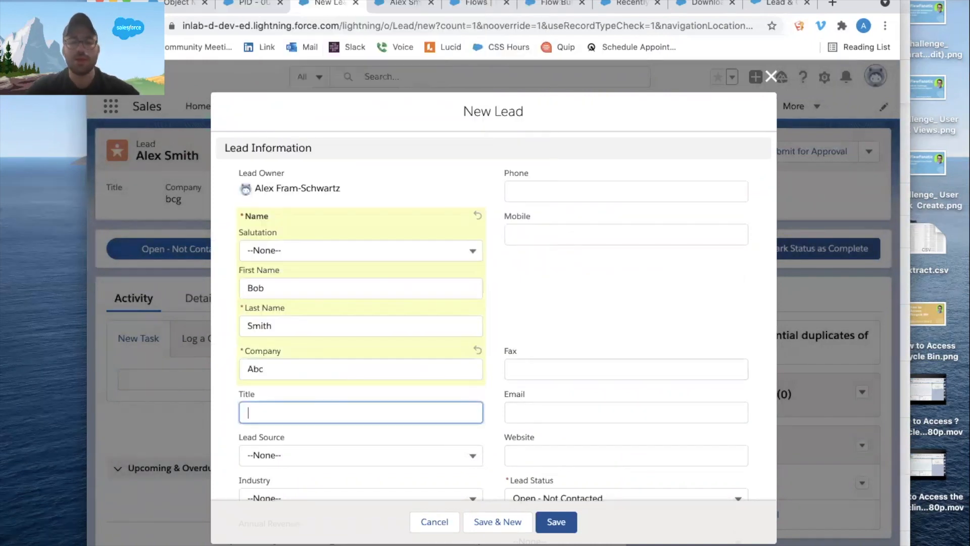
left_click(550, 411)
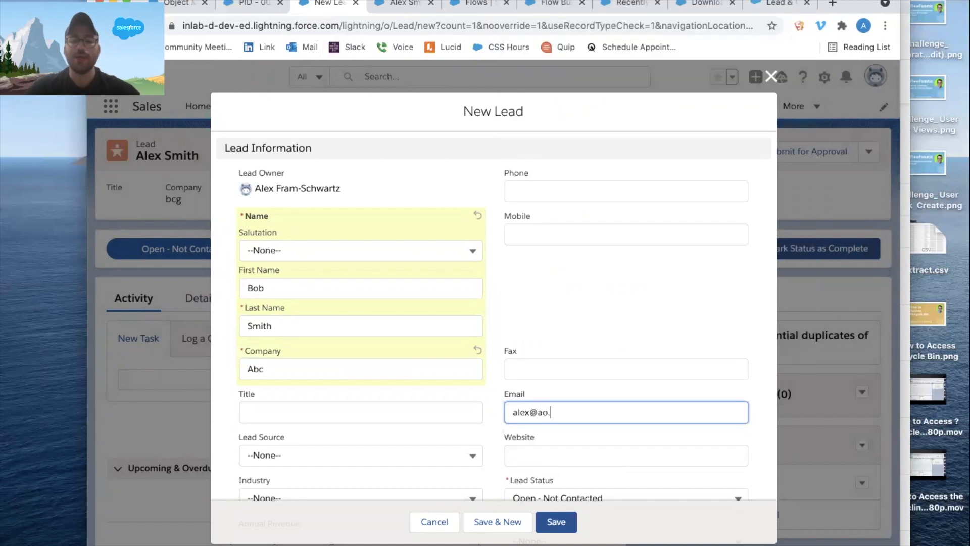
key("Tab")
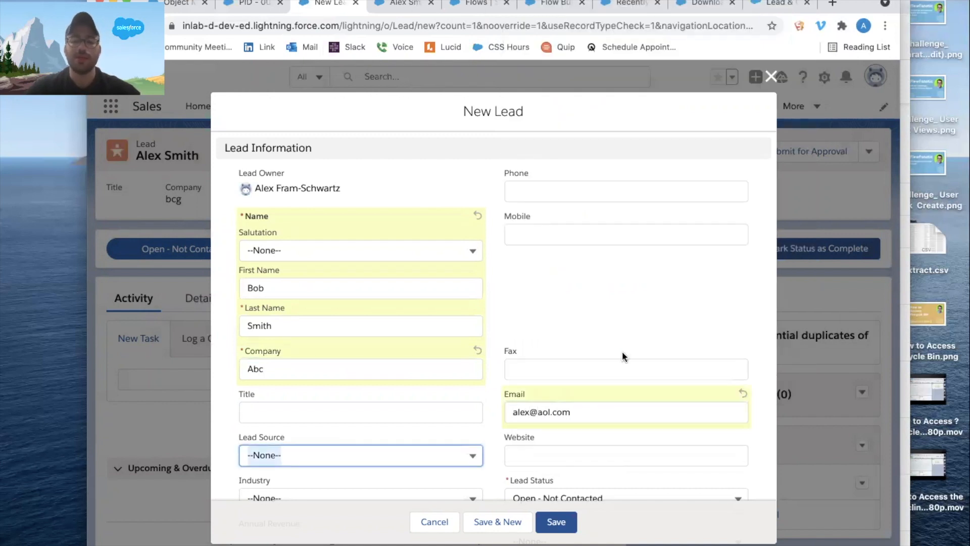
Set the new lead's title to CEO and save the lead.
left_click(355, 421)
type("CEO")
left_click(556, 521)
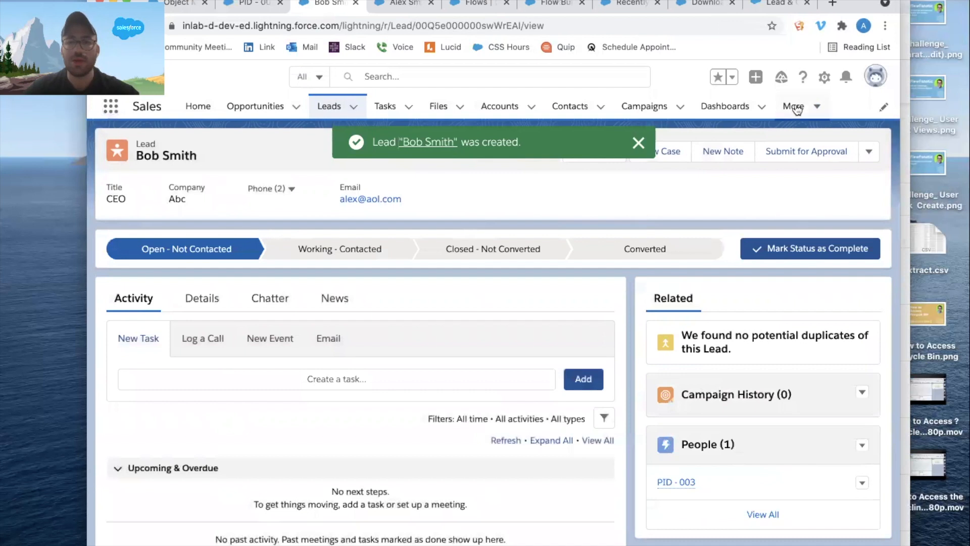
left_click(797, 106)
left_click(783, 295, "super")
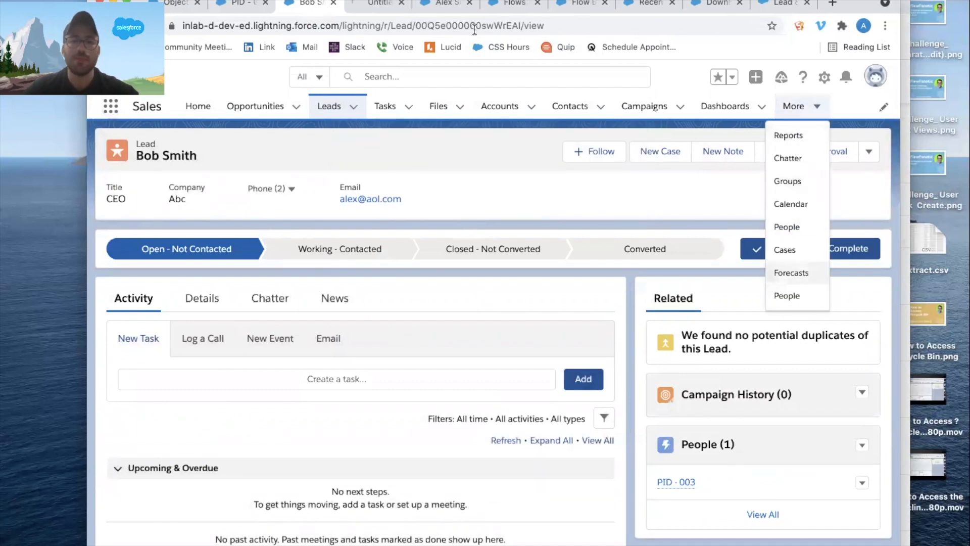
left_click(366, 2)
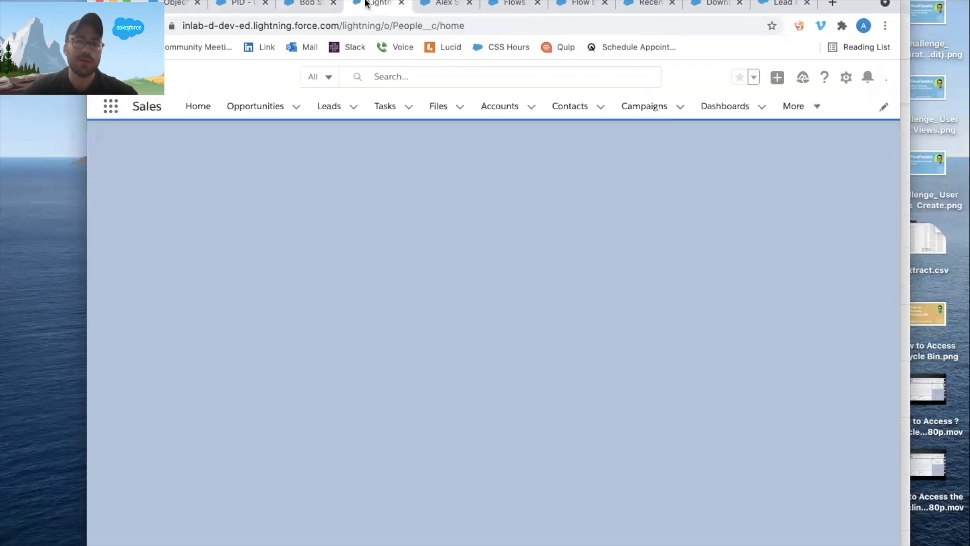
key("super+w")
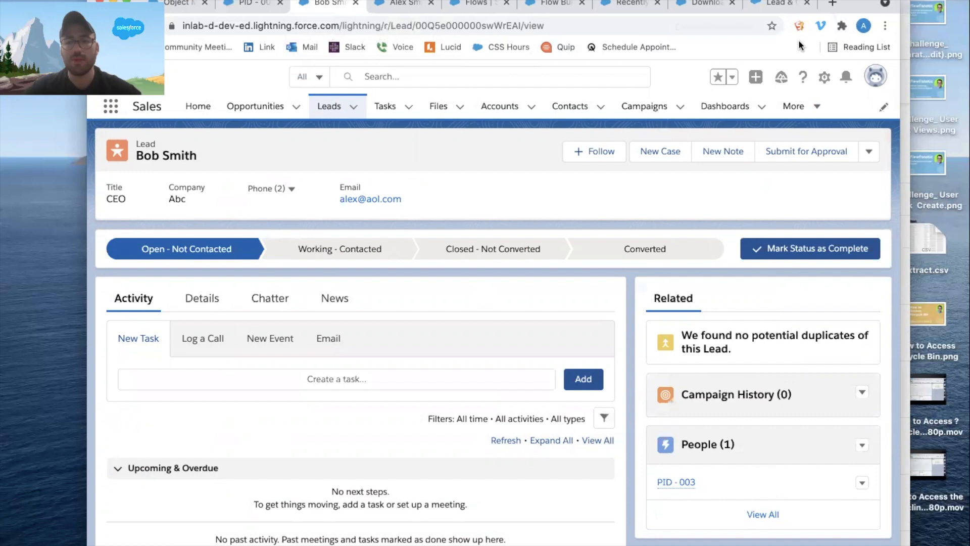
Open the People list in a separate browser tab and check the name on the PID - 003 record.
left_click(805, 107)
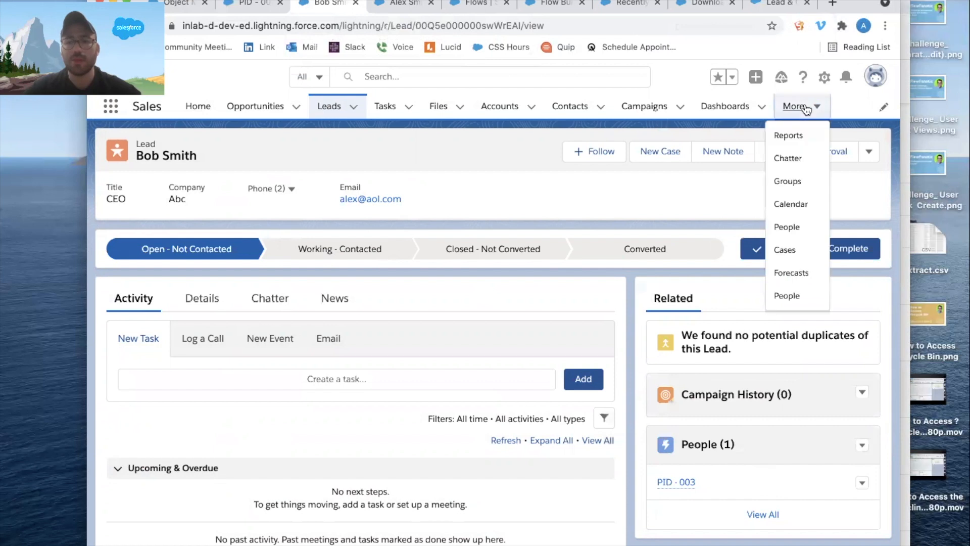
left_click(793, 299, "super")
left_click(373, 10)
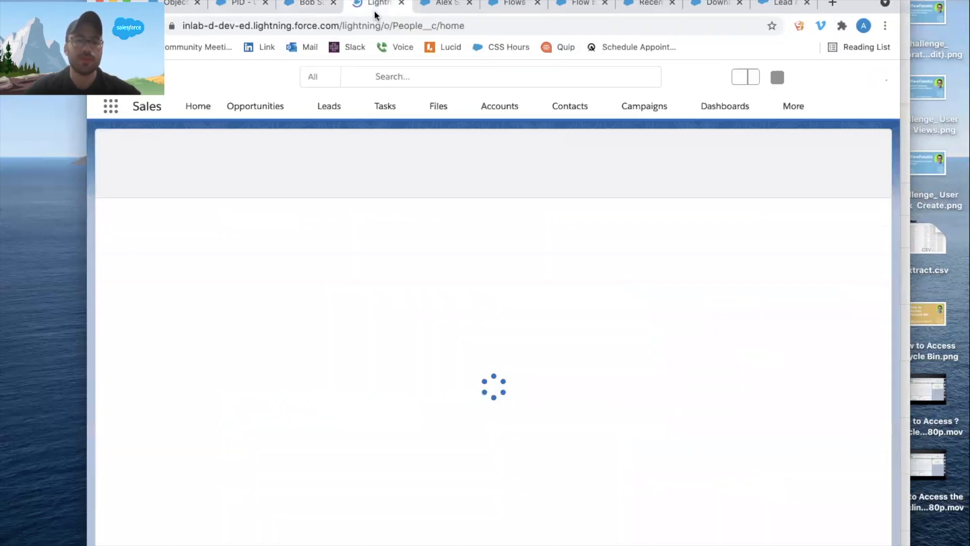
left_click(180, 228)
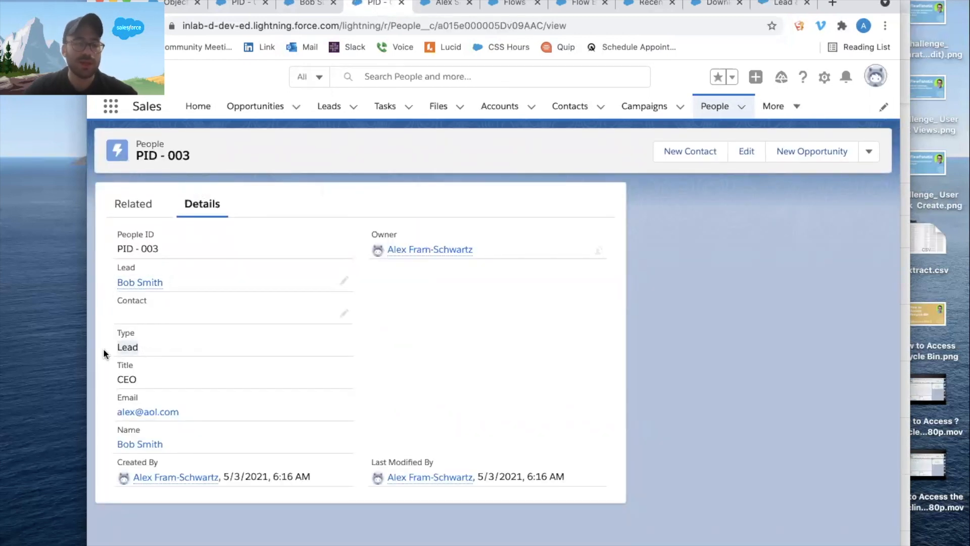
left_click_drag(178, 445, 108, 449)
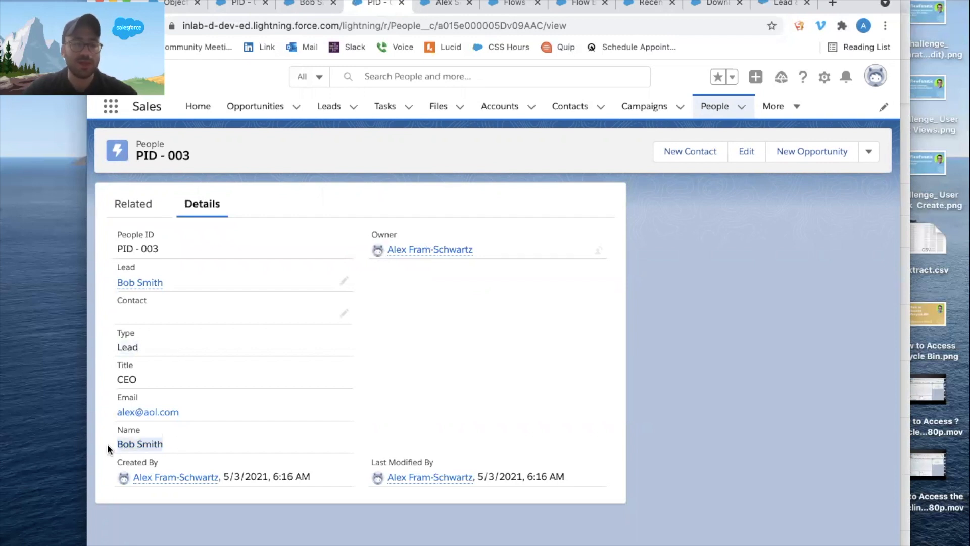
Compare the PID - 003 People record's name, title and email with the linked lead record.
left_click(128, 447)
left_click(418, 5)
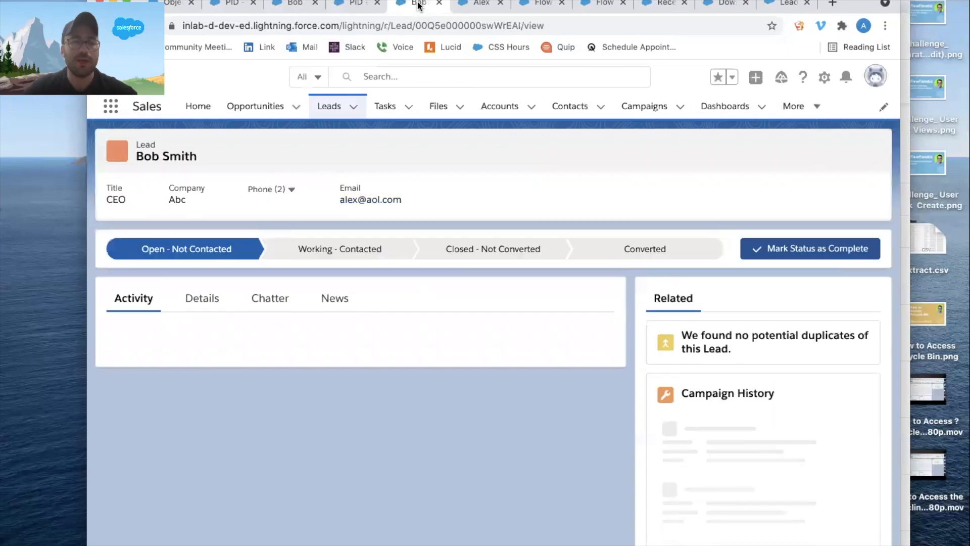
left_click(359, 5)
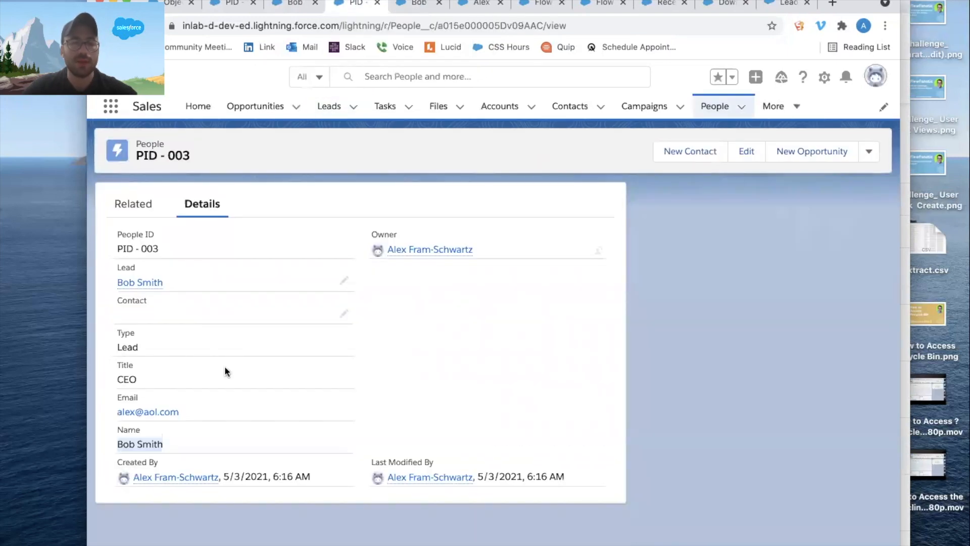
Convert the new lead from company Abc with the default account, contact and opportunity options, and dismiss the confirmation.
left_click(296, 6)
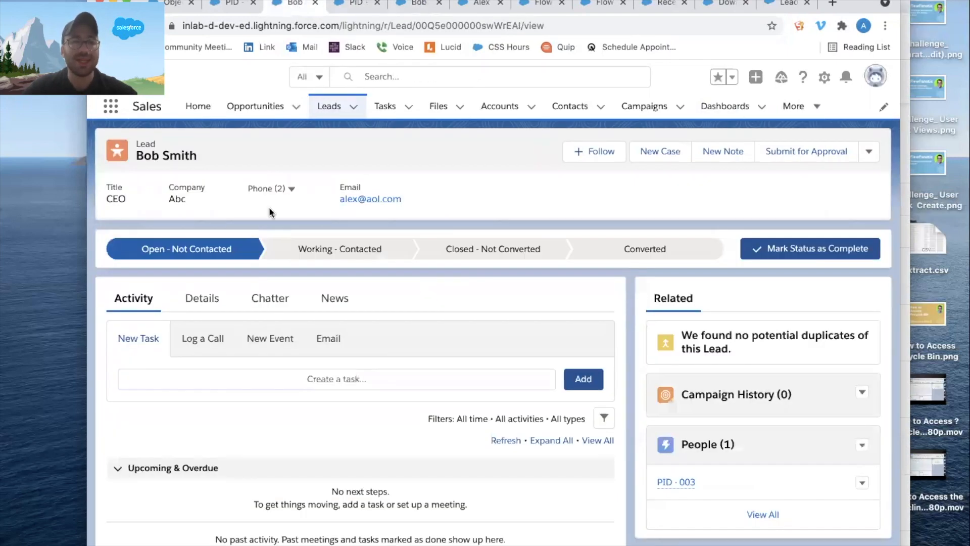
left_click(870, 152)
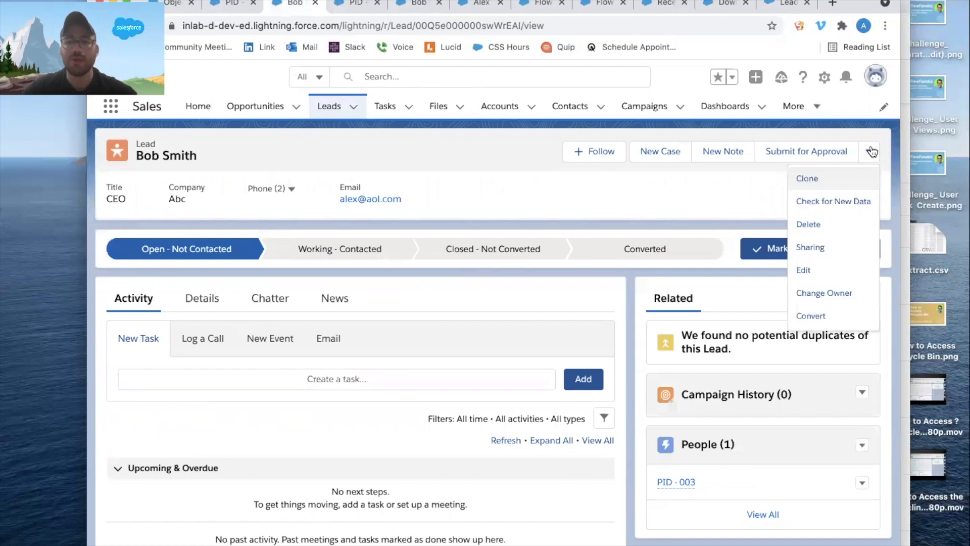
left_click(820, 310)
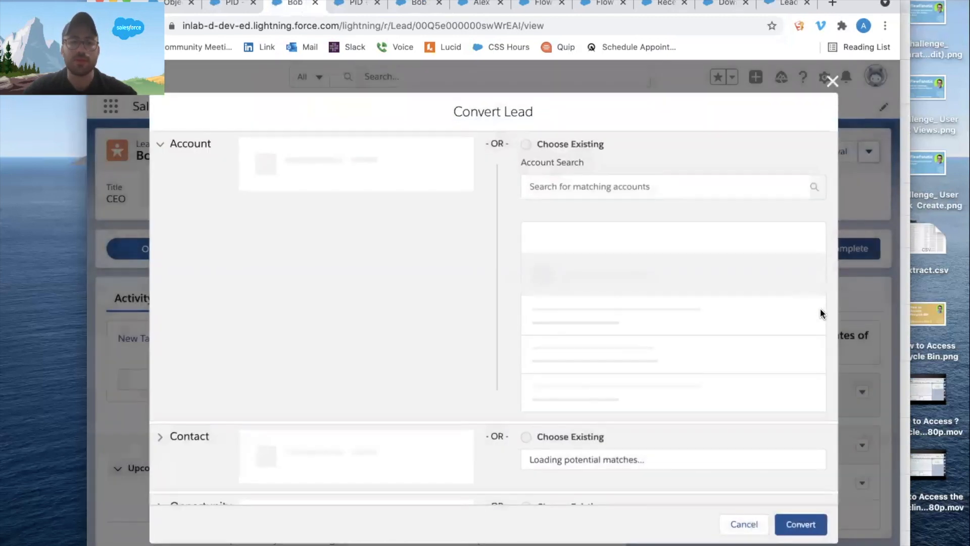
left_click(797, 523)
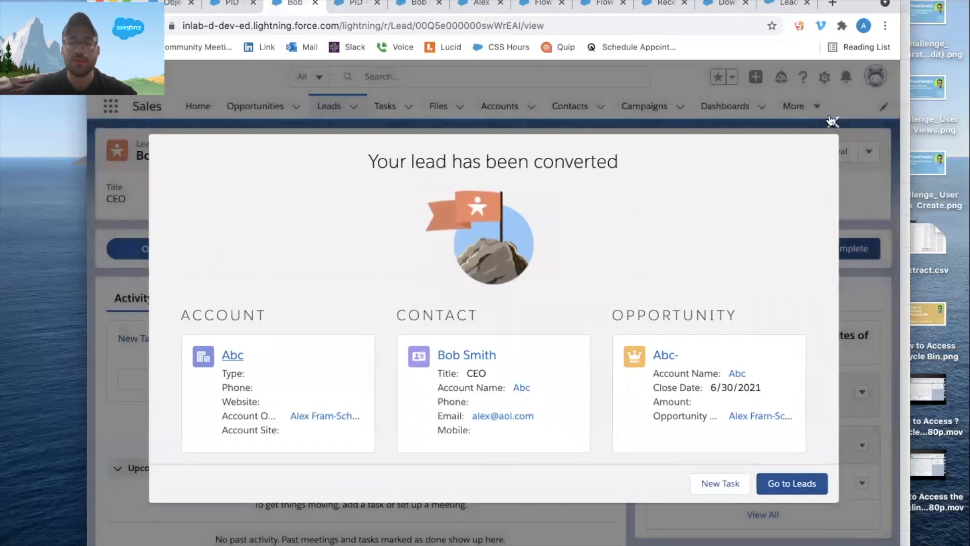
left_click(833, 123)
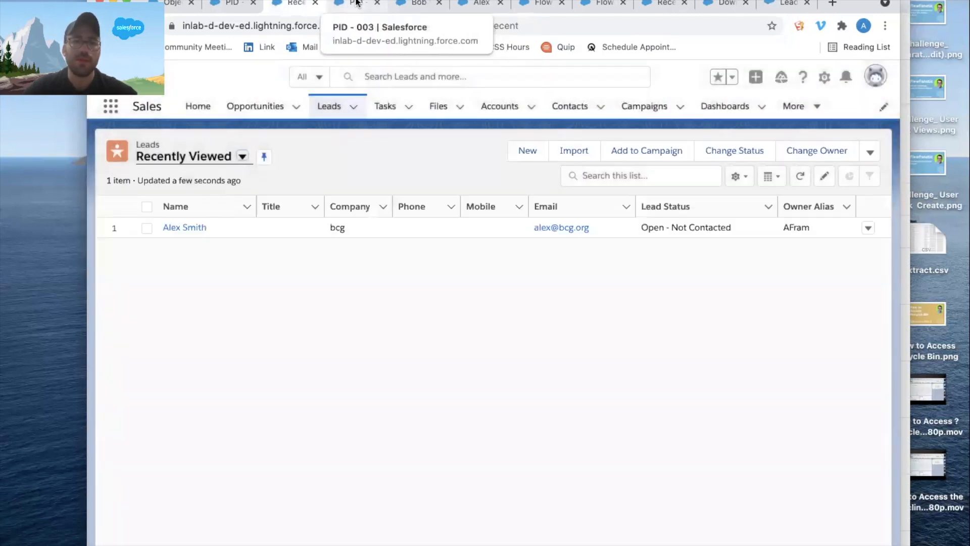
Reload the PID - 003 People record and check its Lead, Contact and Type fields.
left_click(354, 4)
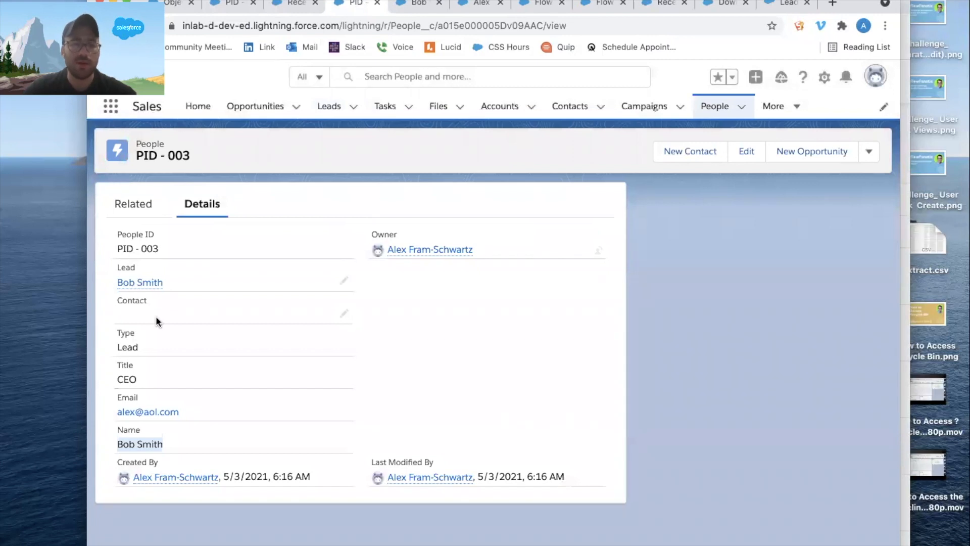
key("super+r")
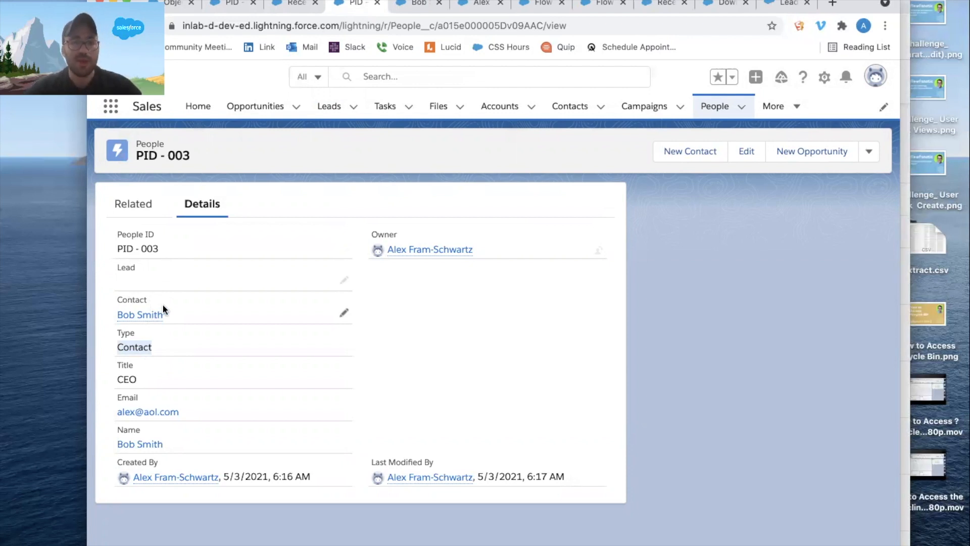
Find Report Types in Setup, pass the introduction page and start a new custom report type.
left_click(824, 77)
left_click(795, 115)
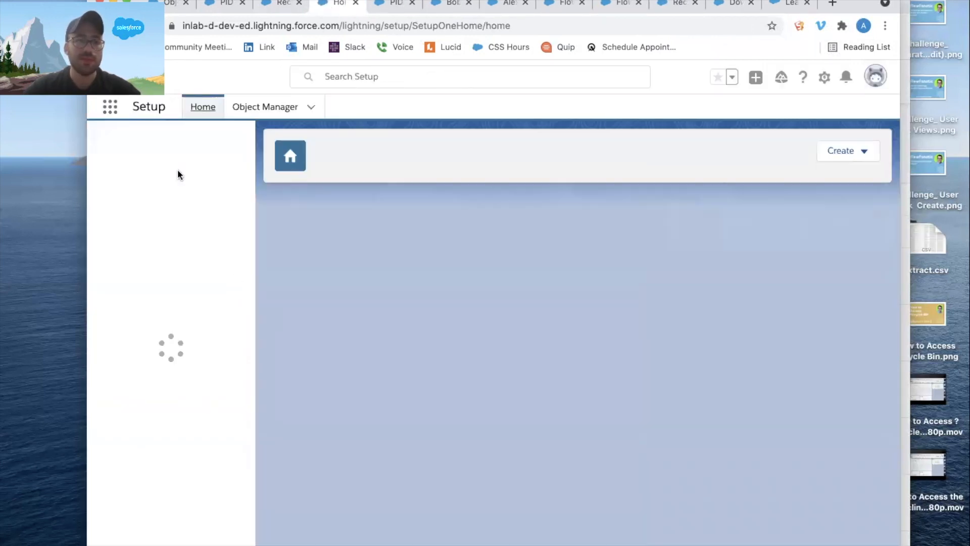
left_click(163, 147)
type("REPORT")
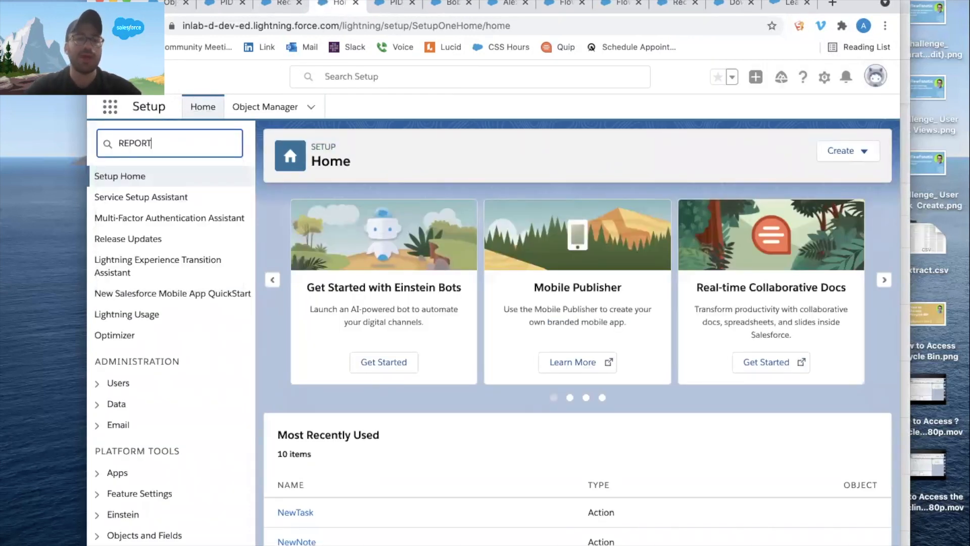
left_click(185, 281)
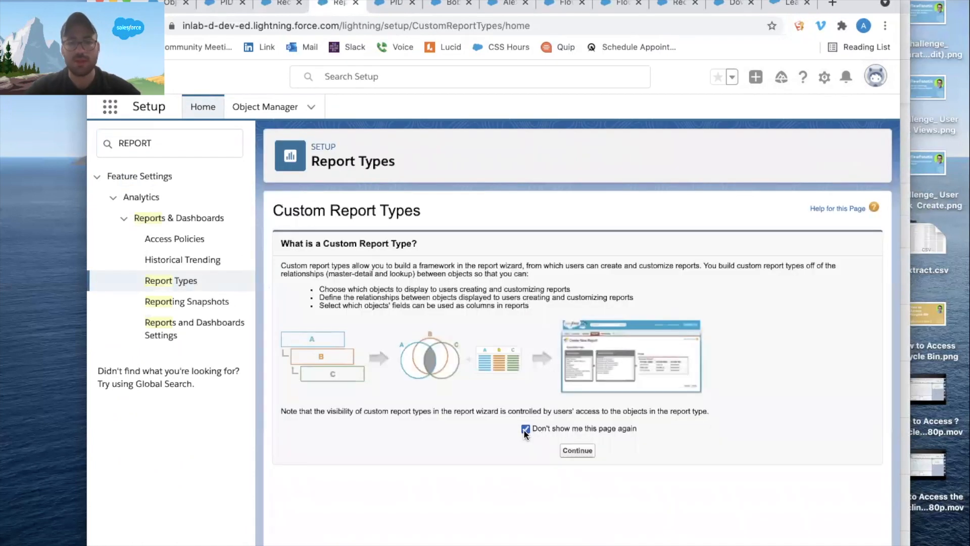
left_click(577, 451)
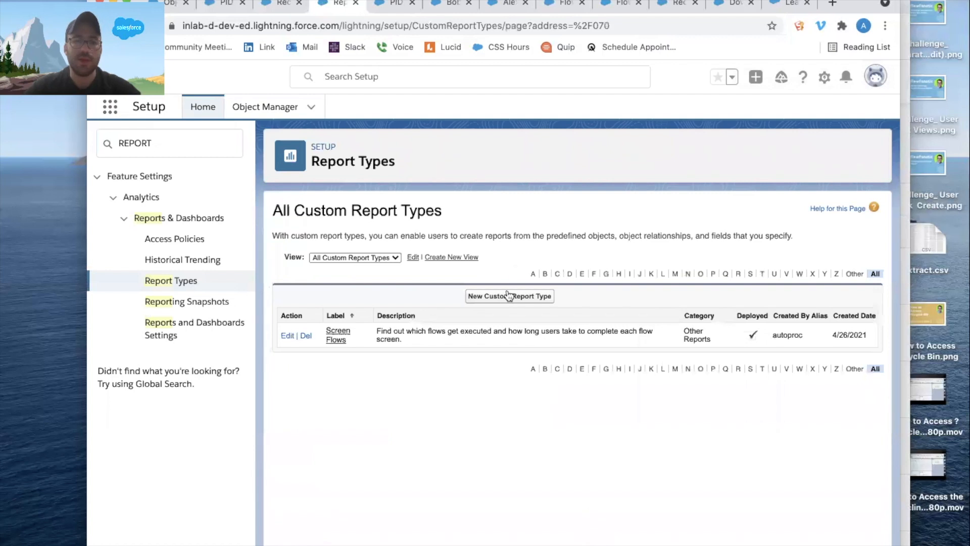
left_click(507, 298)
Set the report type's primary object to People and enter People as its label and description.
left_click(440, 357)
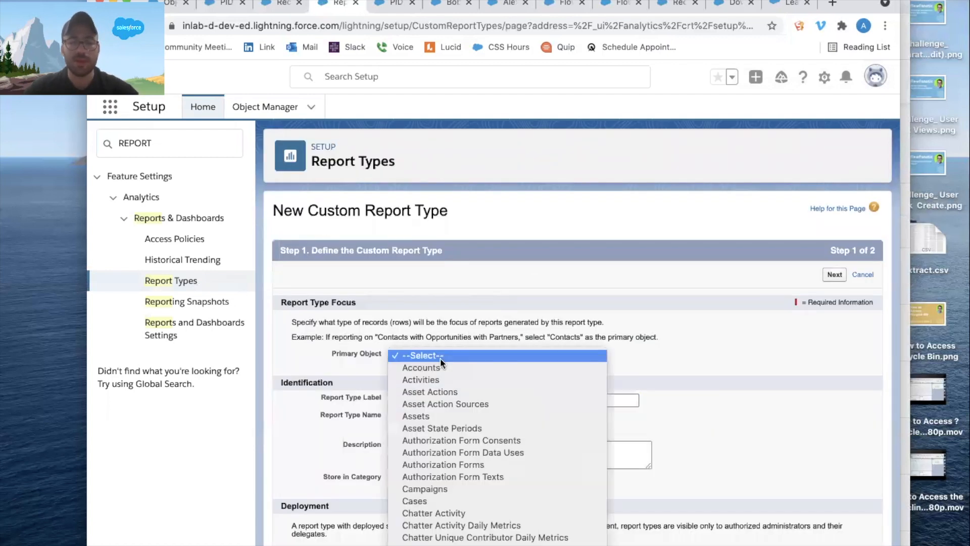
scroll(440, 358, "down", 10)
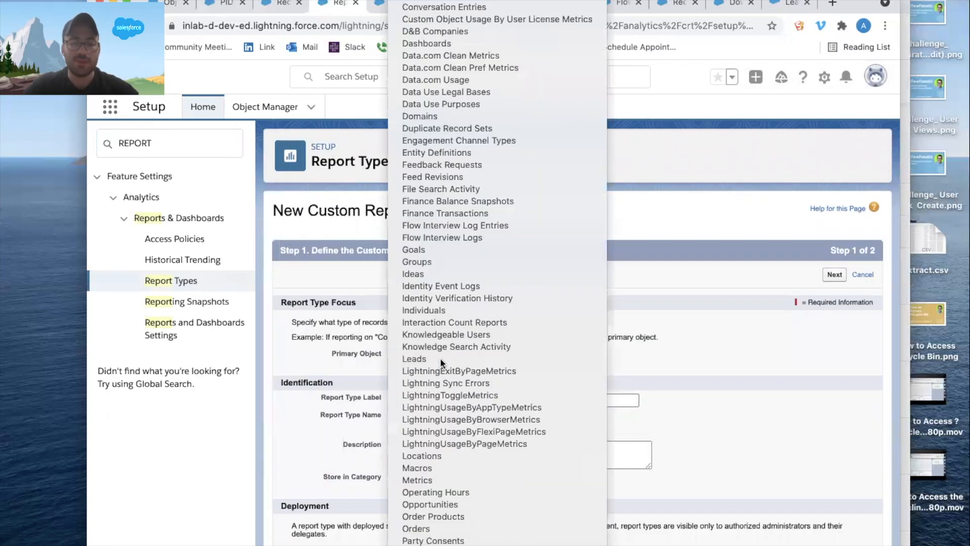
left_click(438, 544)
left_click(476, 401)
type("People")
key("Tab")
key("Tab")
left_click_drag(440, 400, 353, 396)
key("ctrl+c")
left_click(460, 444)
key("ctrl+v")
Store the report type under Other Reports, set it to Deployed, and save it without any related objects.
left_click(435, 479)
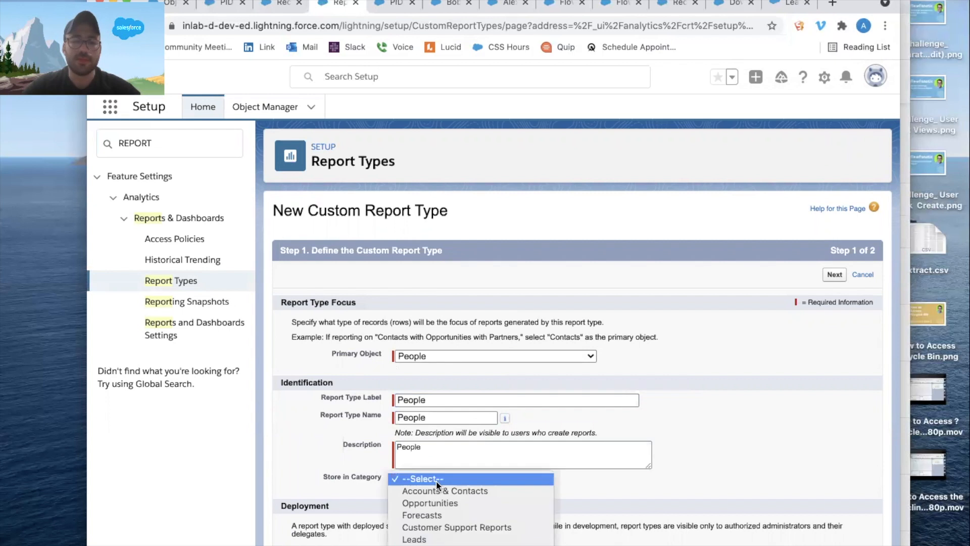
scroll(435, 481, "down", 3)
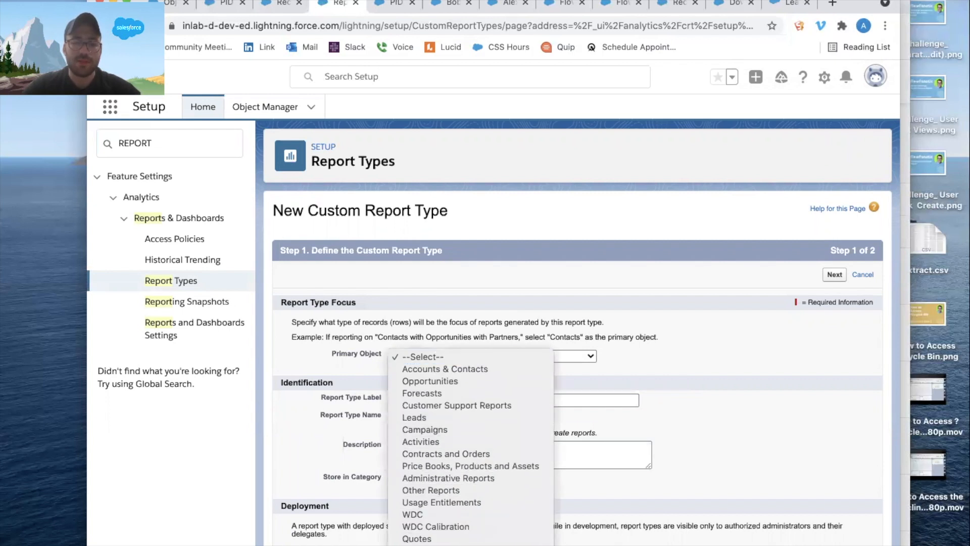
left_click(435, 490)
scroll(541, 374, "down", 1)
left_click(436, 520)
left_click(838, 226)
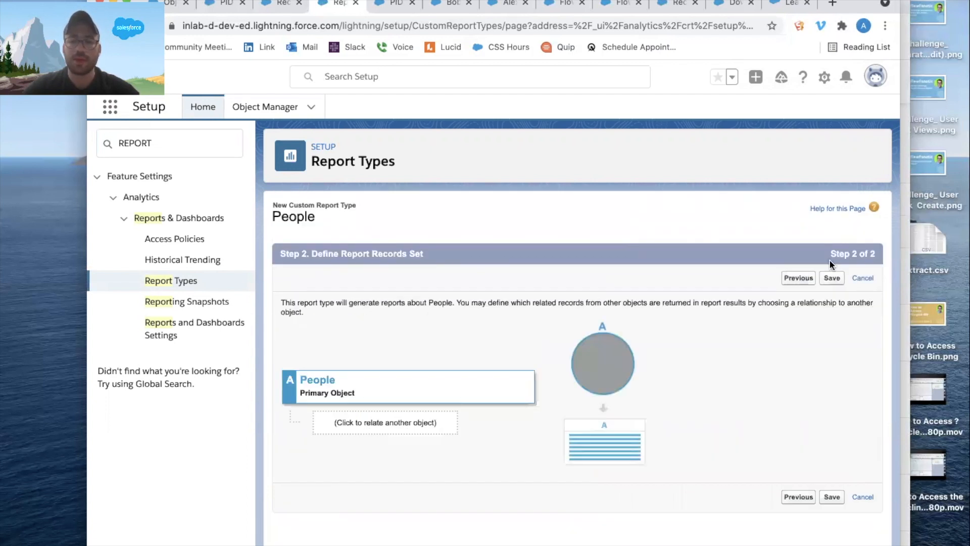
left_click(831, 279)
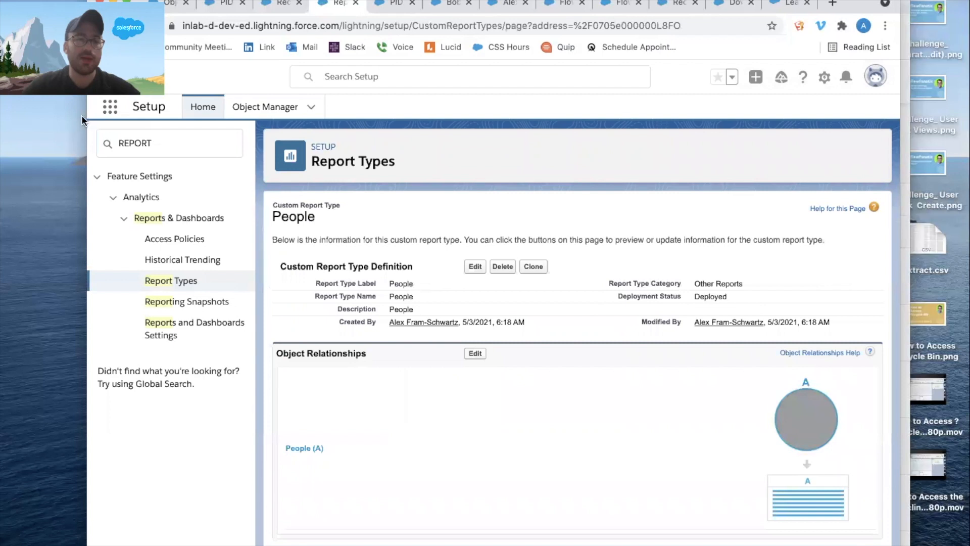
Return to the Sales app and open its Reports page.
left_click(108, 109)
type("es")
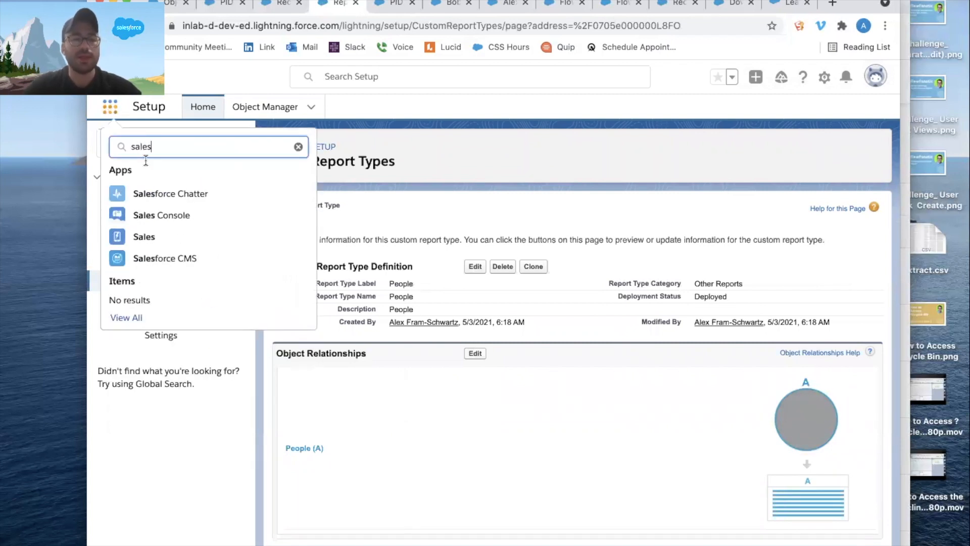
left_click(146, 239)
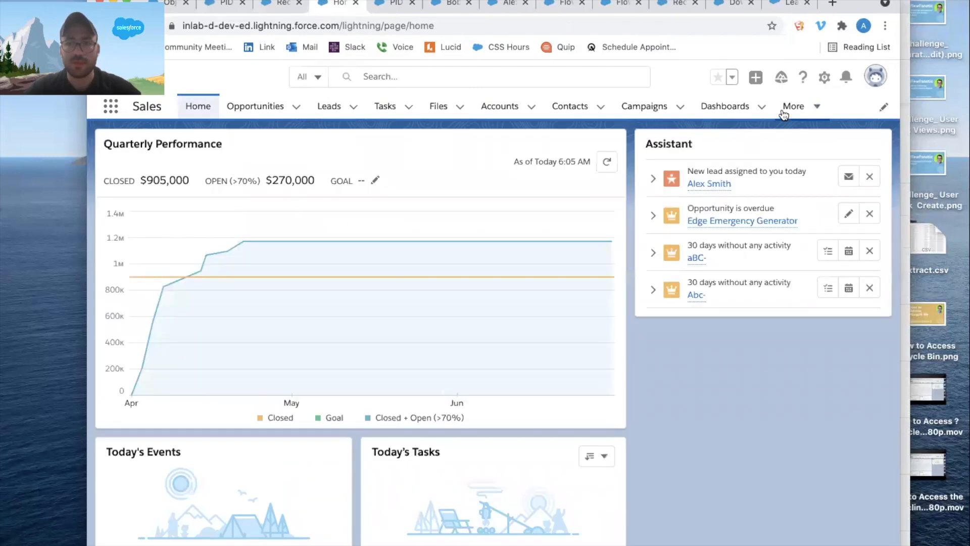
key("super+w")
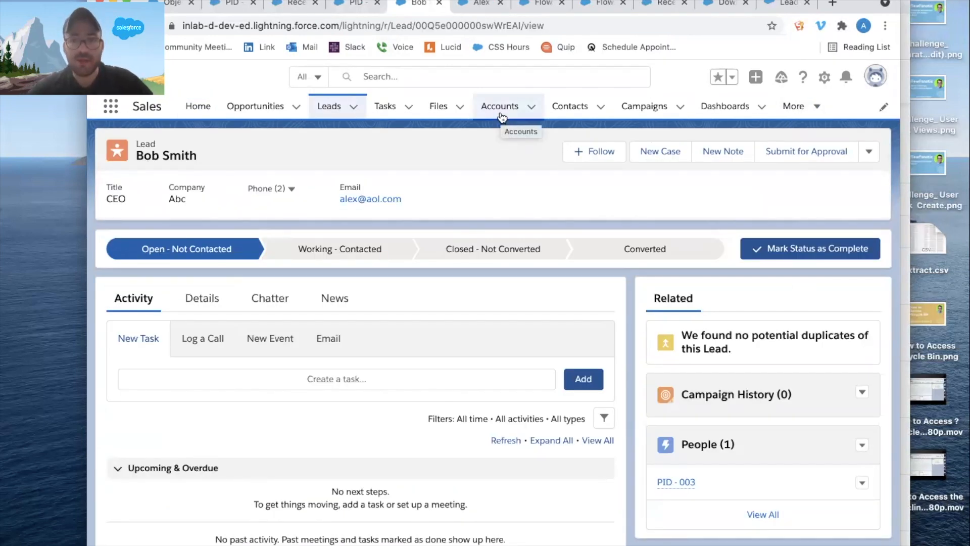
left_click(800, 106)
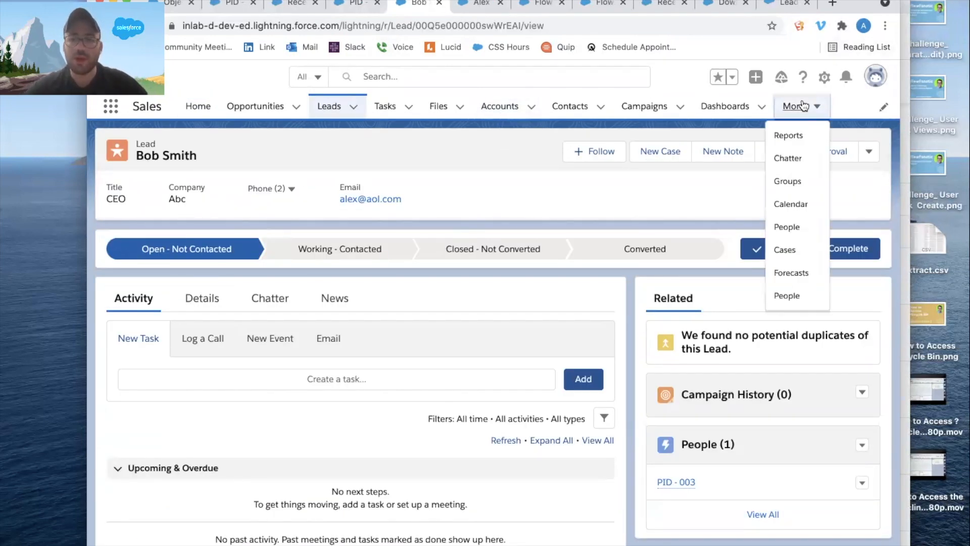
left_click(791, 135)
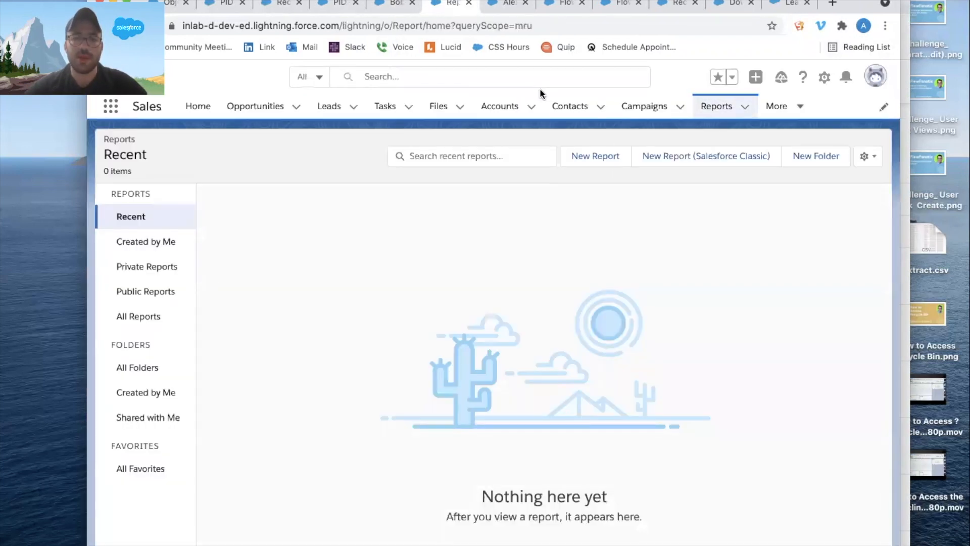
Create a new report based on the People report type.
left_click(591, 155)
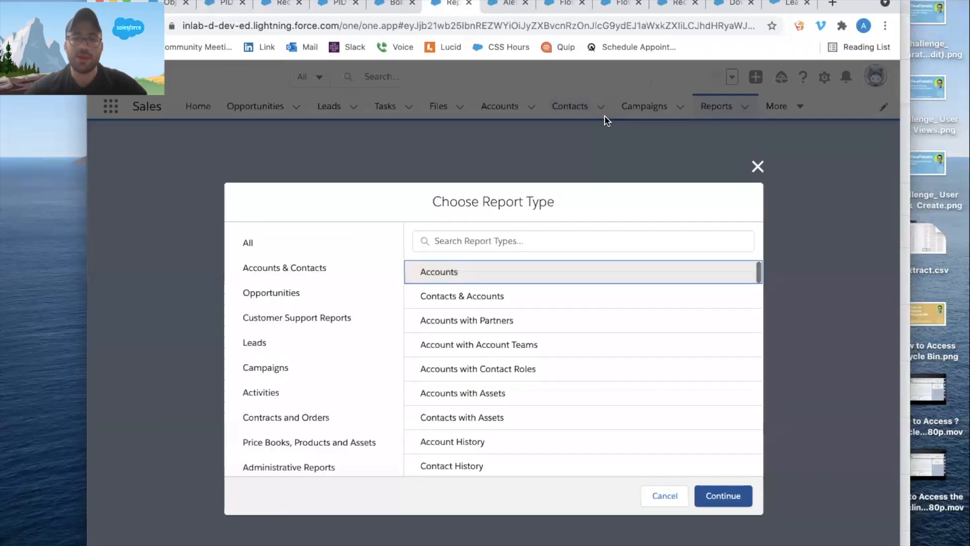
left_click(525, 240)
type("peop")
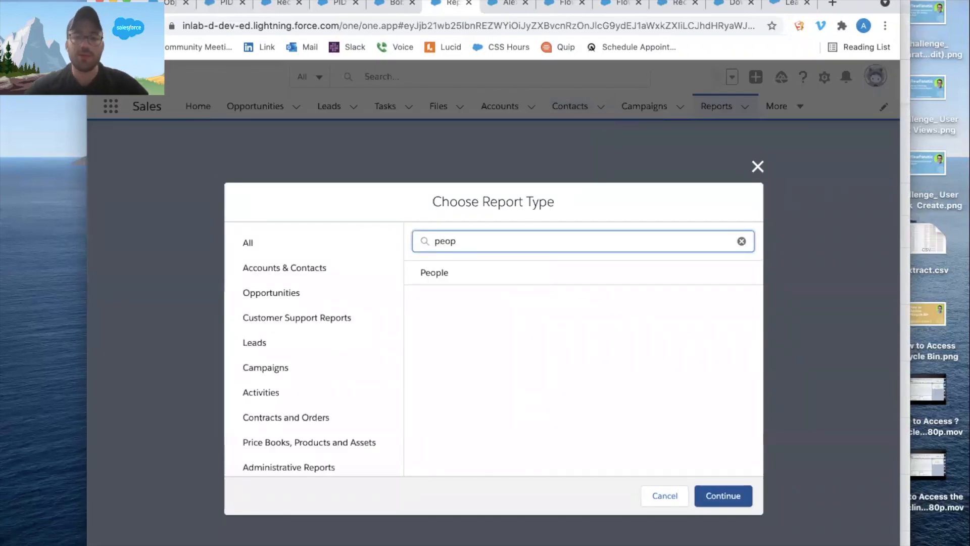
left_click(488, 275)
left_click(723, 495)
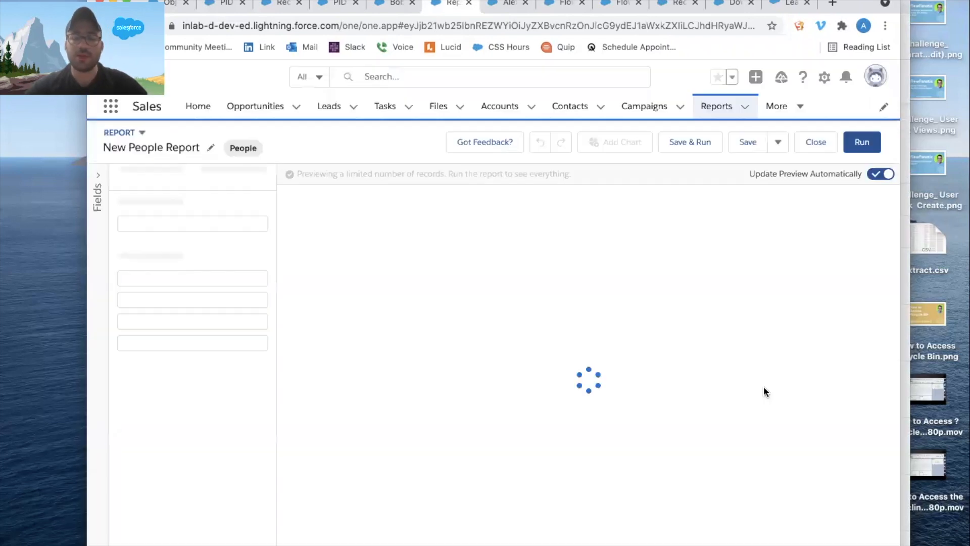
Add the Type, Name, Email and Title columns to the People report.
left_click(162, 327)
type("typ")
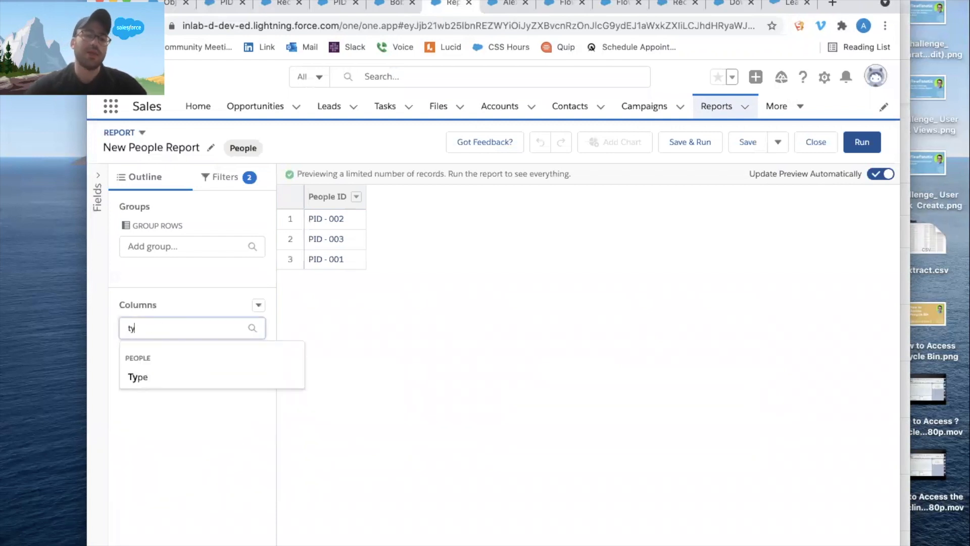
left_click(158, 374)
left_click(159, 328)
type("name")
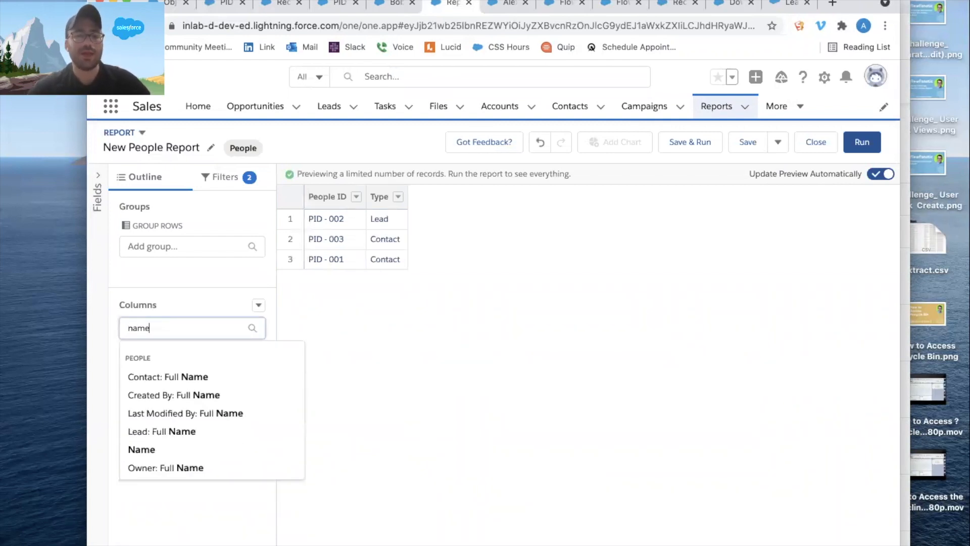
left_click(147, 449)
left_click(172, 327)
type("emai")
left_click(146, 376)
left_click(167, 327)
type("title")
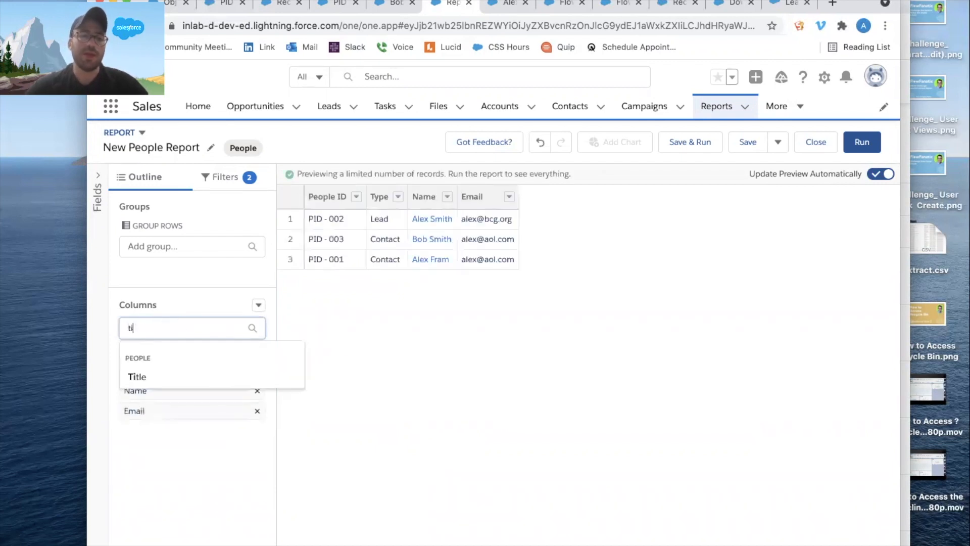
left_click(154, 374)
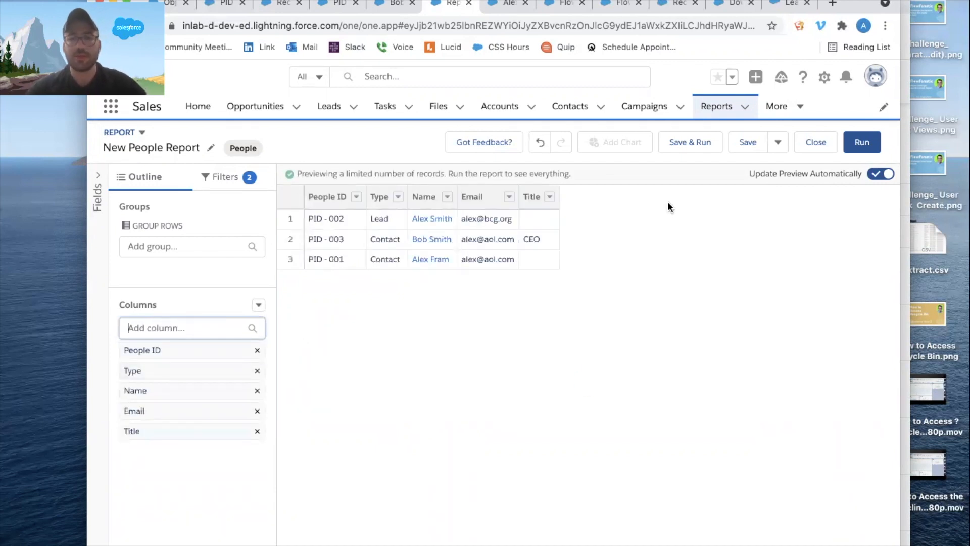
Run the People report and open the lead listed in the PID - 002 row in a separate browser tab.
left_click(861, 140)
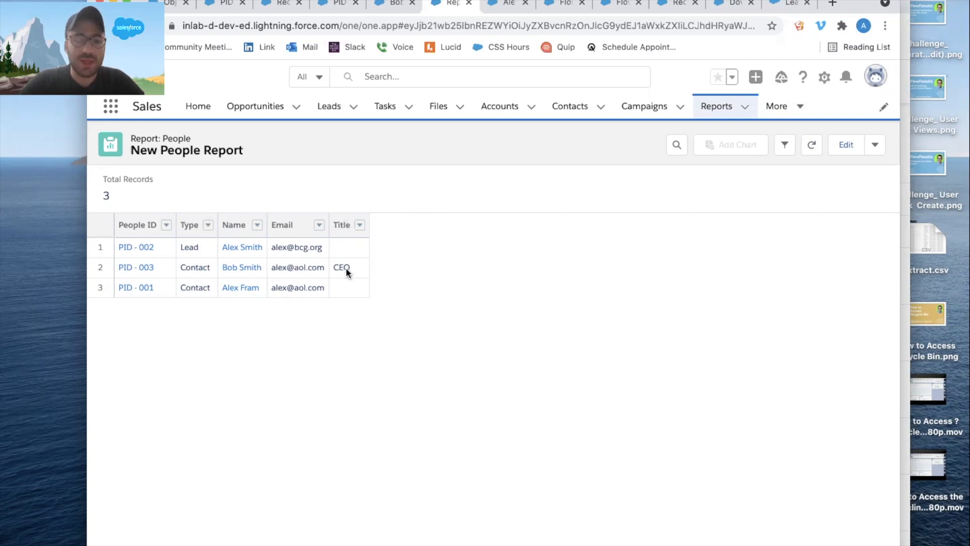
left_click(198, 250)
left_click(245, 250, "super")
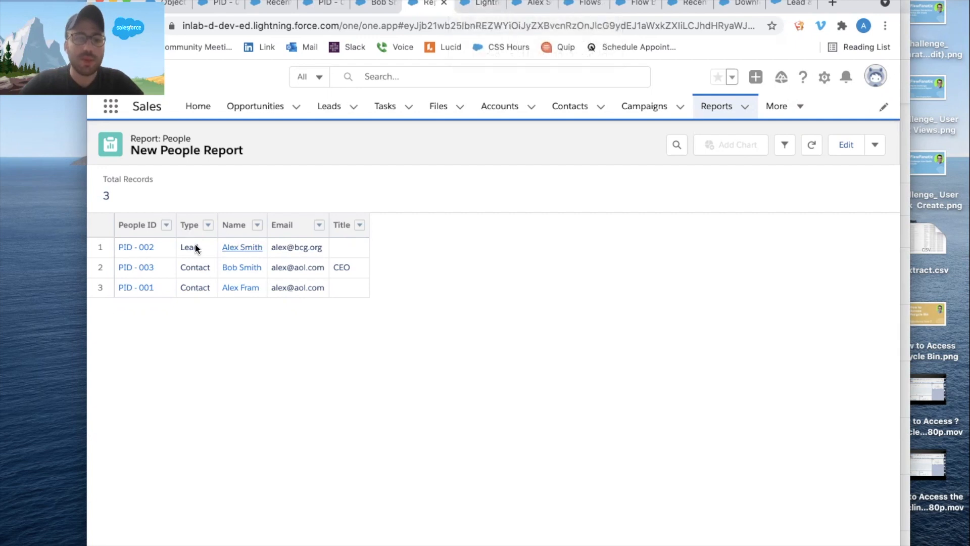
Convert the lead linked to PID - 002 into a new account, contact and opportunity with the Closed - Converted status.
left_click(480, 5)
left_click(869, 154)
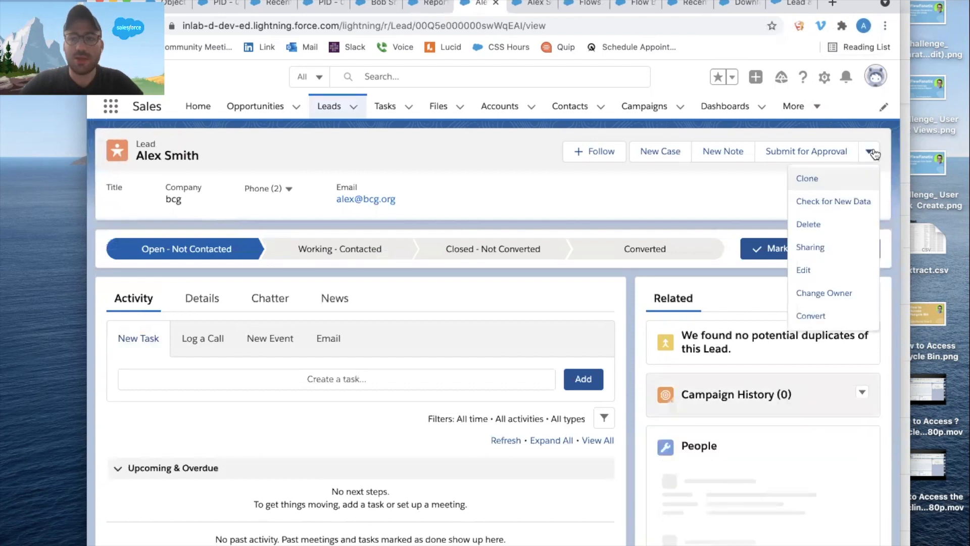
left_click(822, 317)
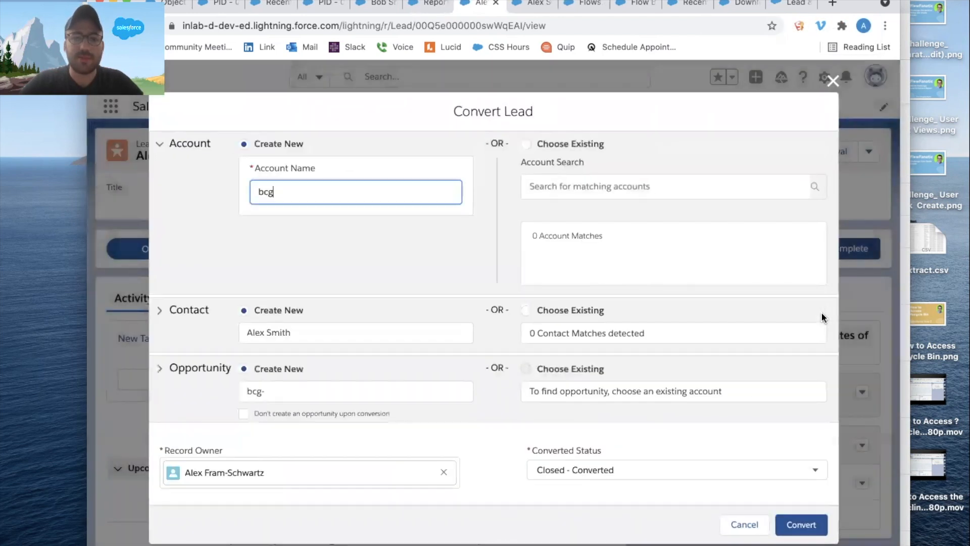
left_click(798, 523)
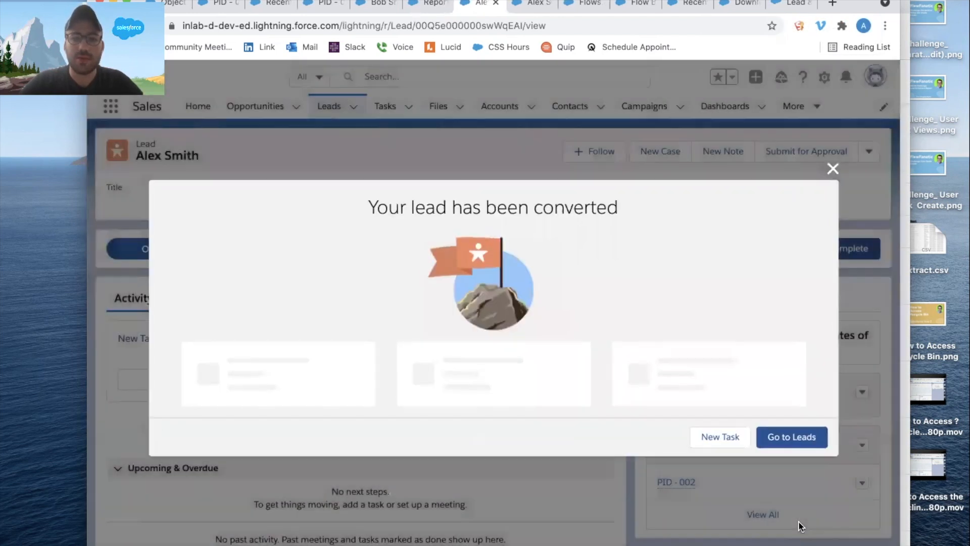
Refresh the People report and open the contact listed in the PID - 002 row in a separate browser tab.
left_click(421, 4)
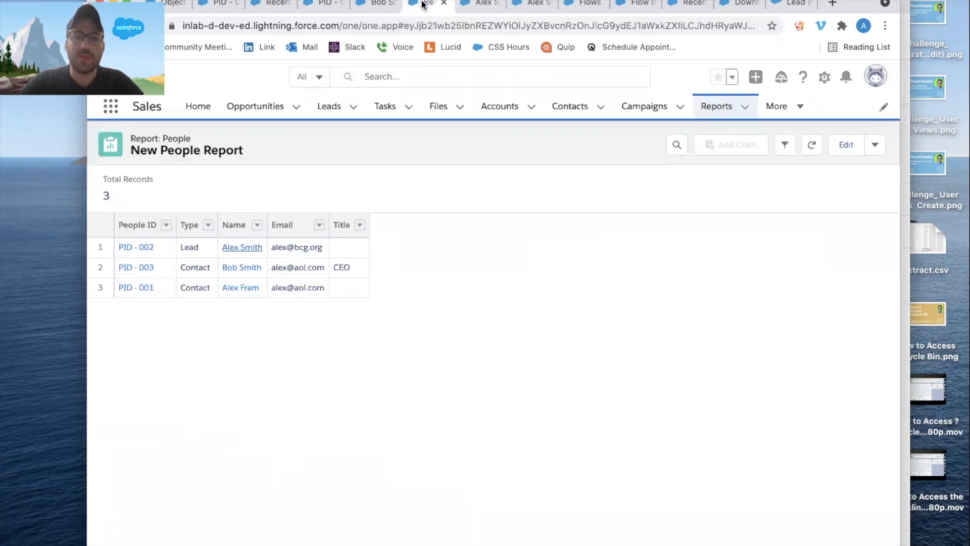
left_click(809, 147)
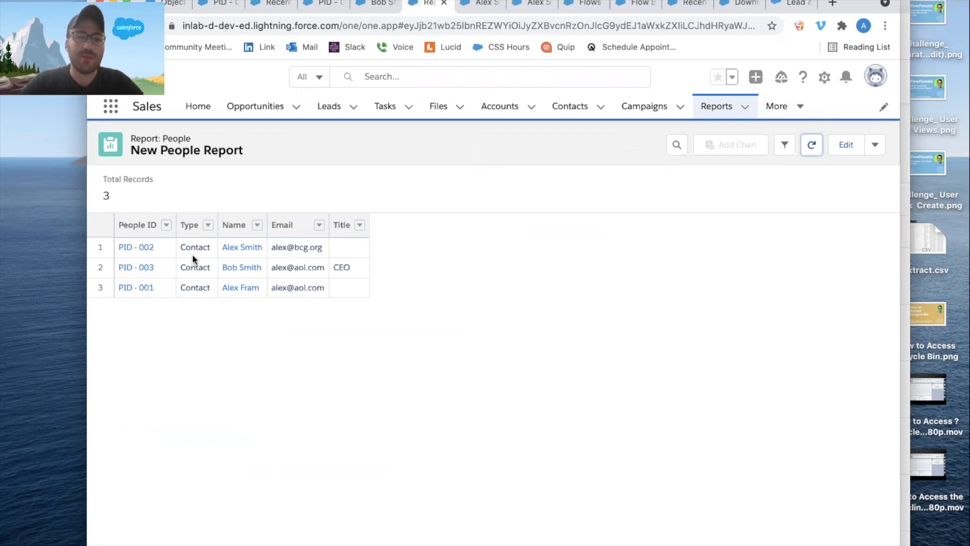
left_click(237, 247)
left_click(453, 5)
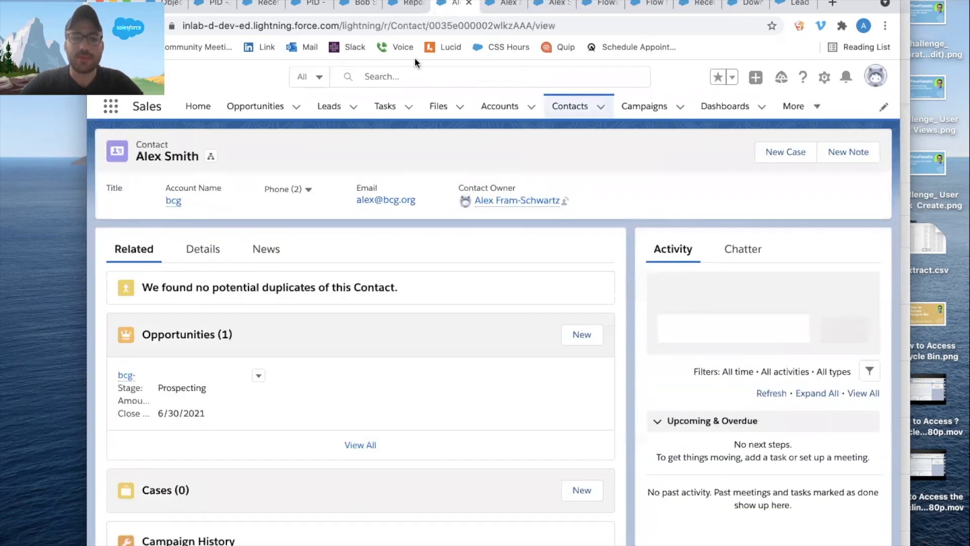
Replace the email address in the contact's details, save the record, and refresh the People report.
left_click(202, 252)
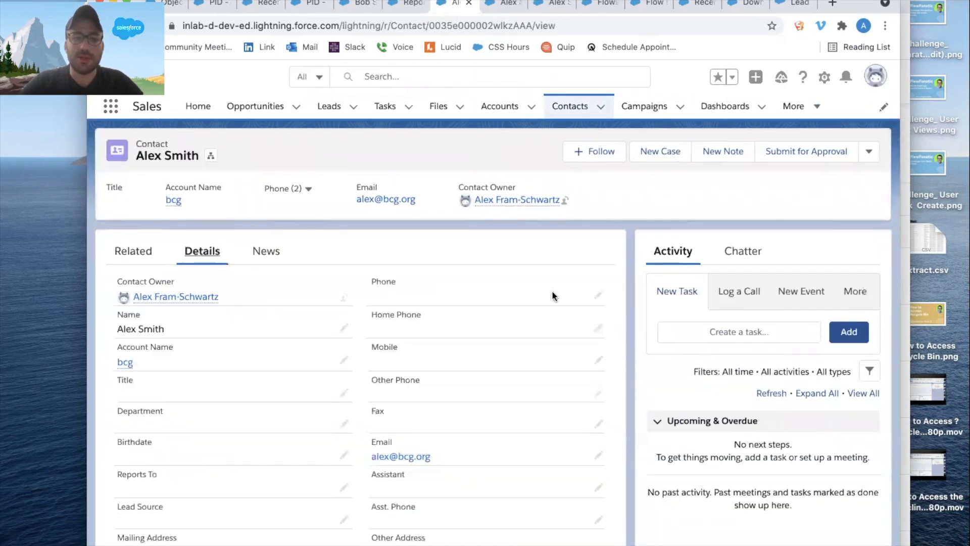
left_click(598, 454)
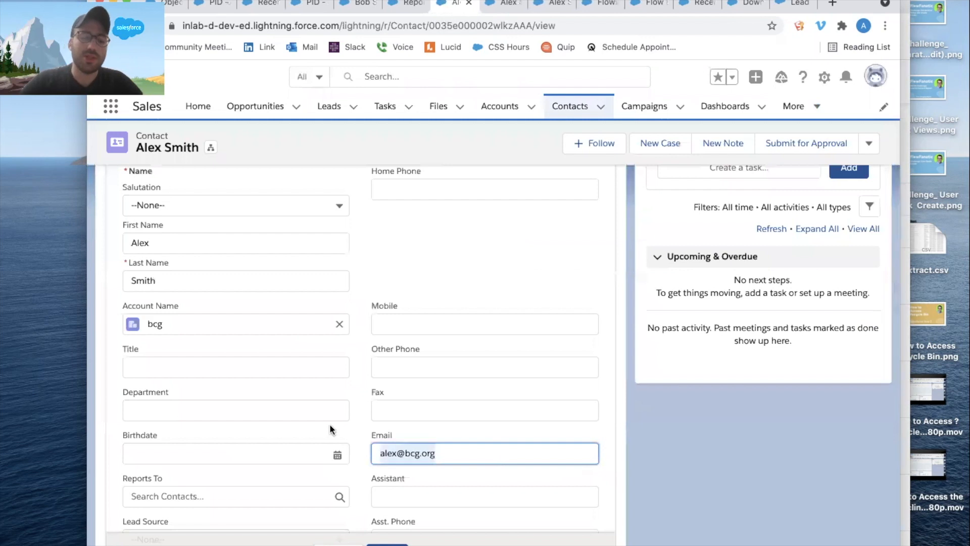
left_click(387, 544)
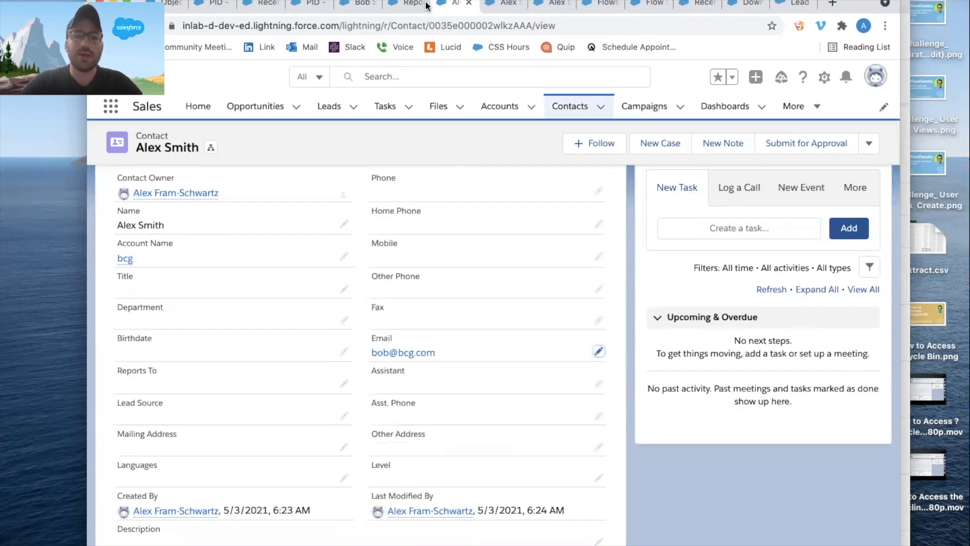
left_click(425, 6)
left_click(813, 146)
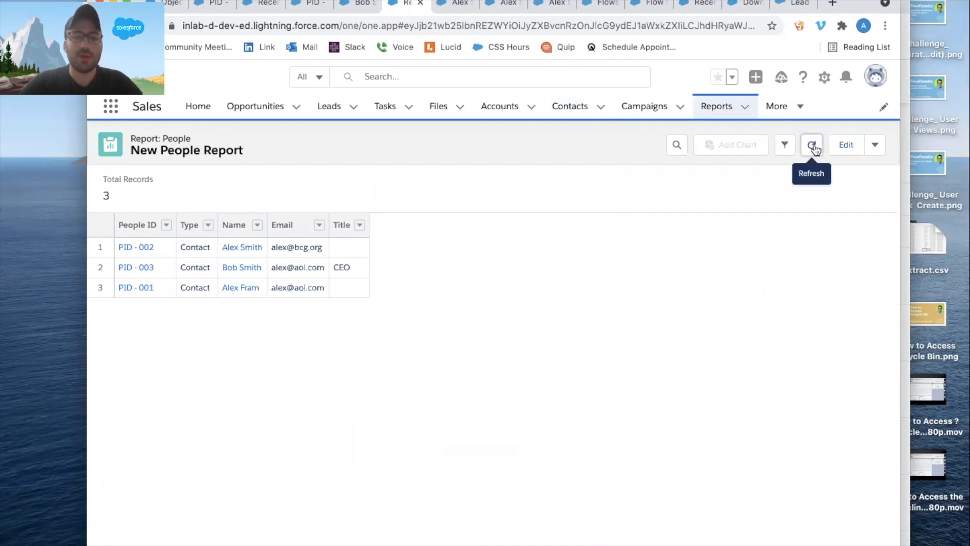